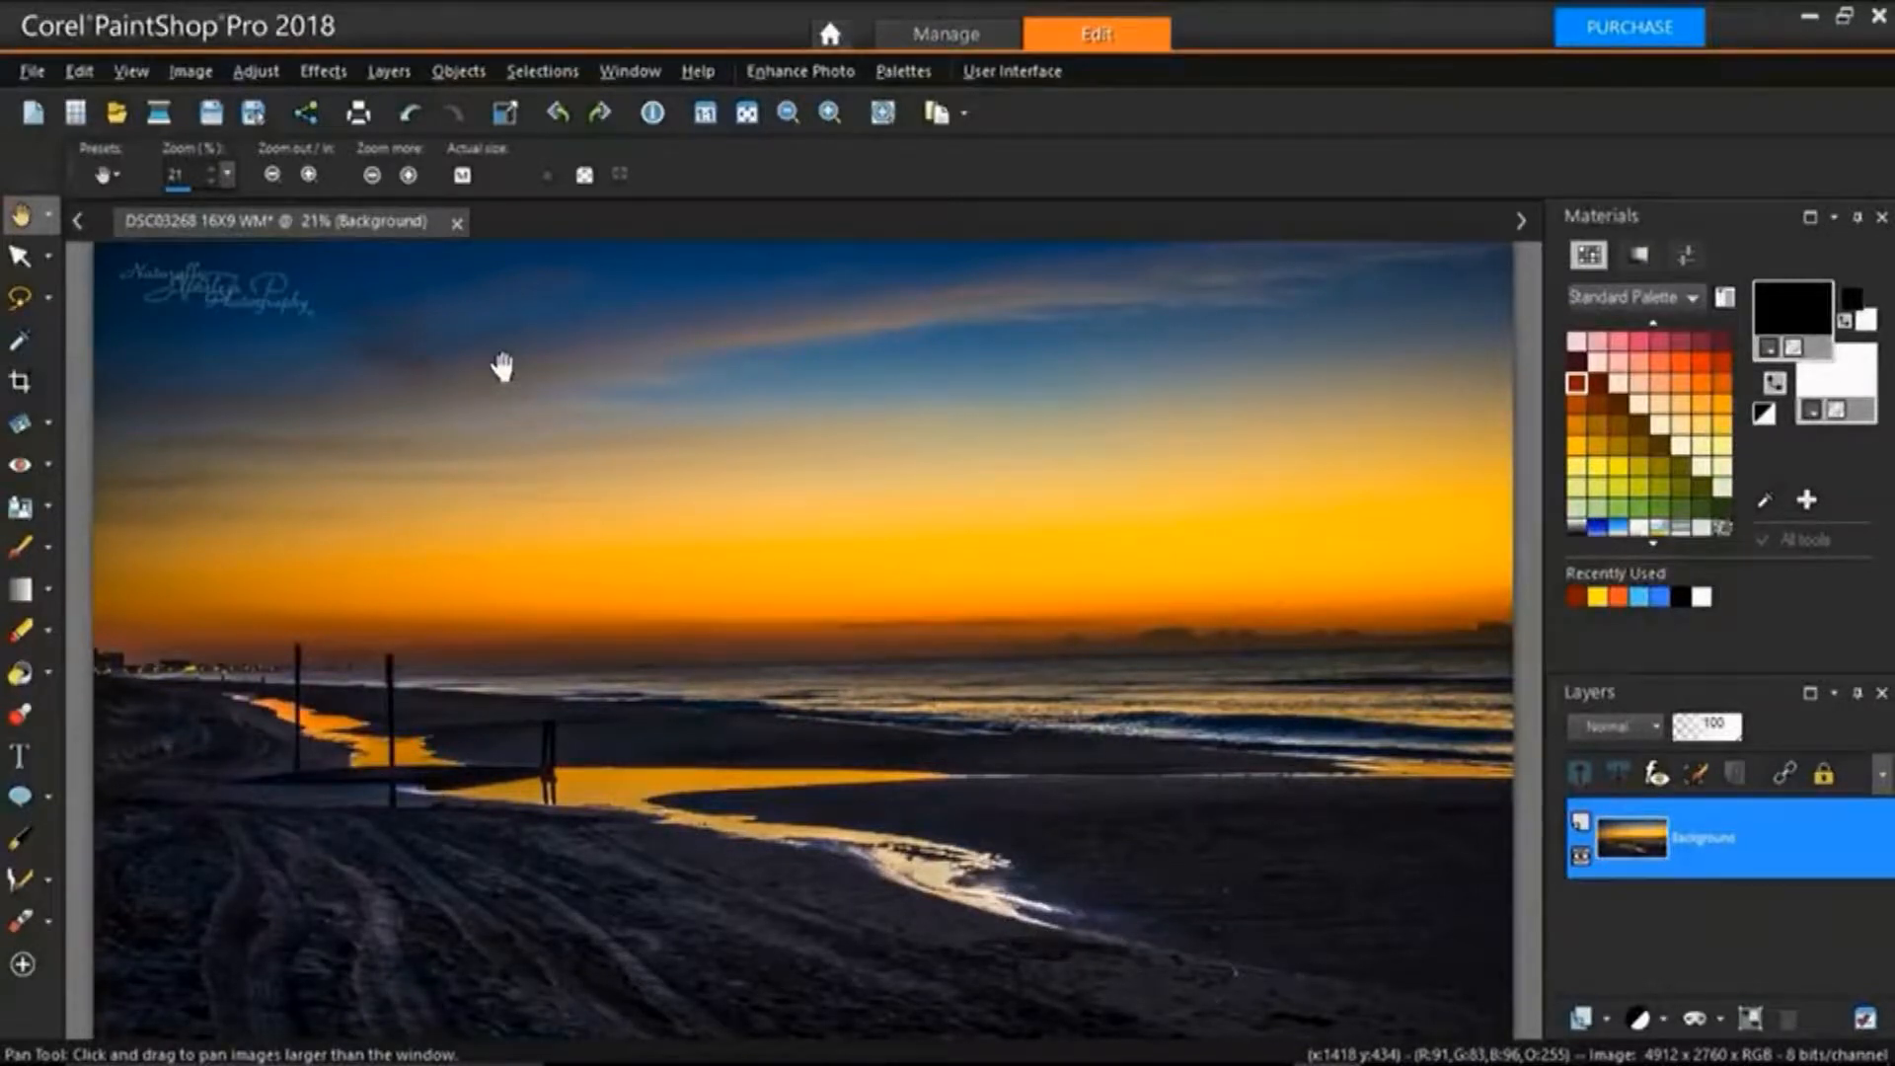
Select the whole photo with the Magic Wand, using the match mode None.
click(47, 301)
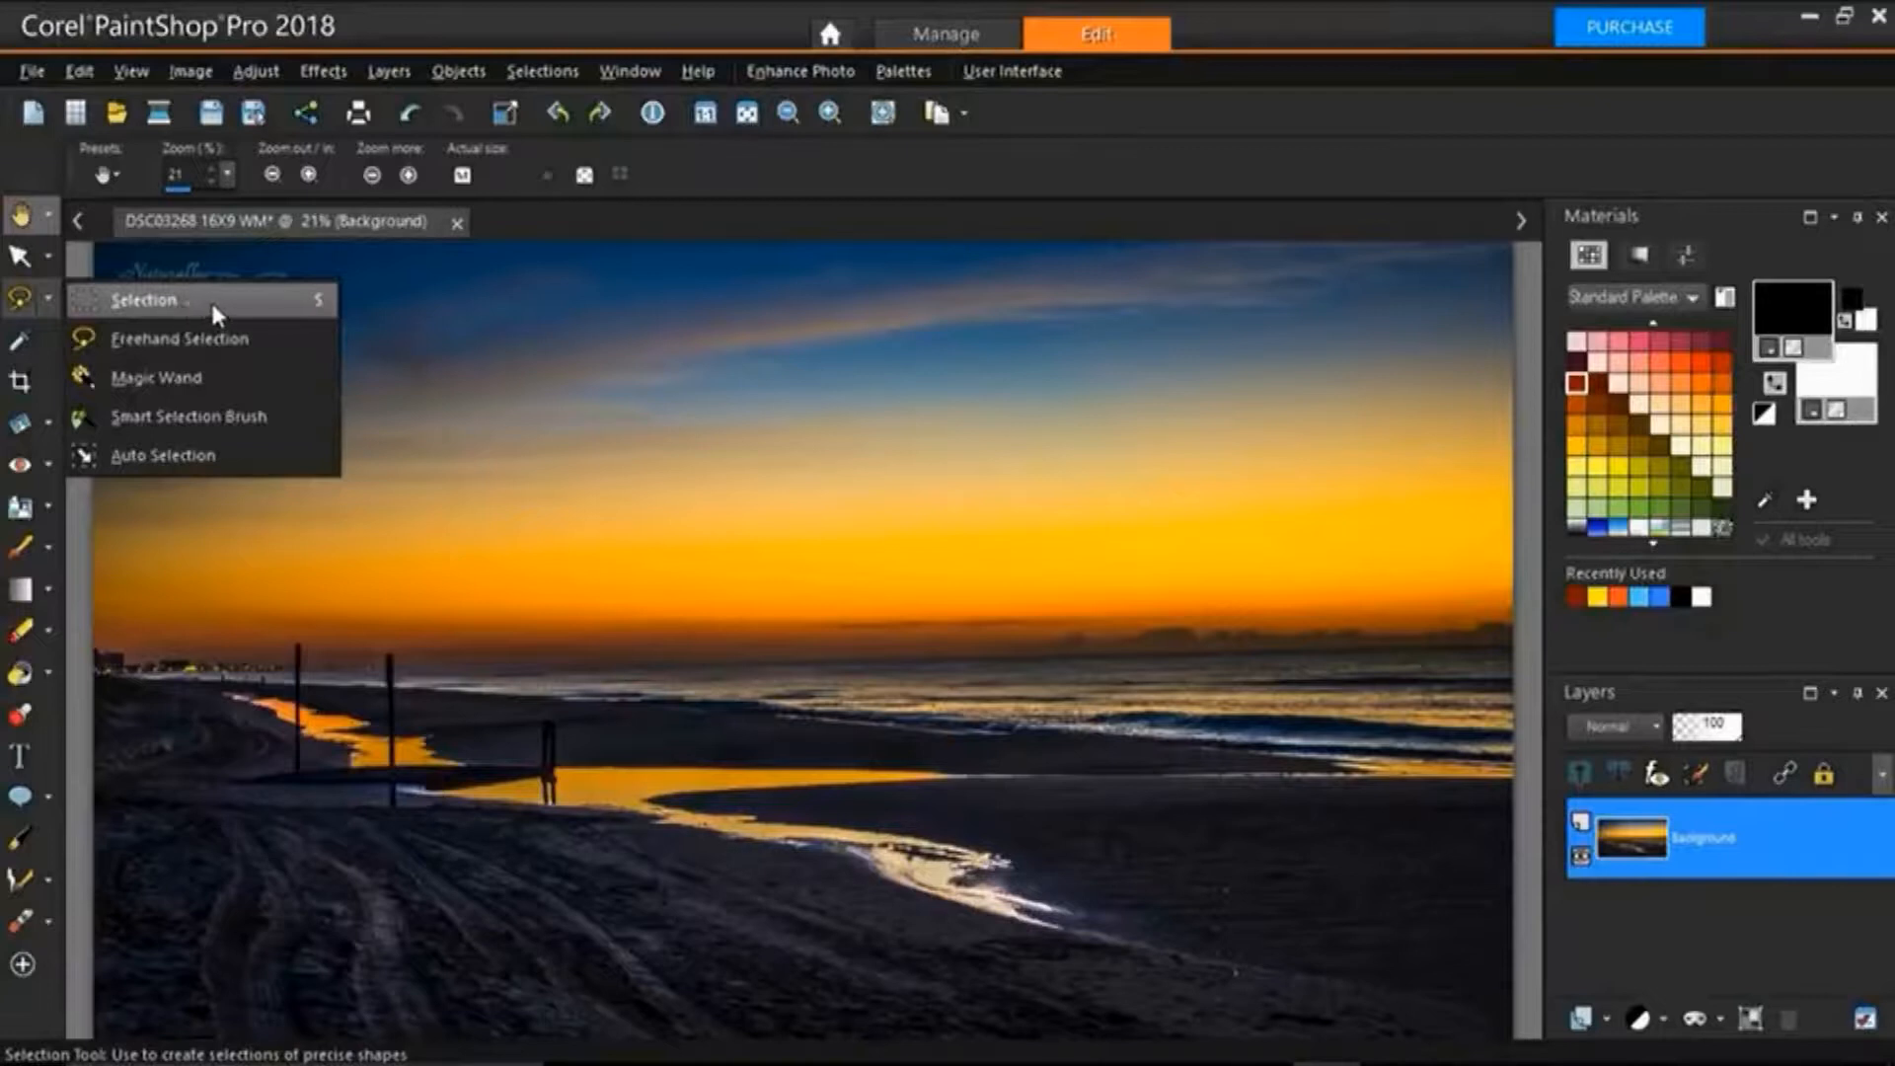
click(186, 382)
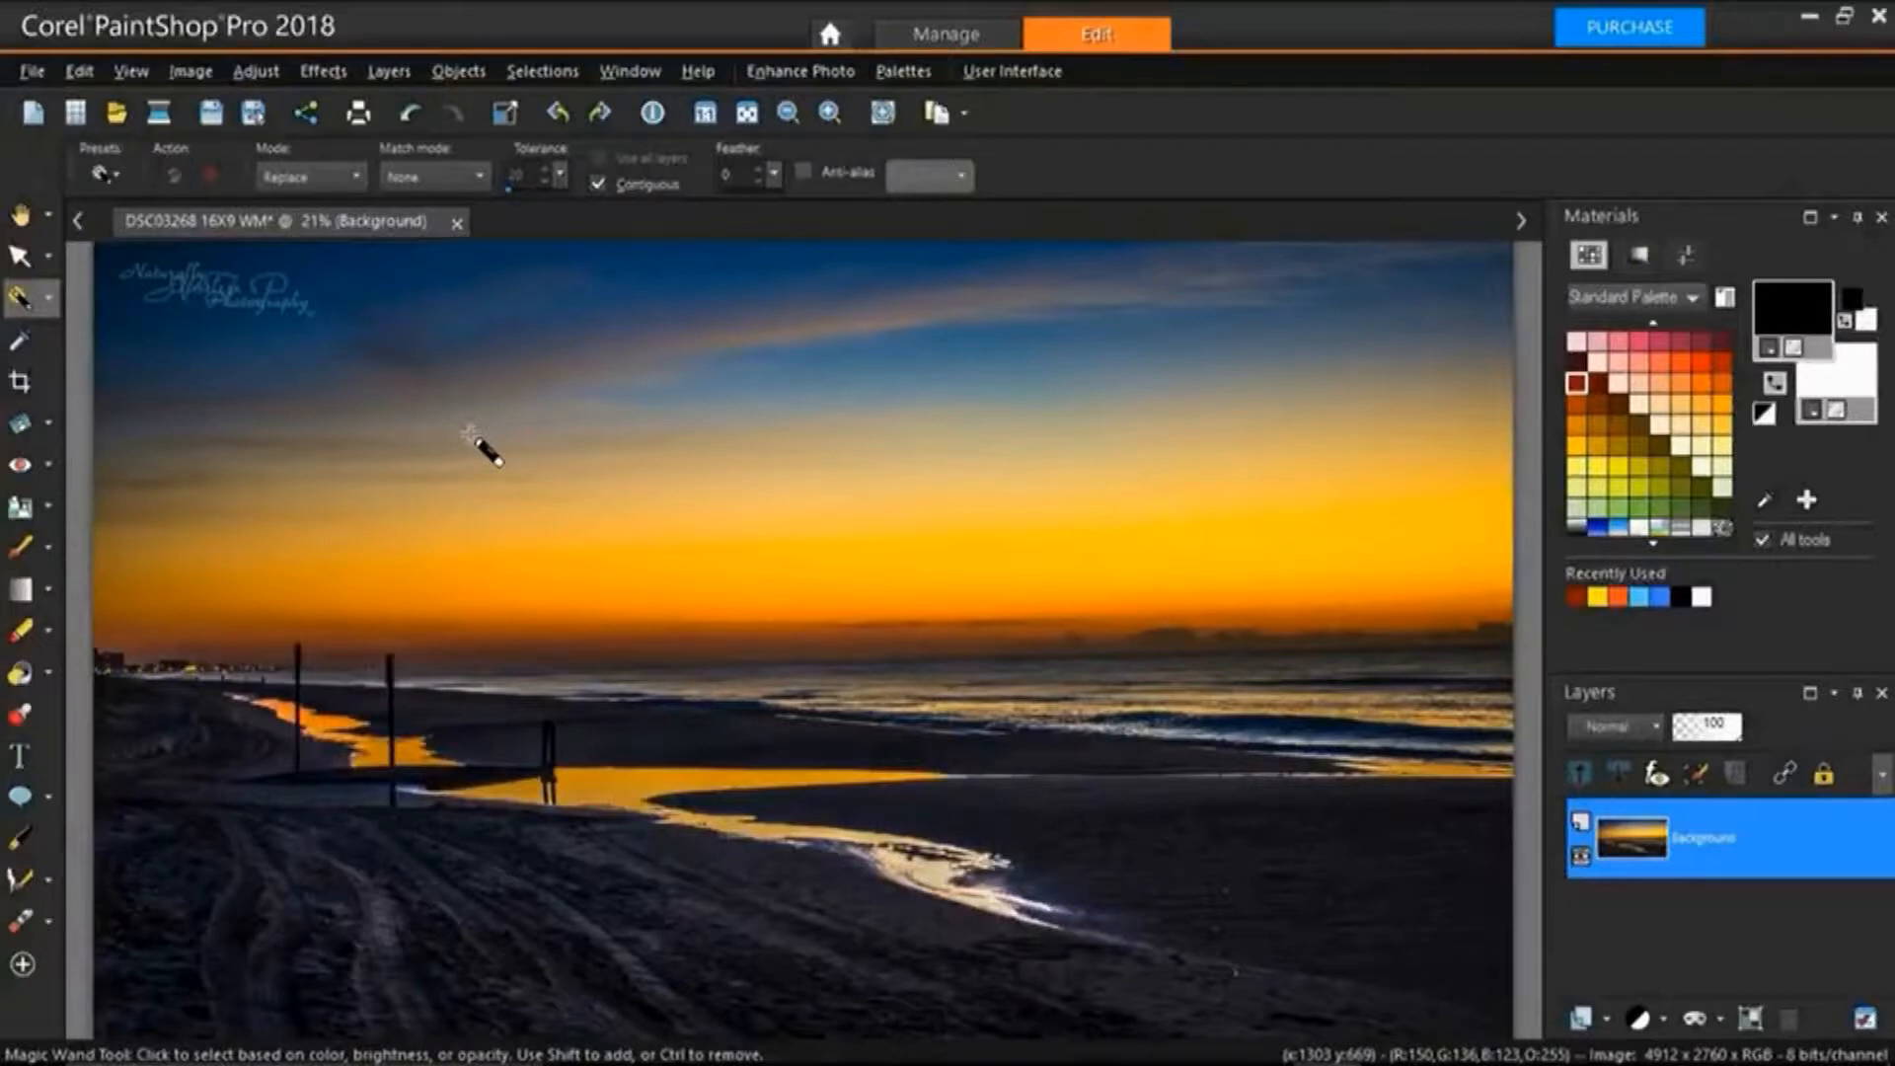
click(484, 184)
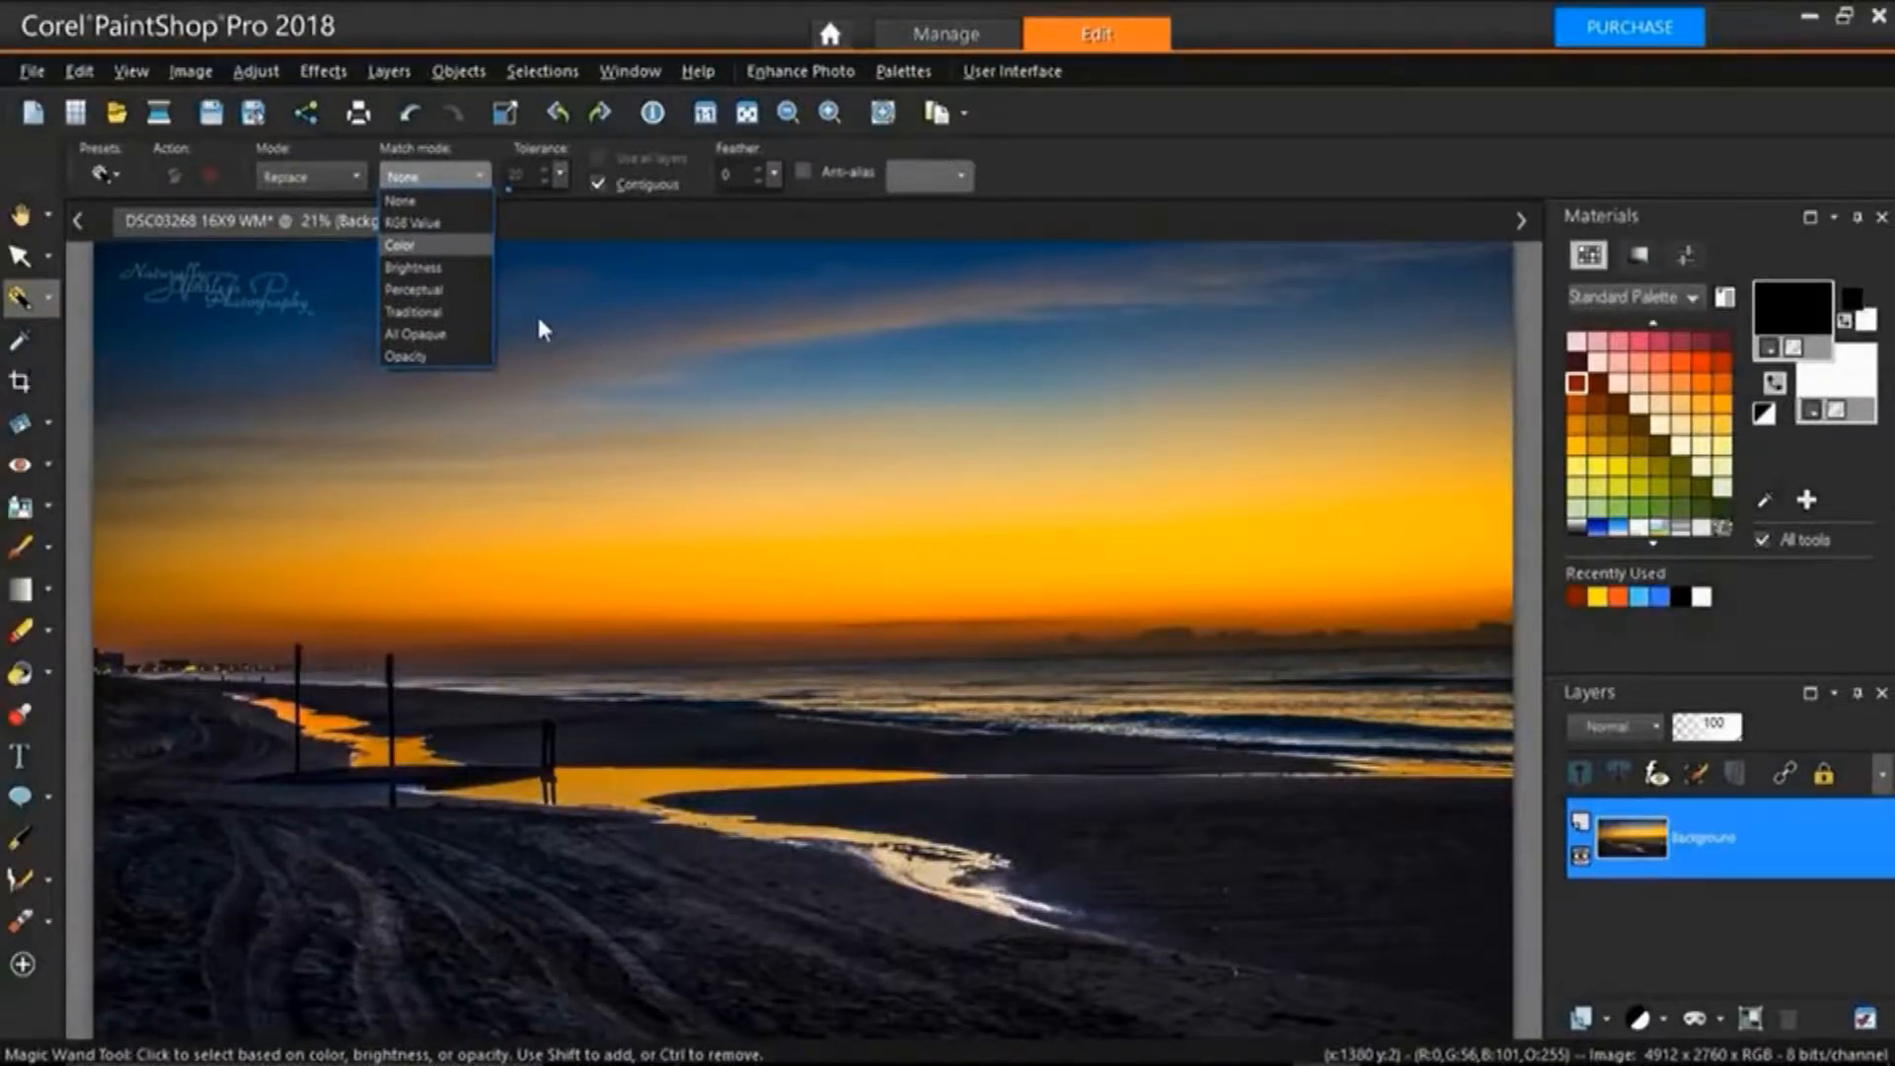
click(457, 202)
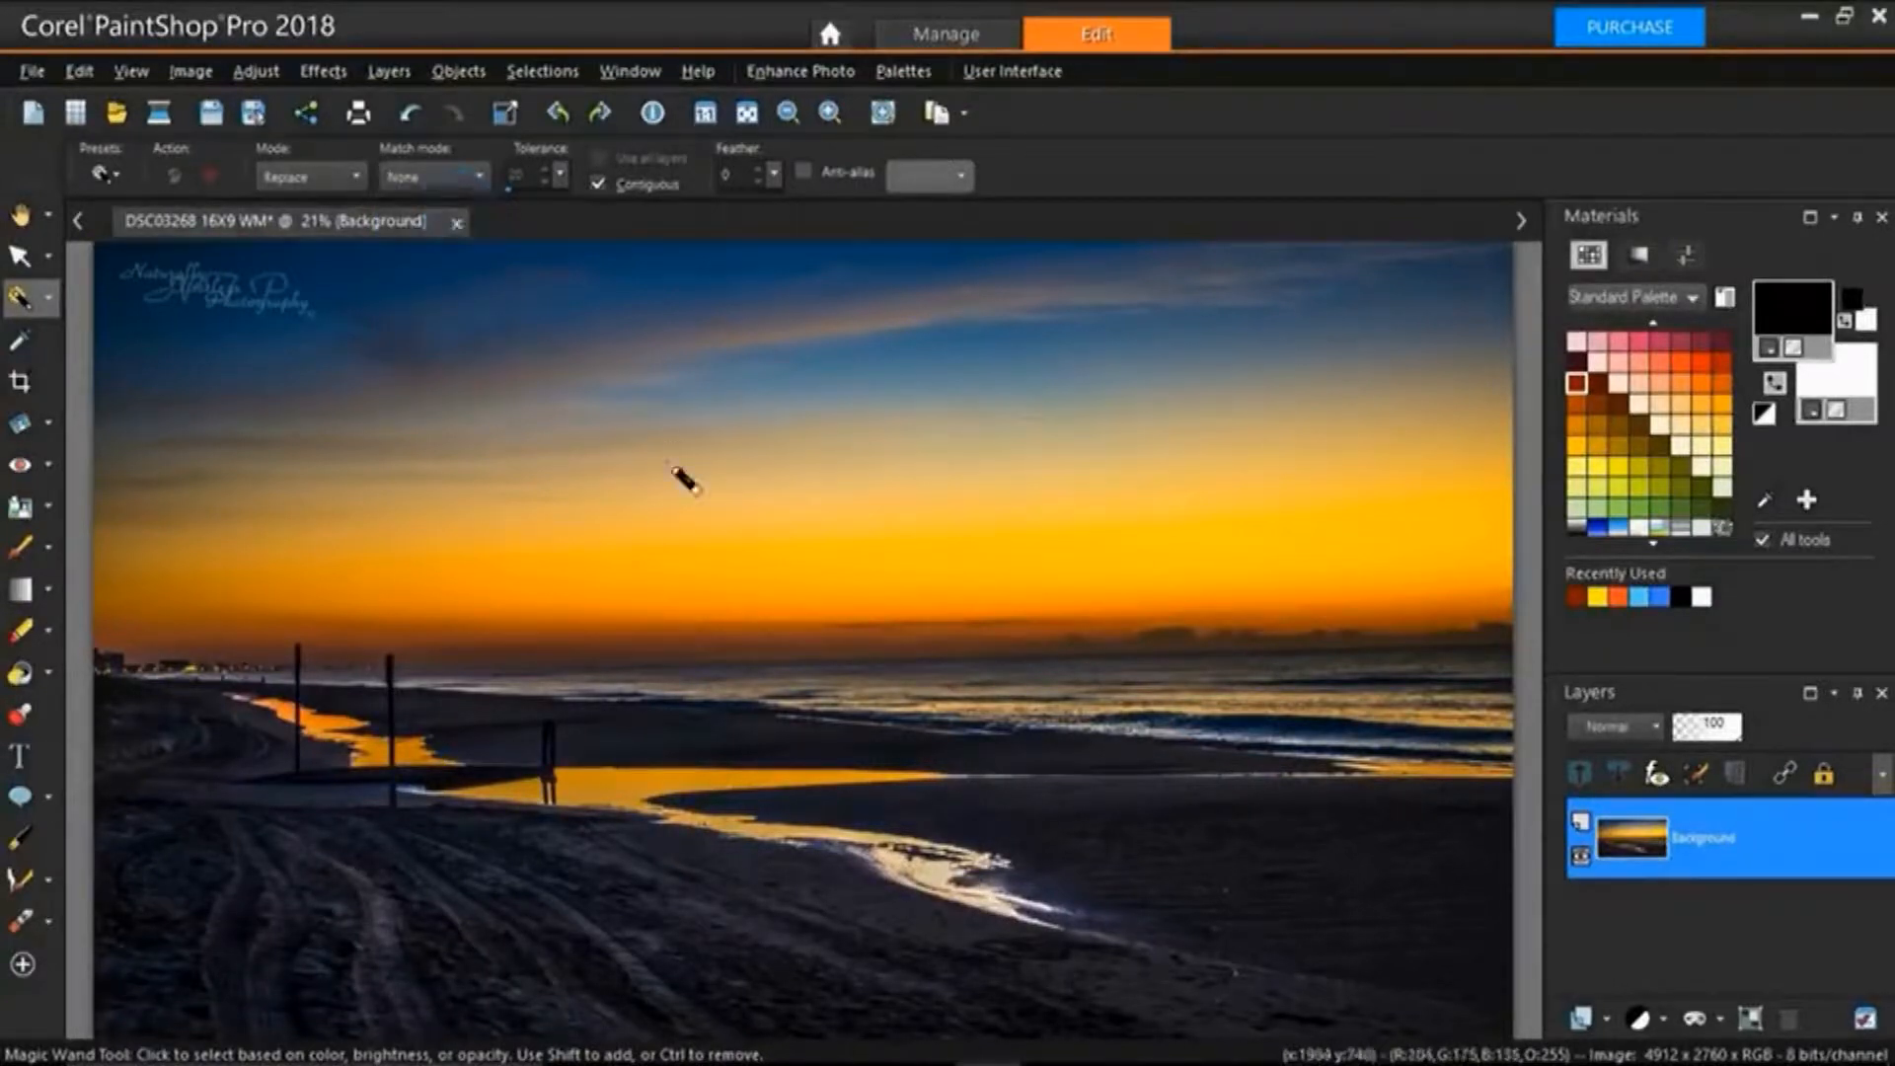
click(801, 613)
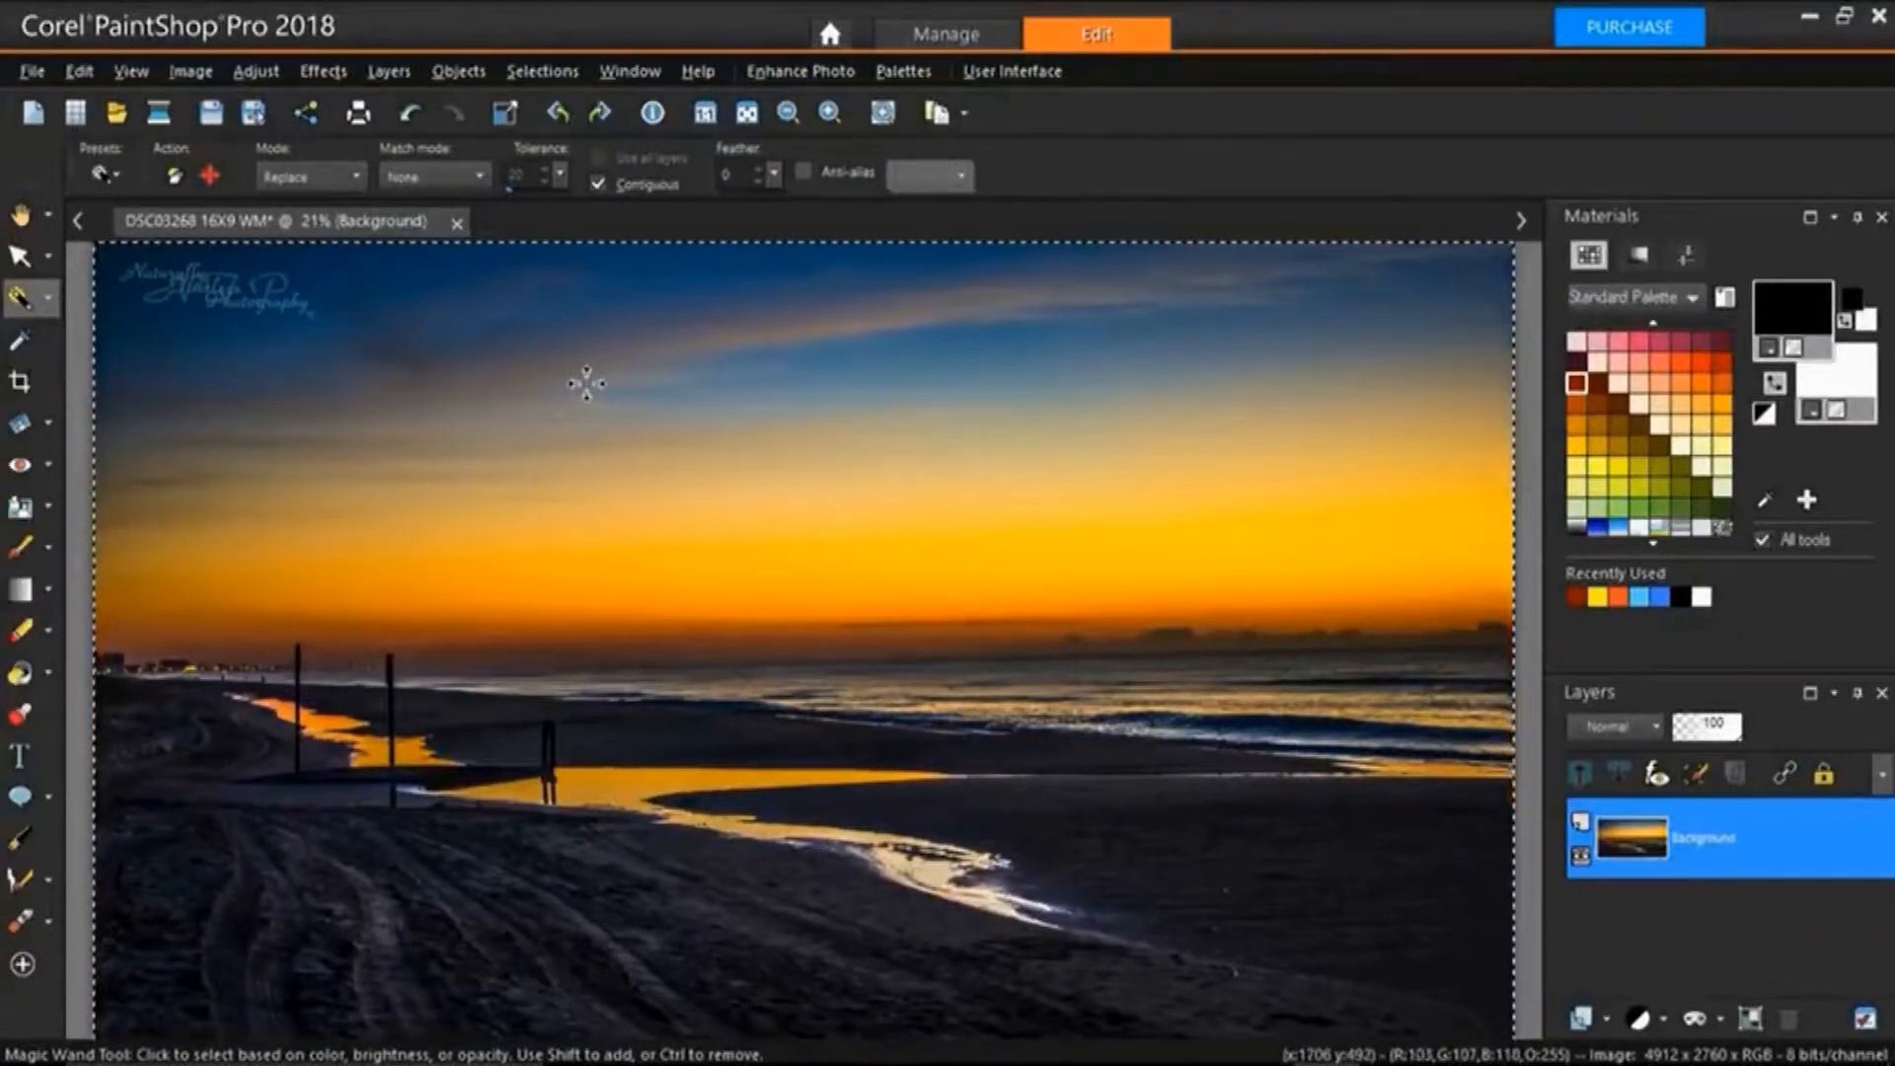
Set the Magic Wand match mode to RGB Value and clear the whole-image selection.
click(477, 170)
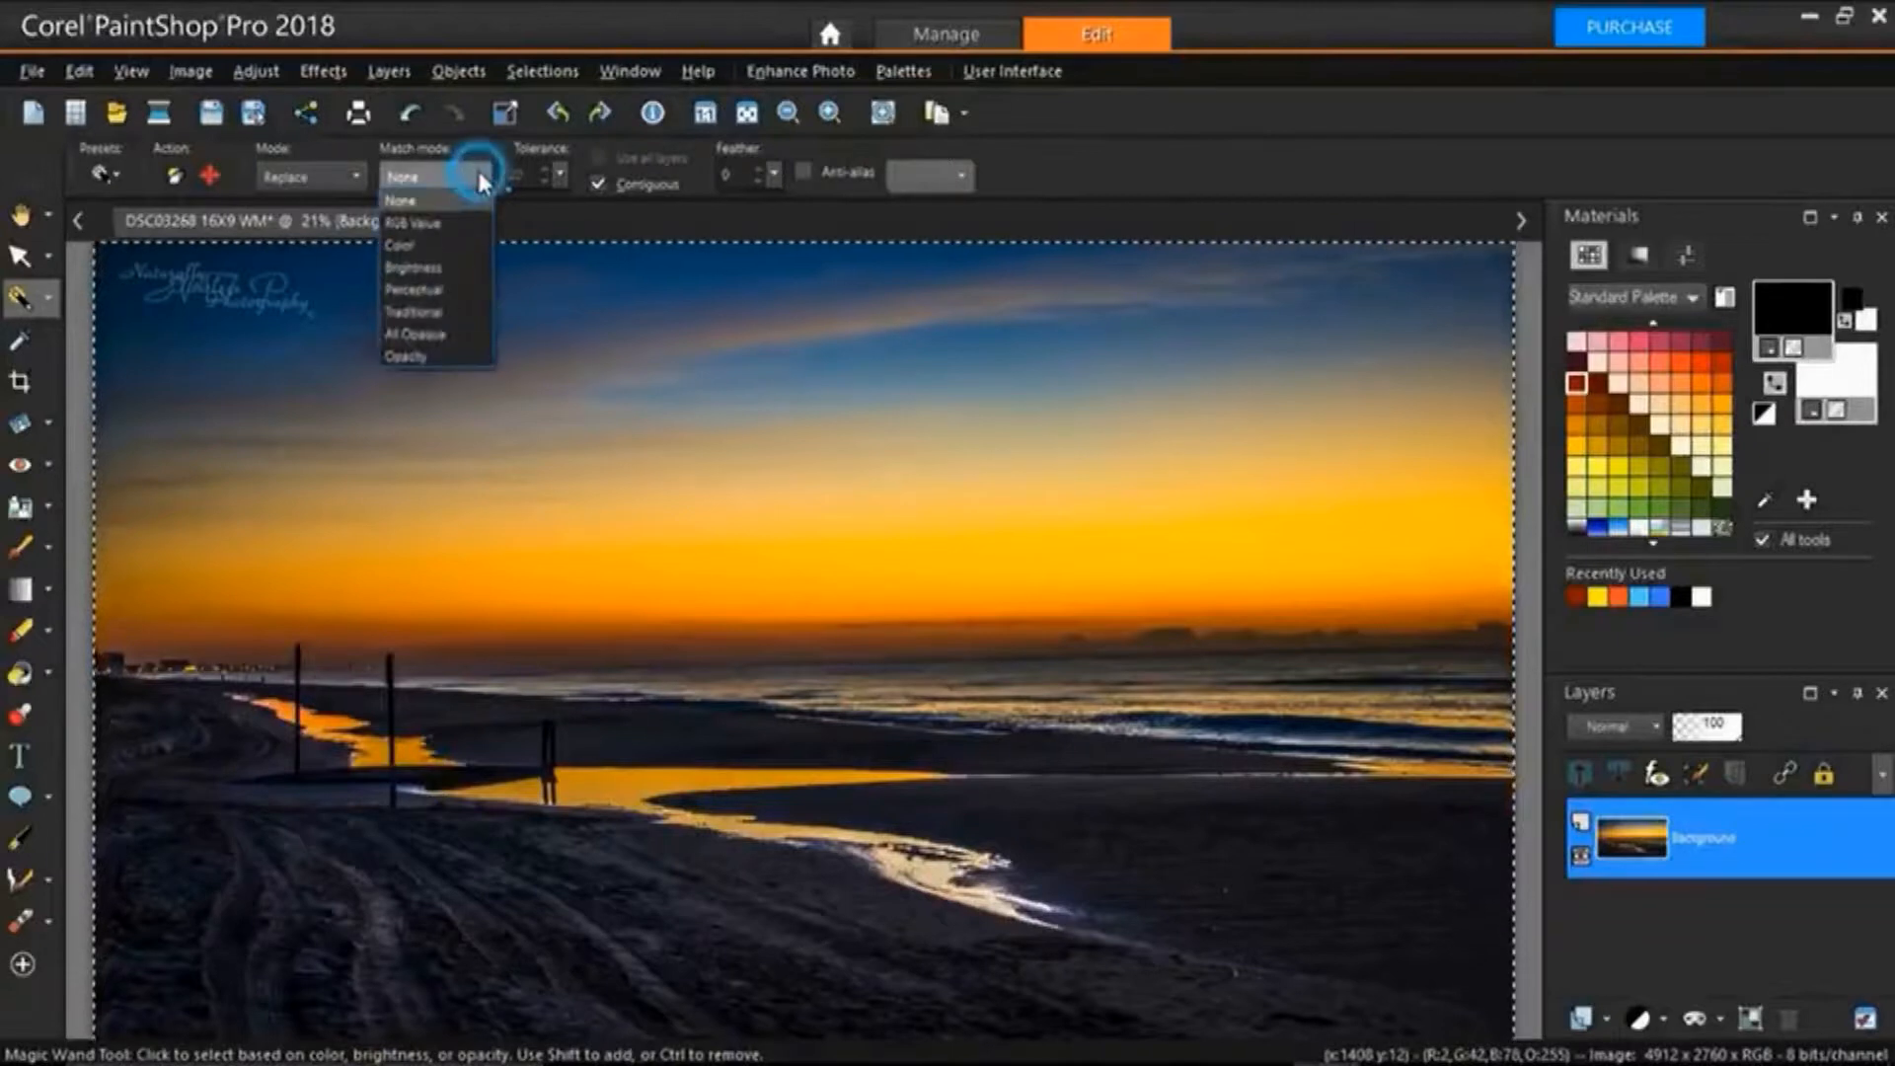
click(461, 224)
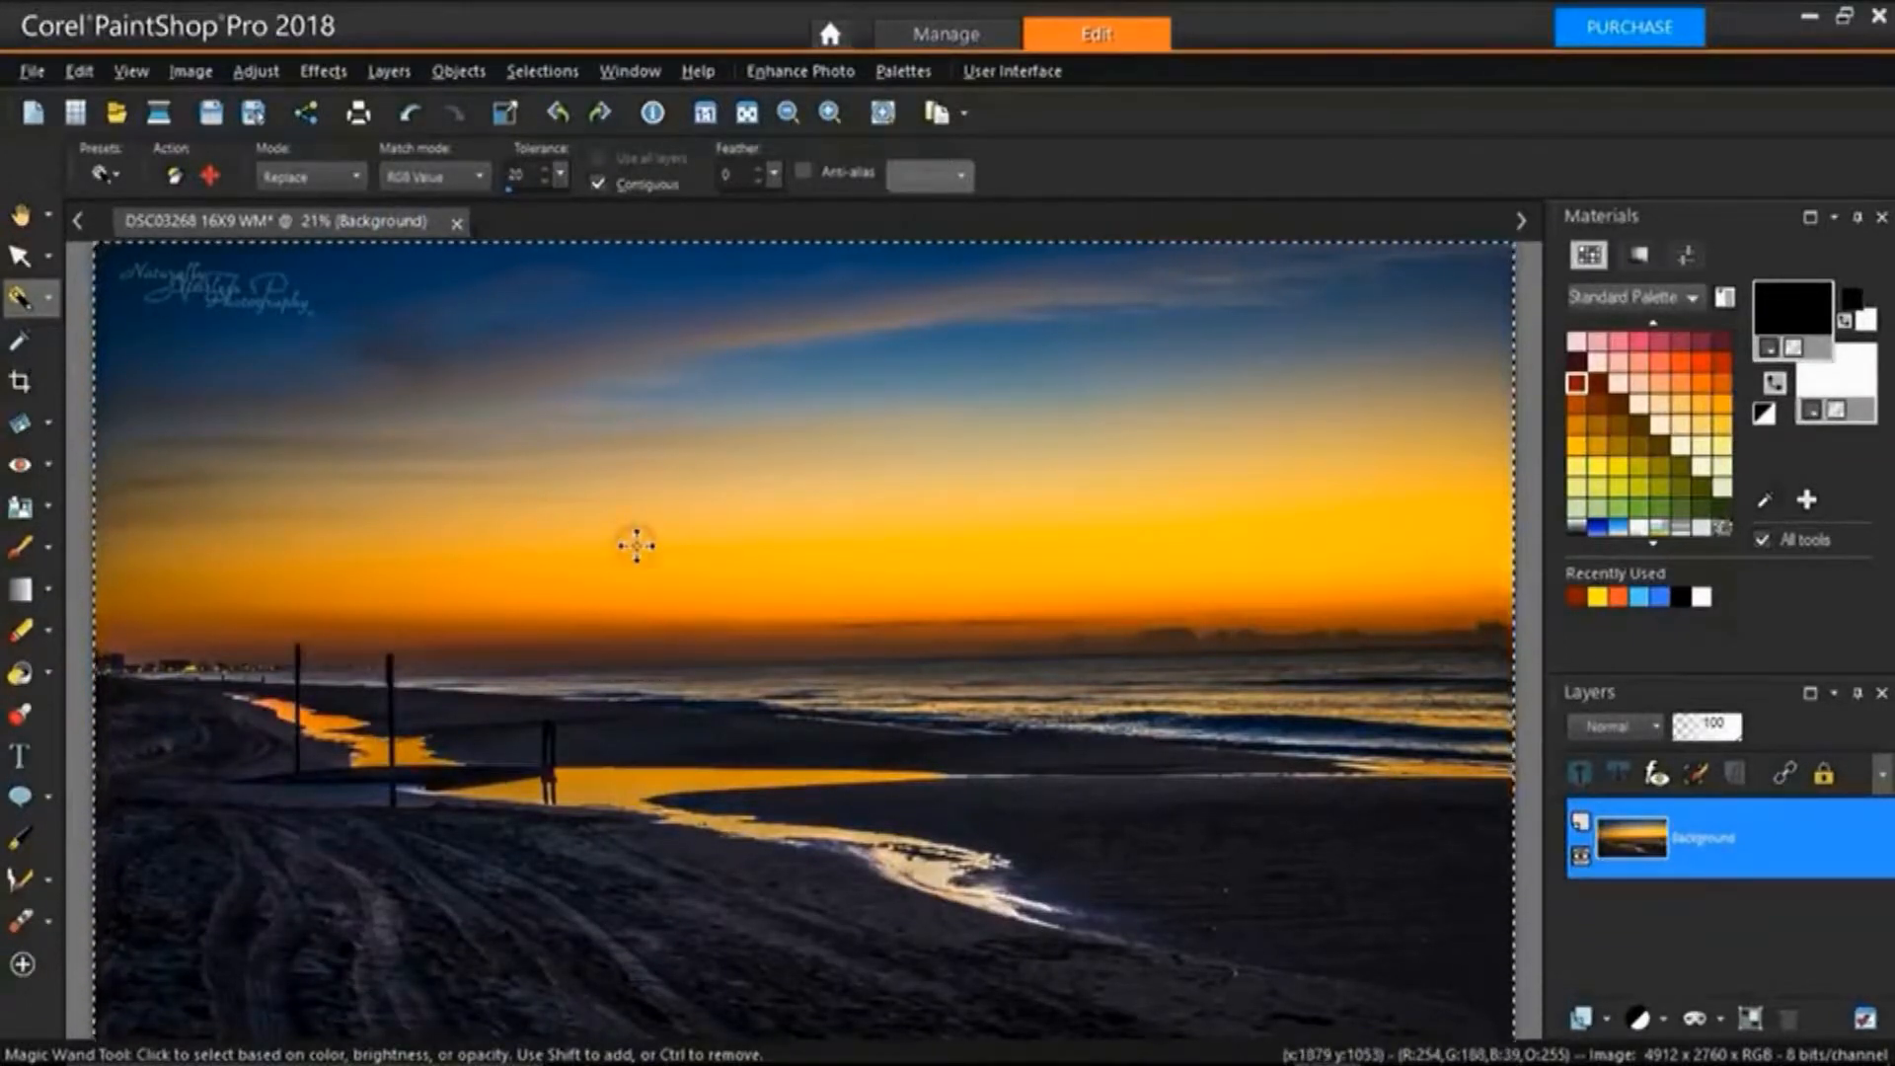
key(ctrl+d)
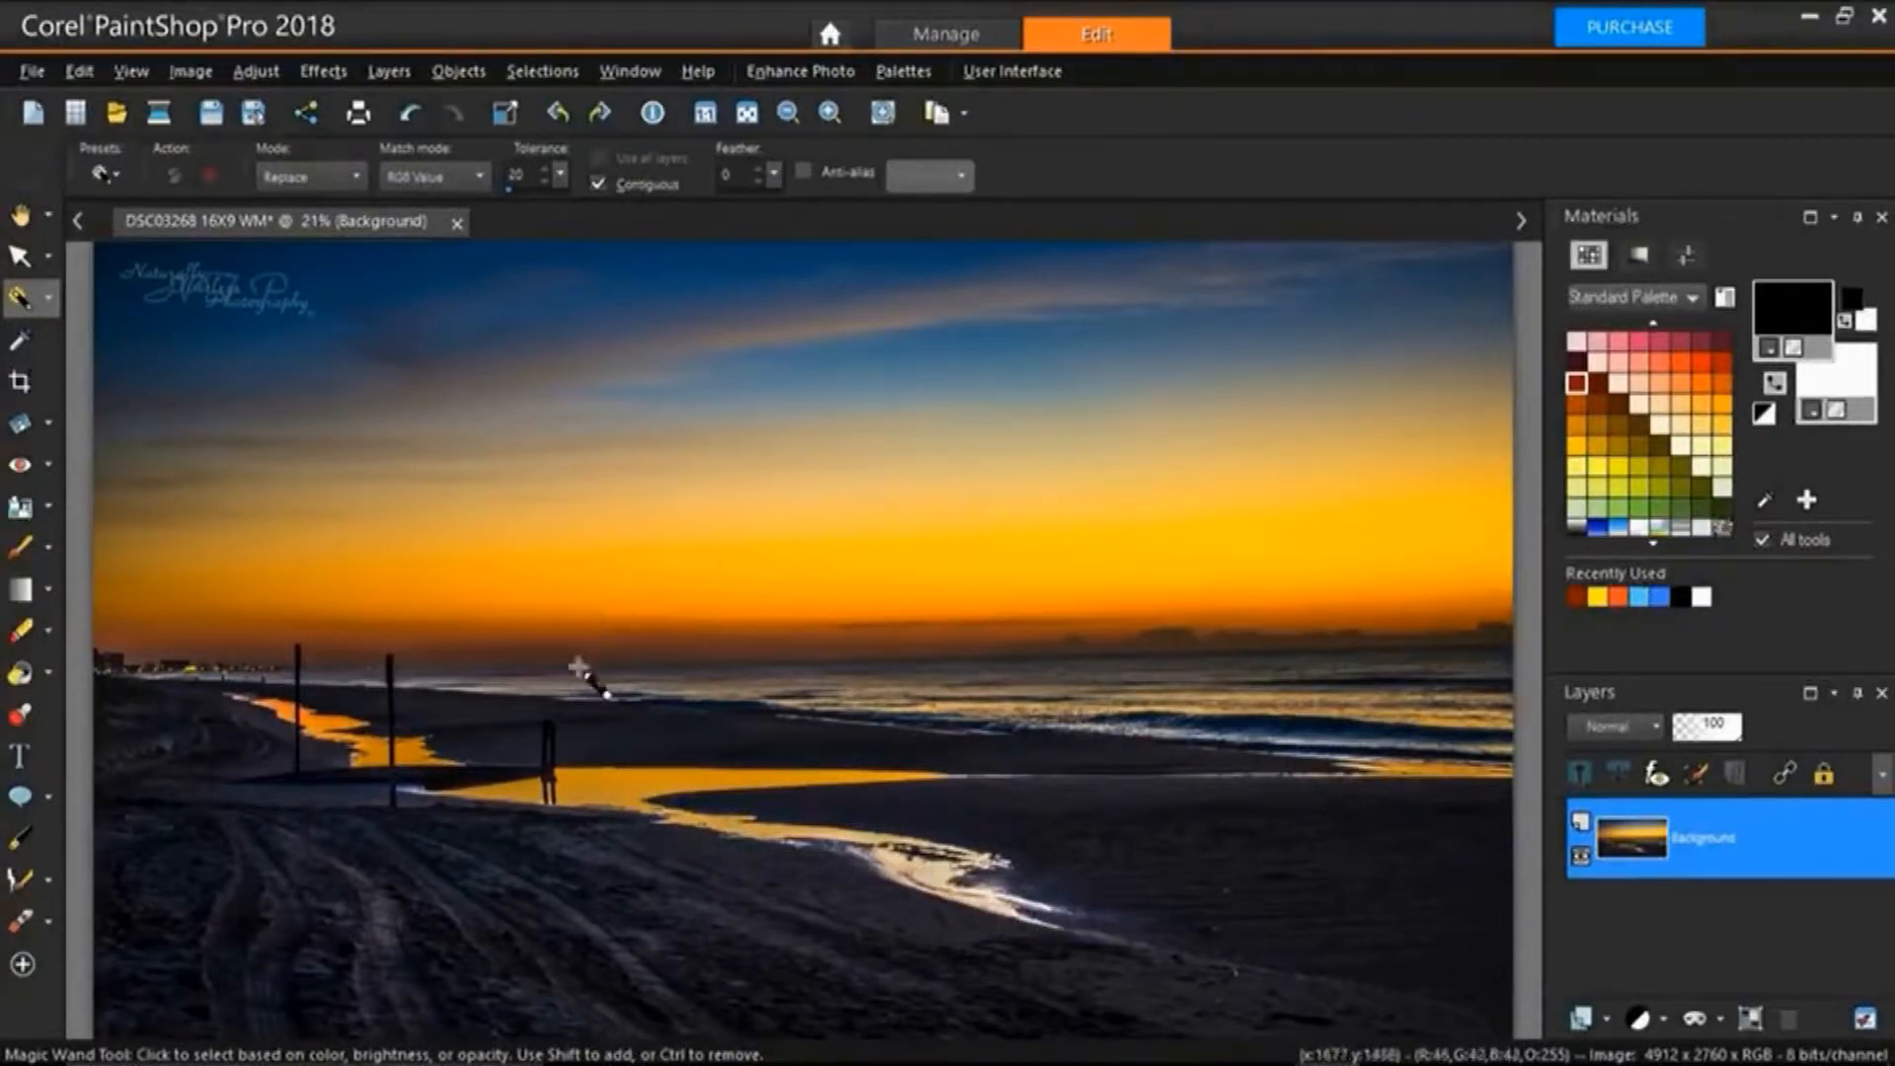
Select the orange water reflection by RGB value, add the adjoining areas around the figure, and clear the selection.
click(613, 783)
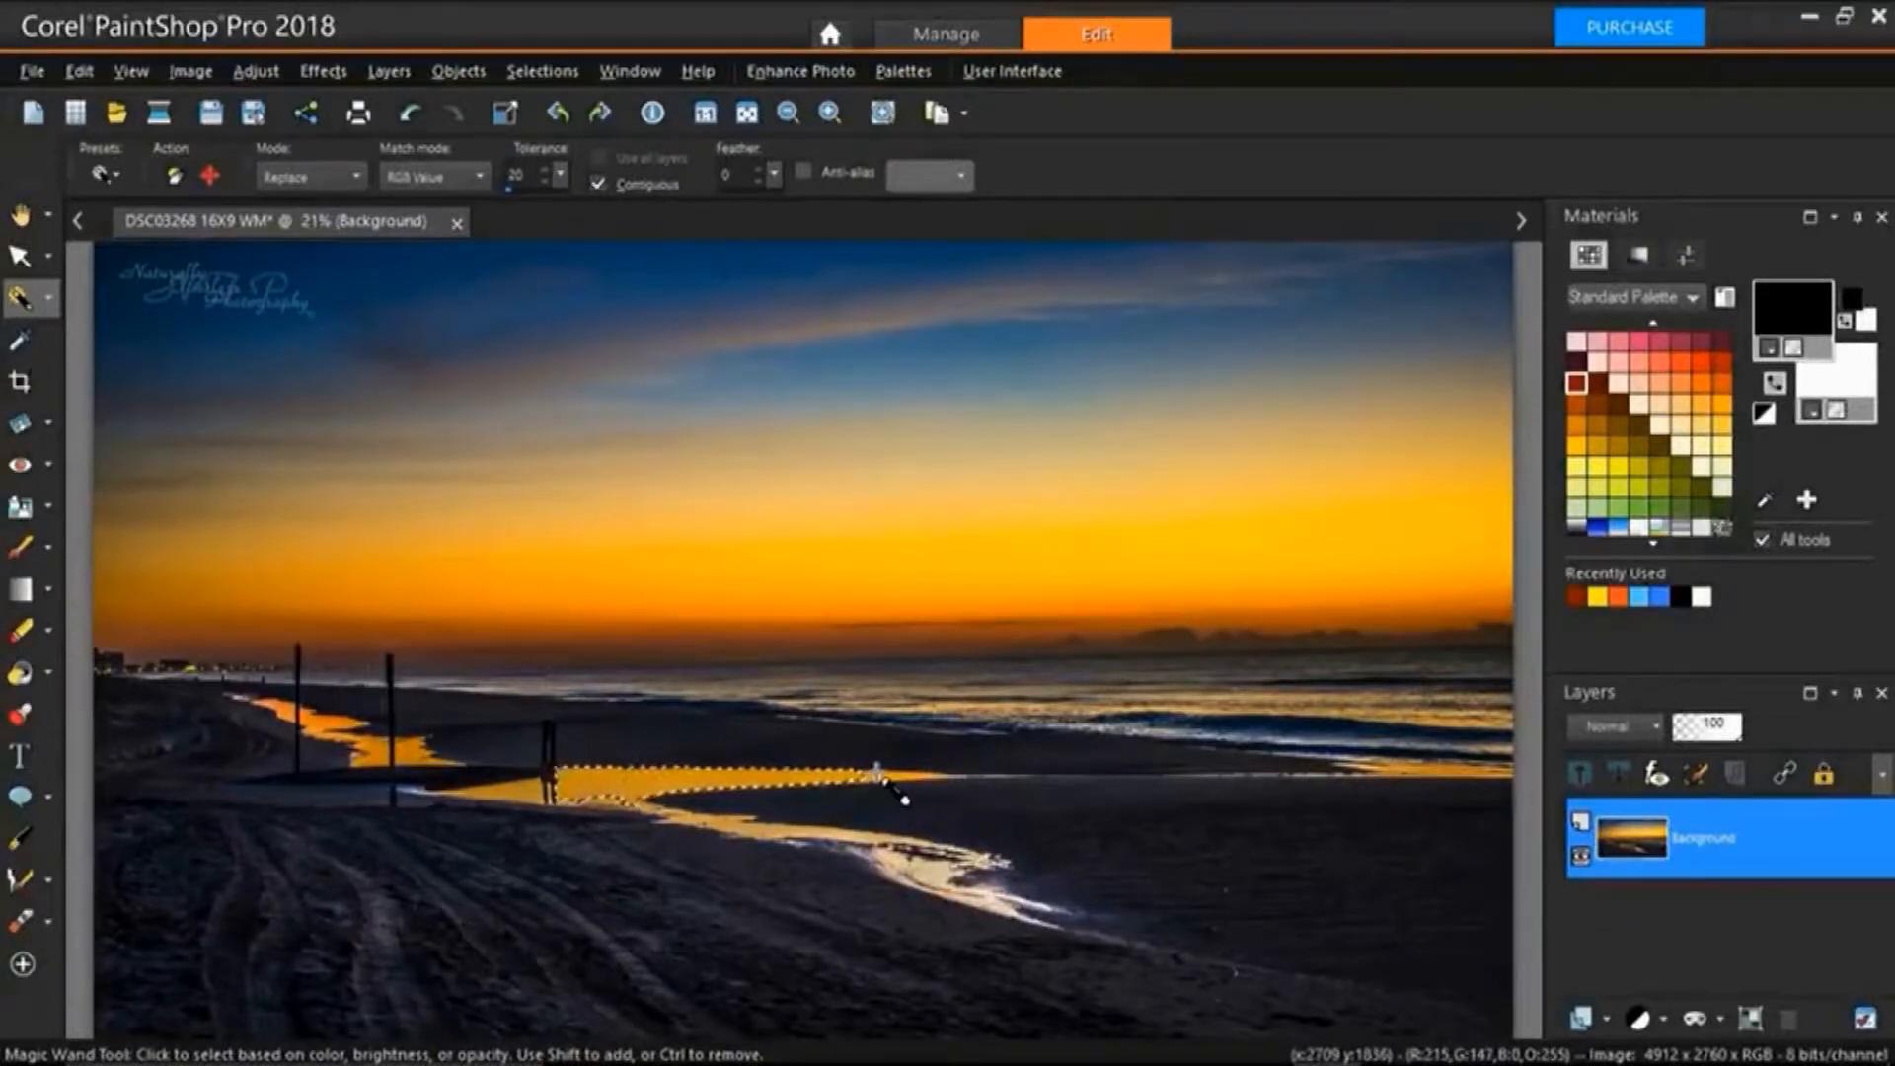
key(shift)
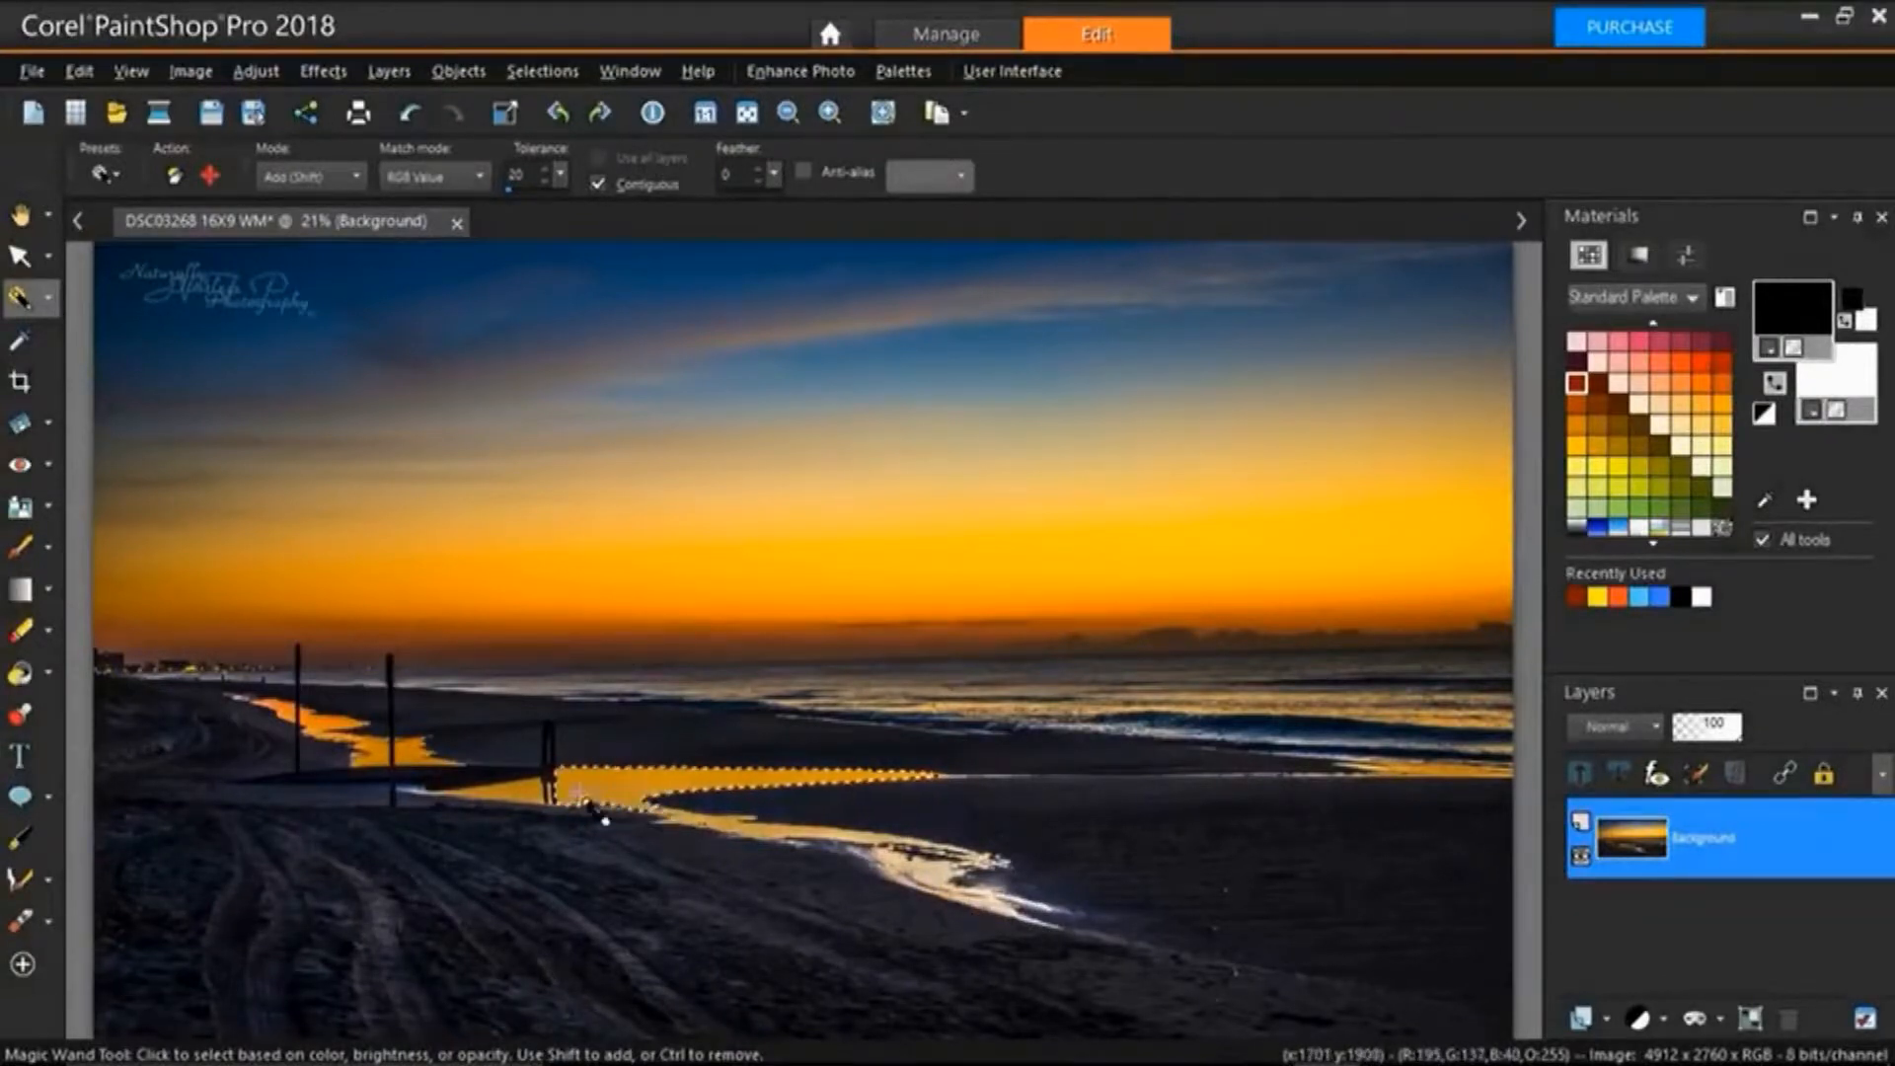
click(543, 795)
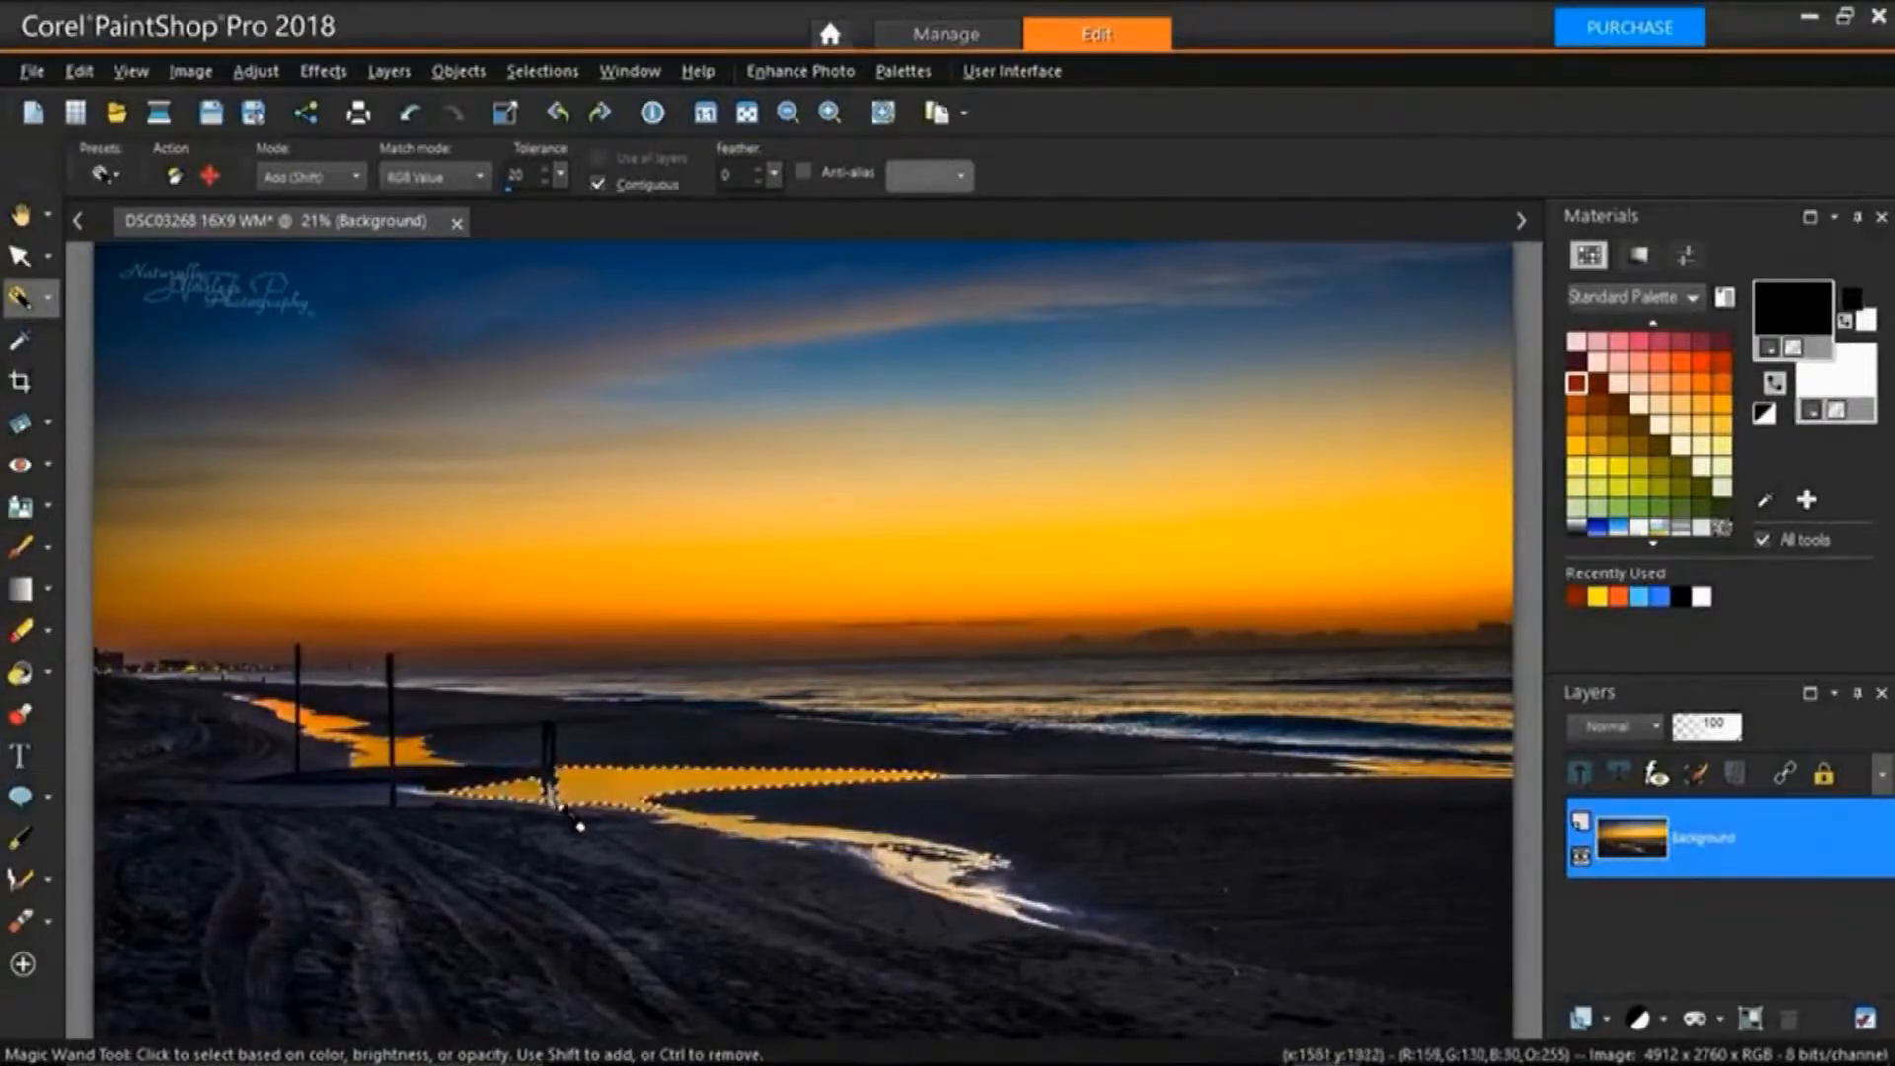
click(546, 795)
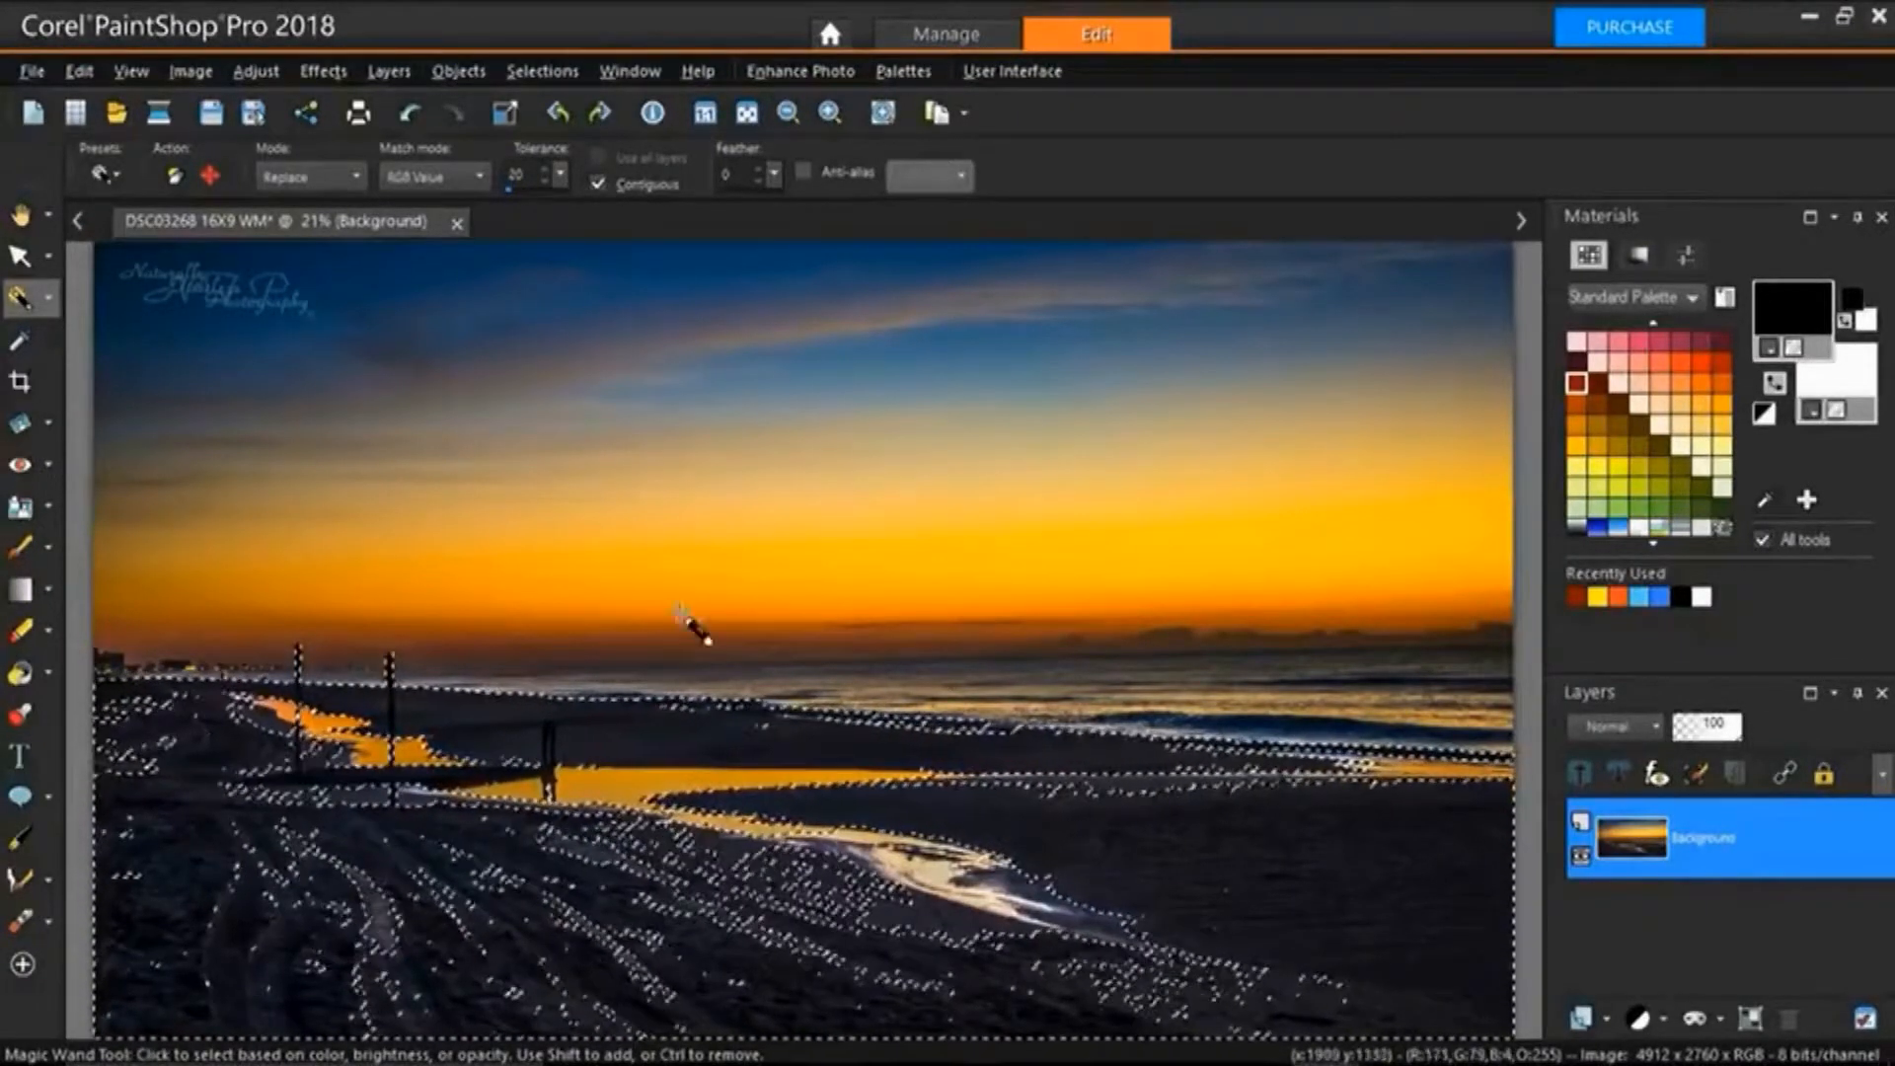
click(801, 586)
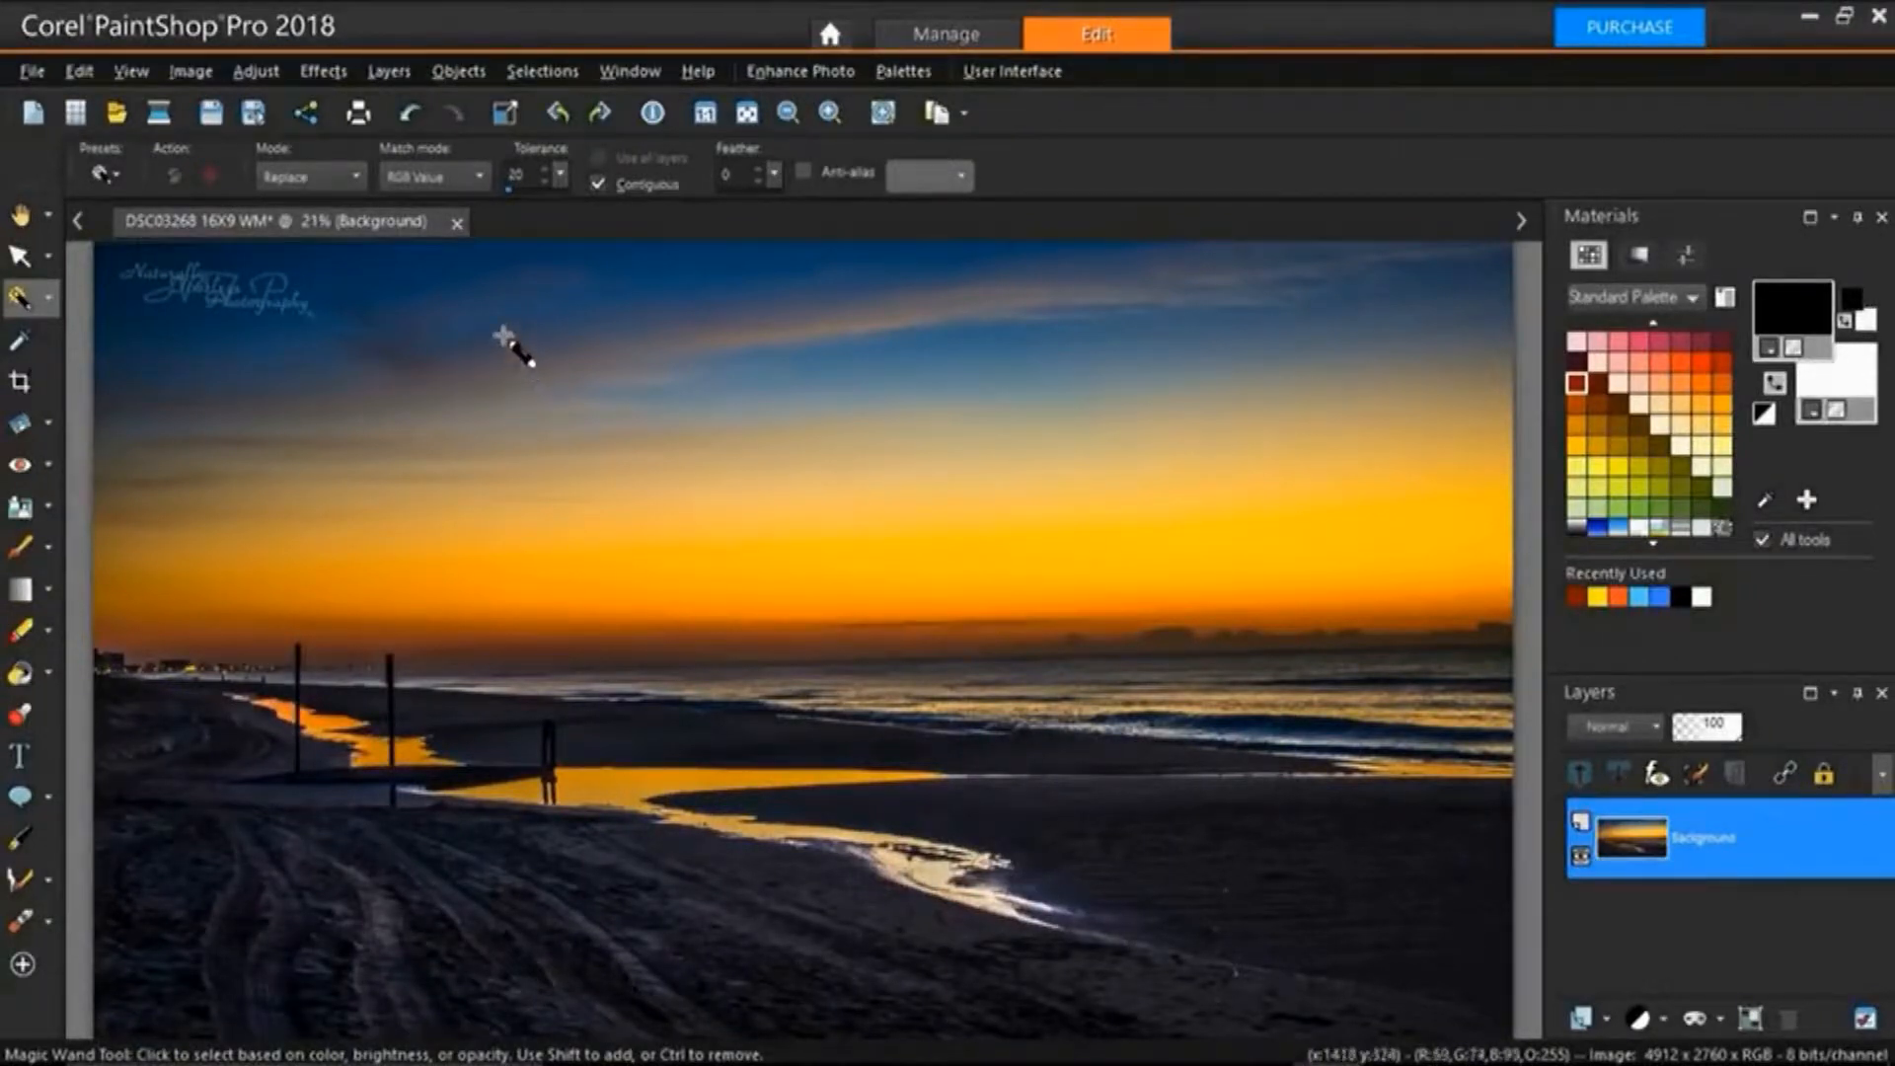
Build up a selection of the blue upper sky using the Color match mode in additive clicks, and clear it.
click(482, 176)
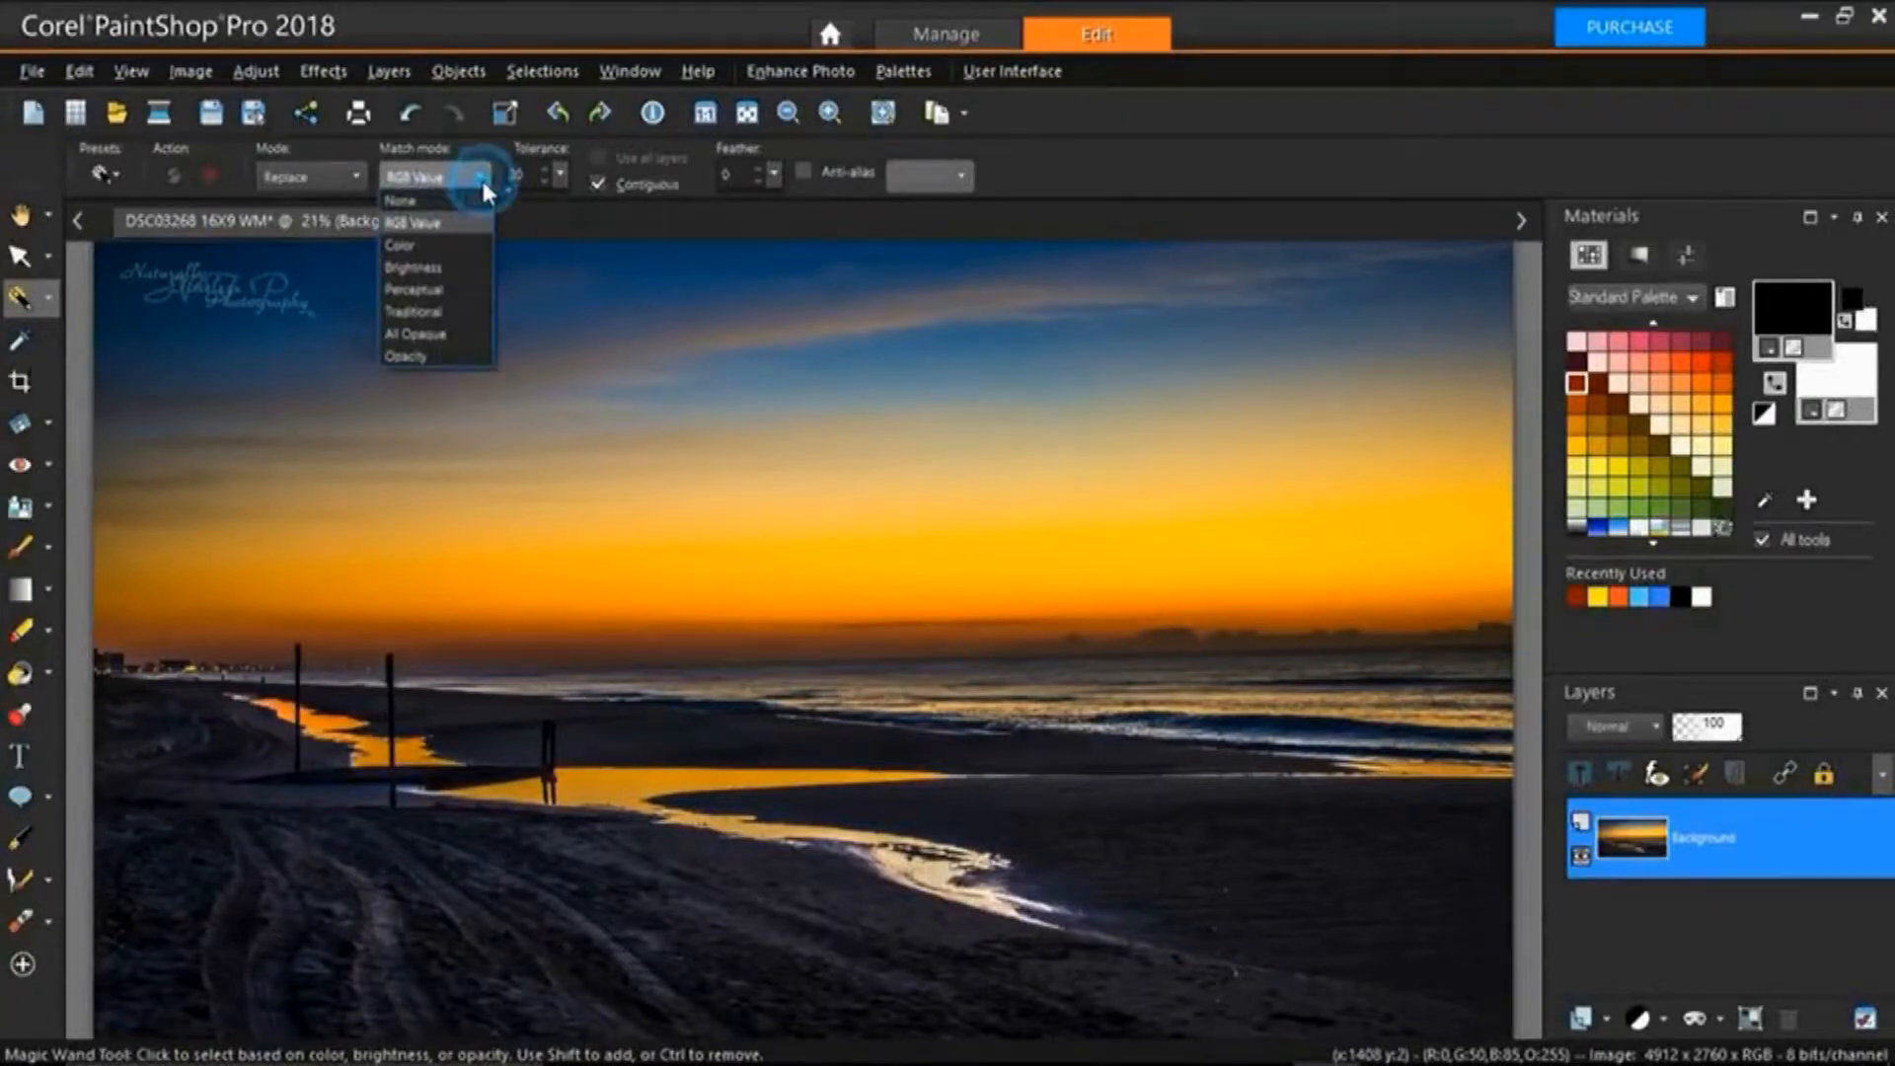
click(471, 246)
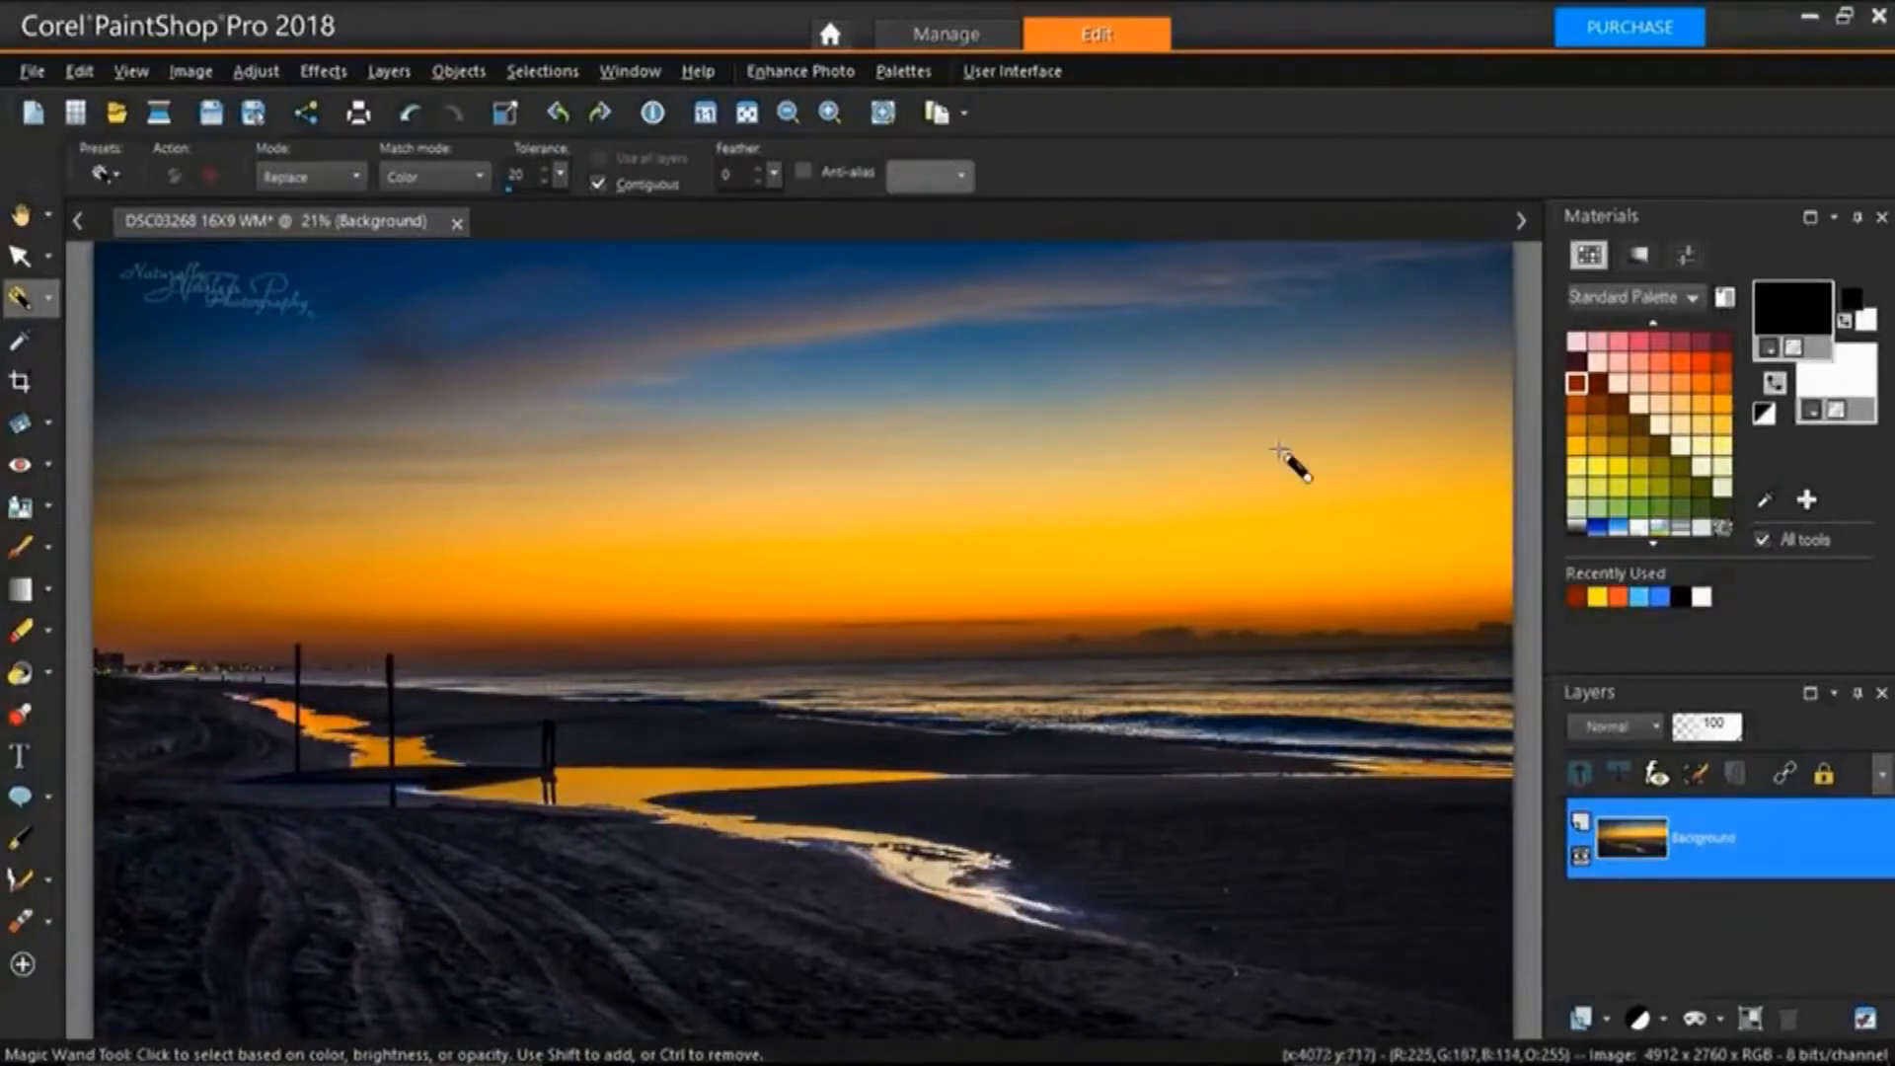
click(831, 369)
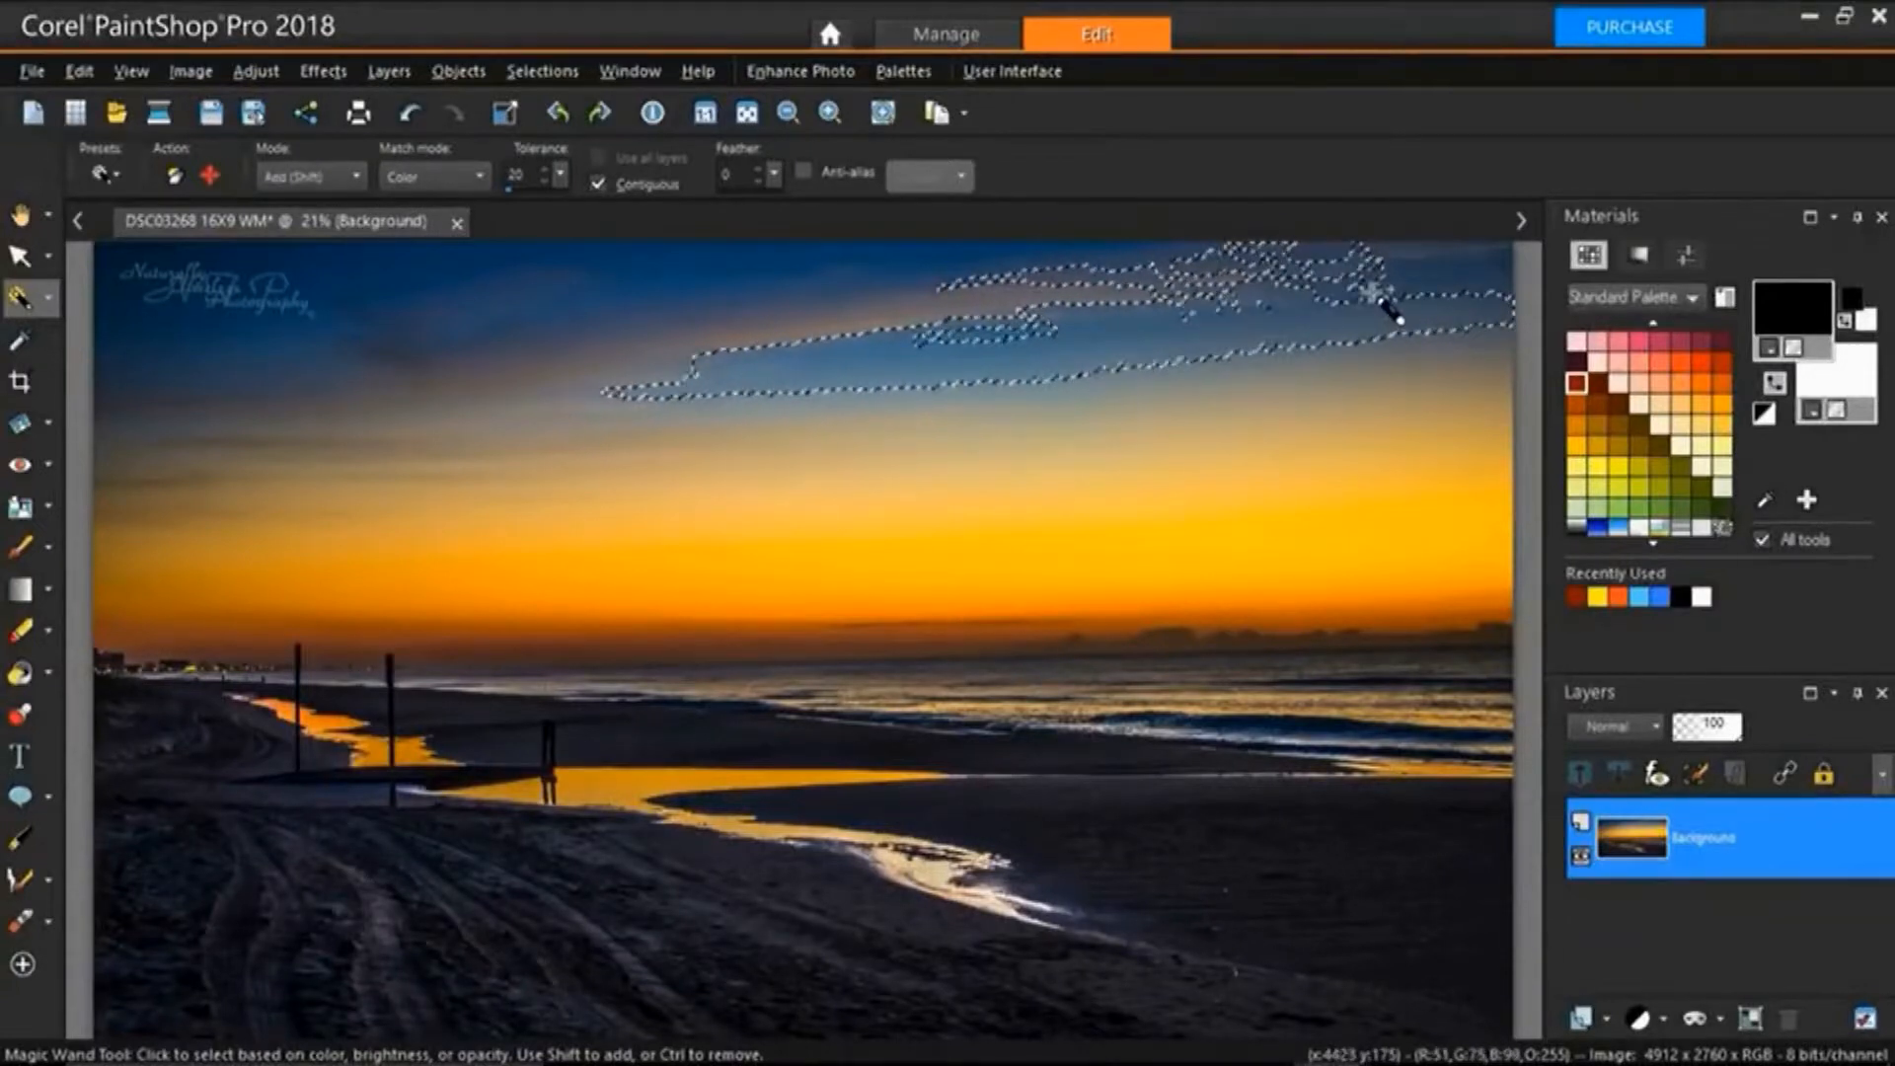
click(1412, 287)
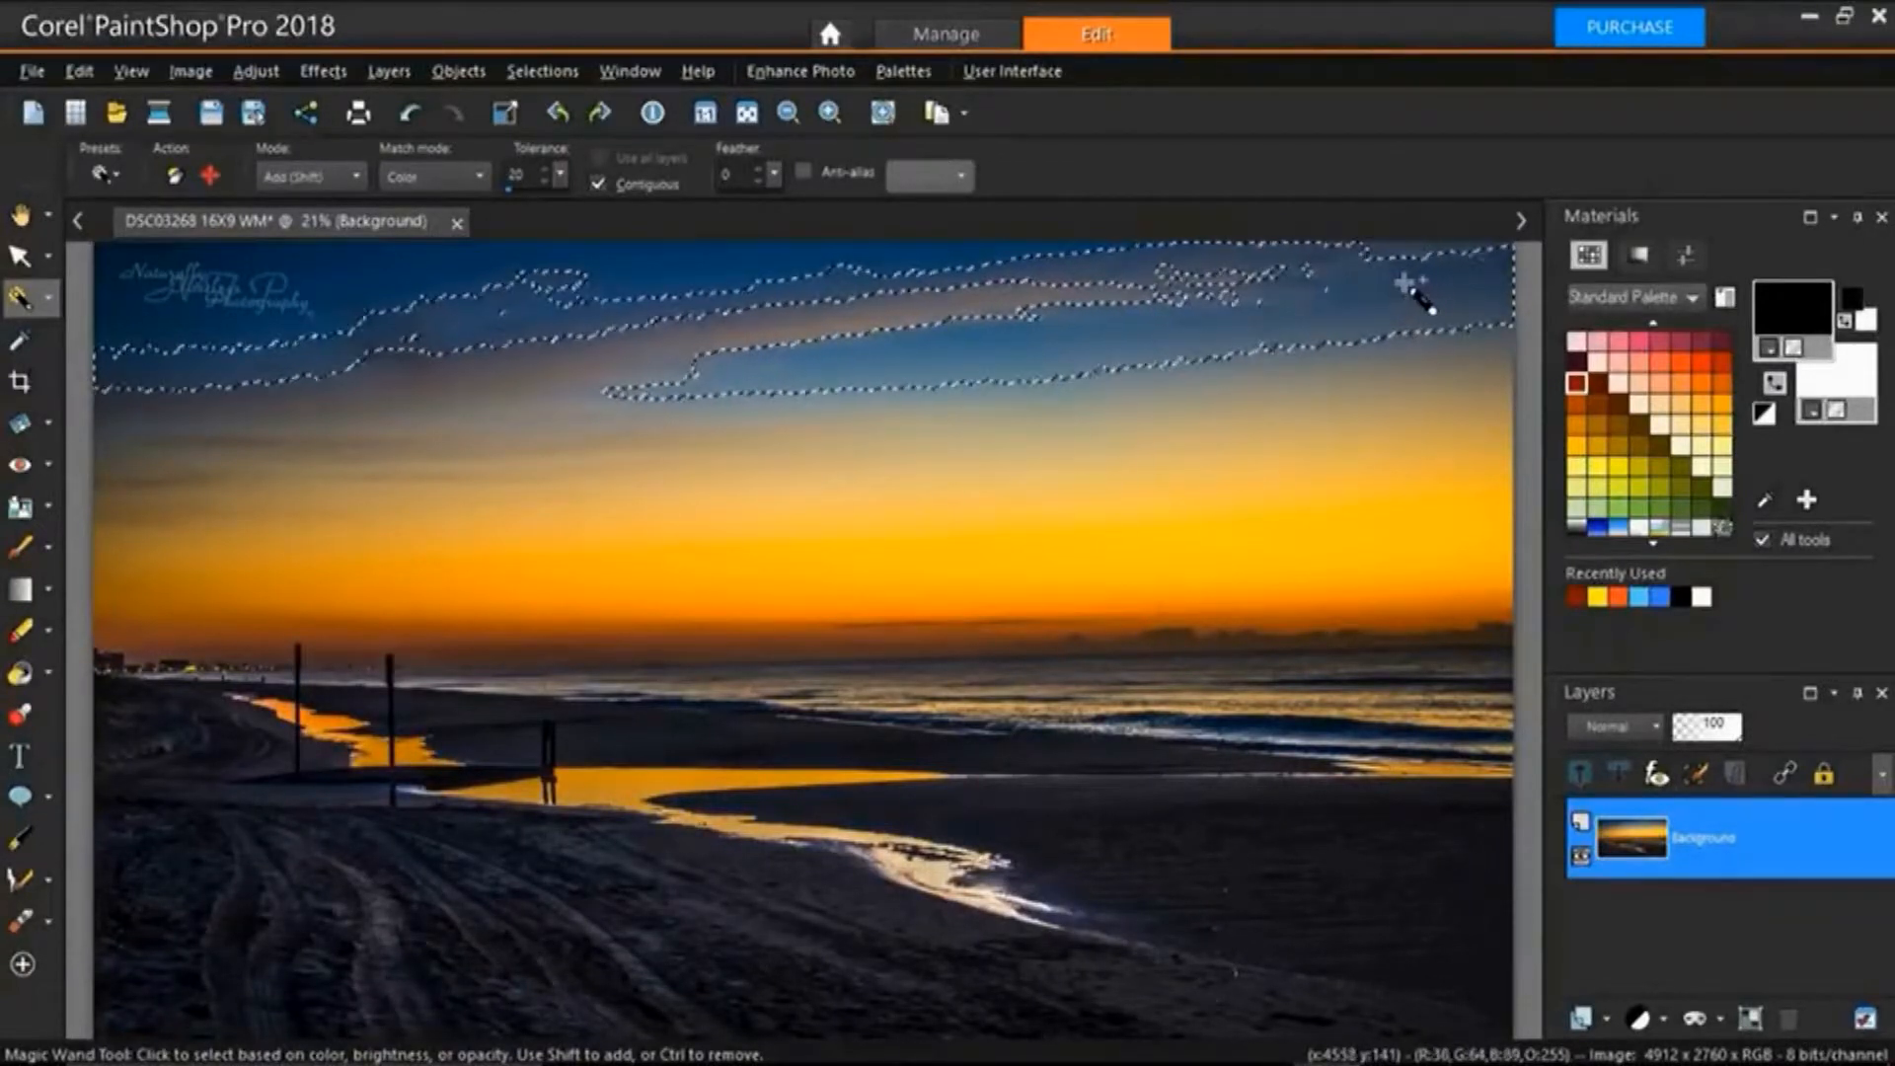
click(620, 269)
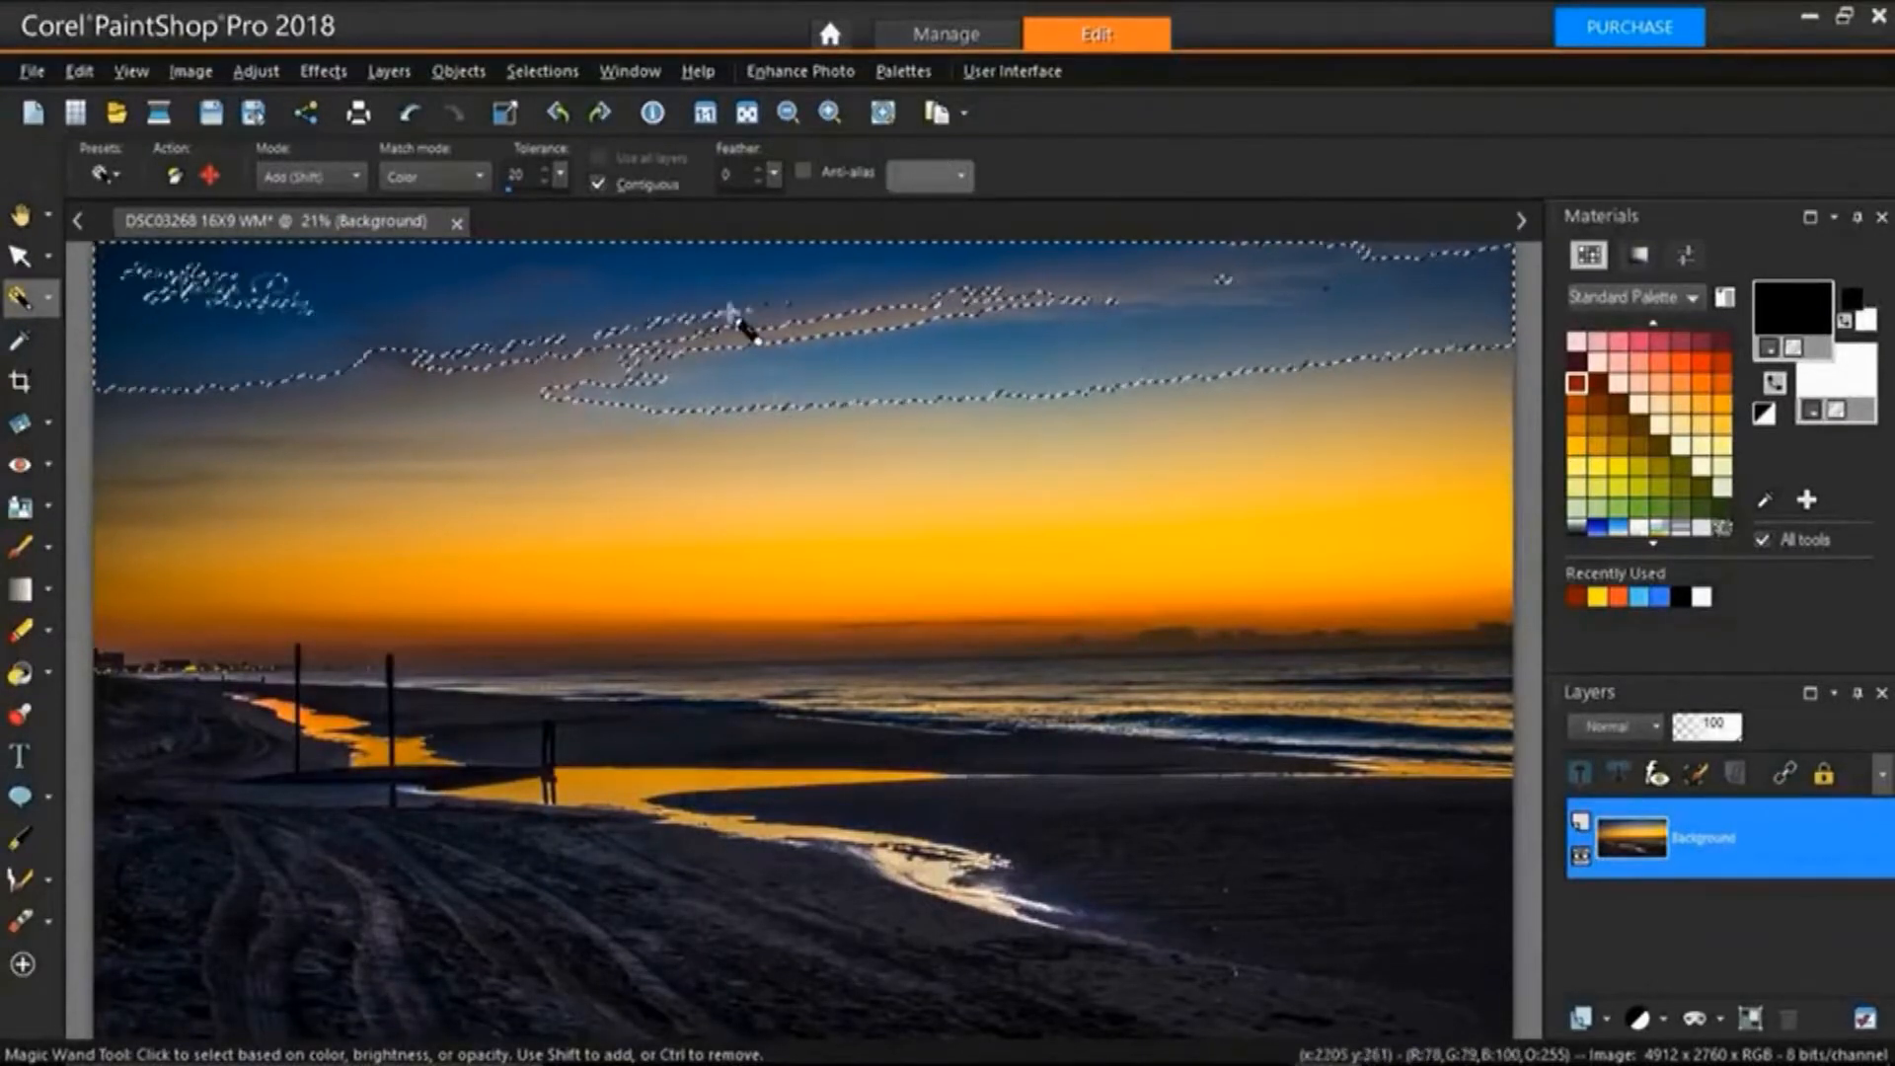
click(664, 284)
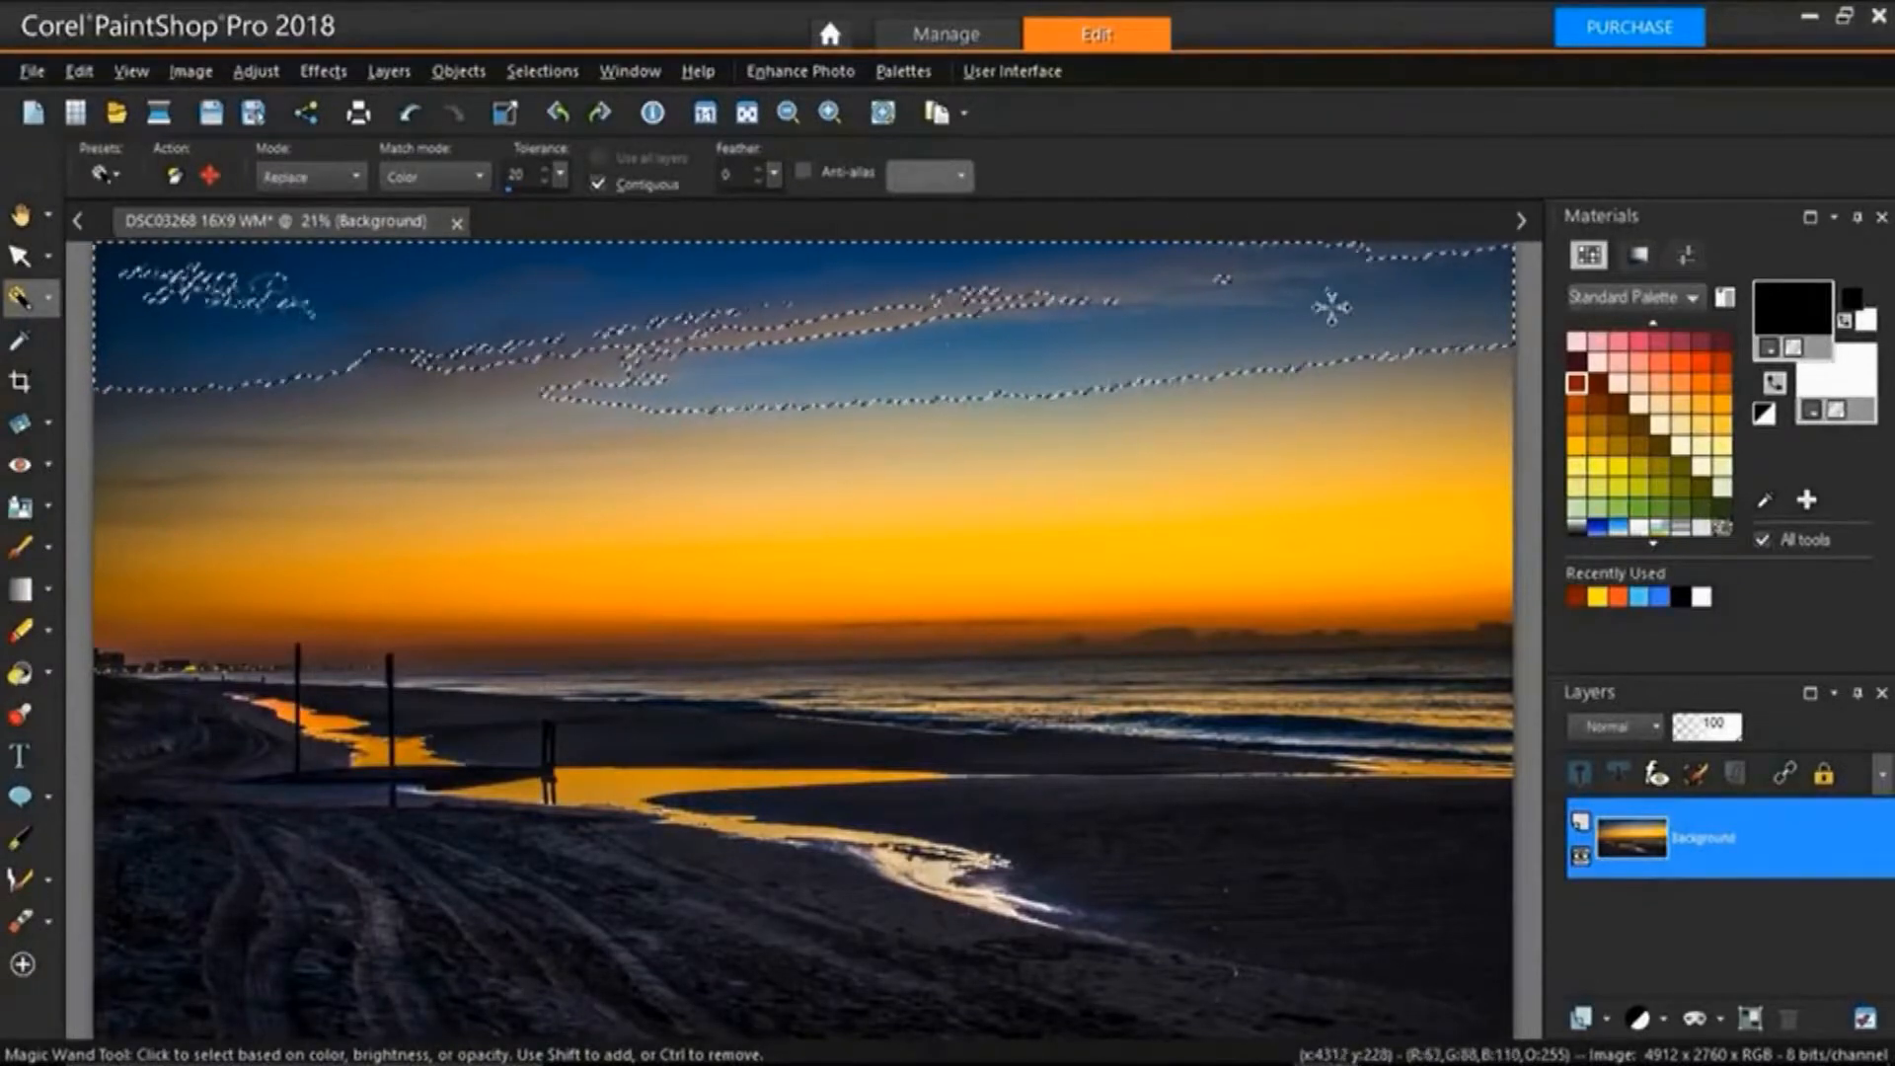
click(1076, 363)
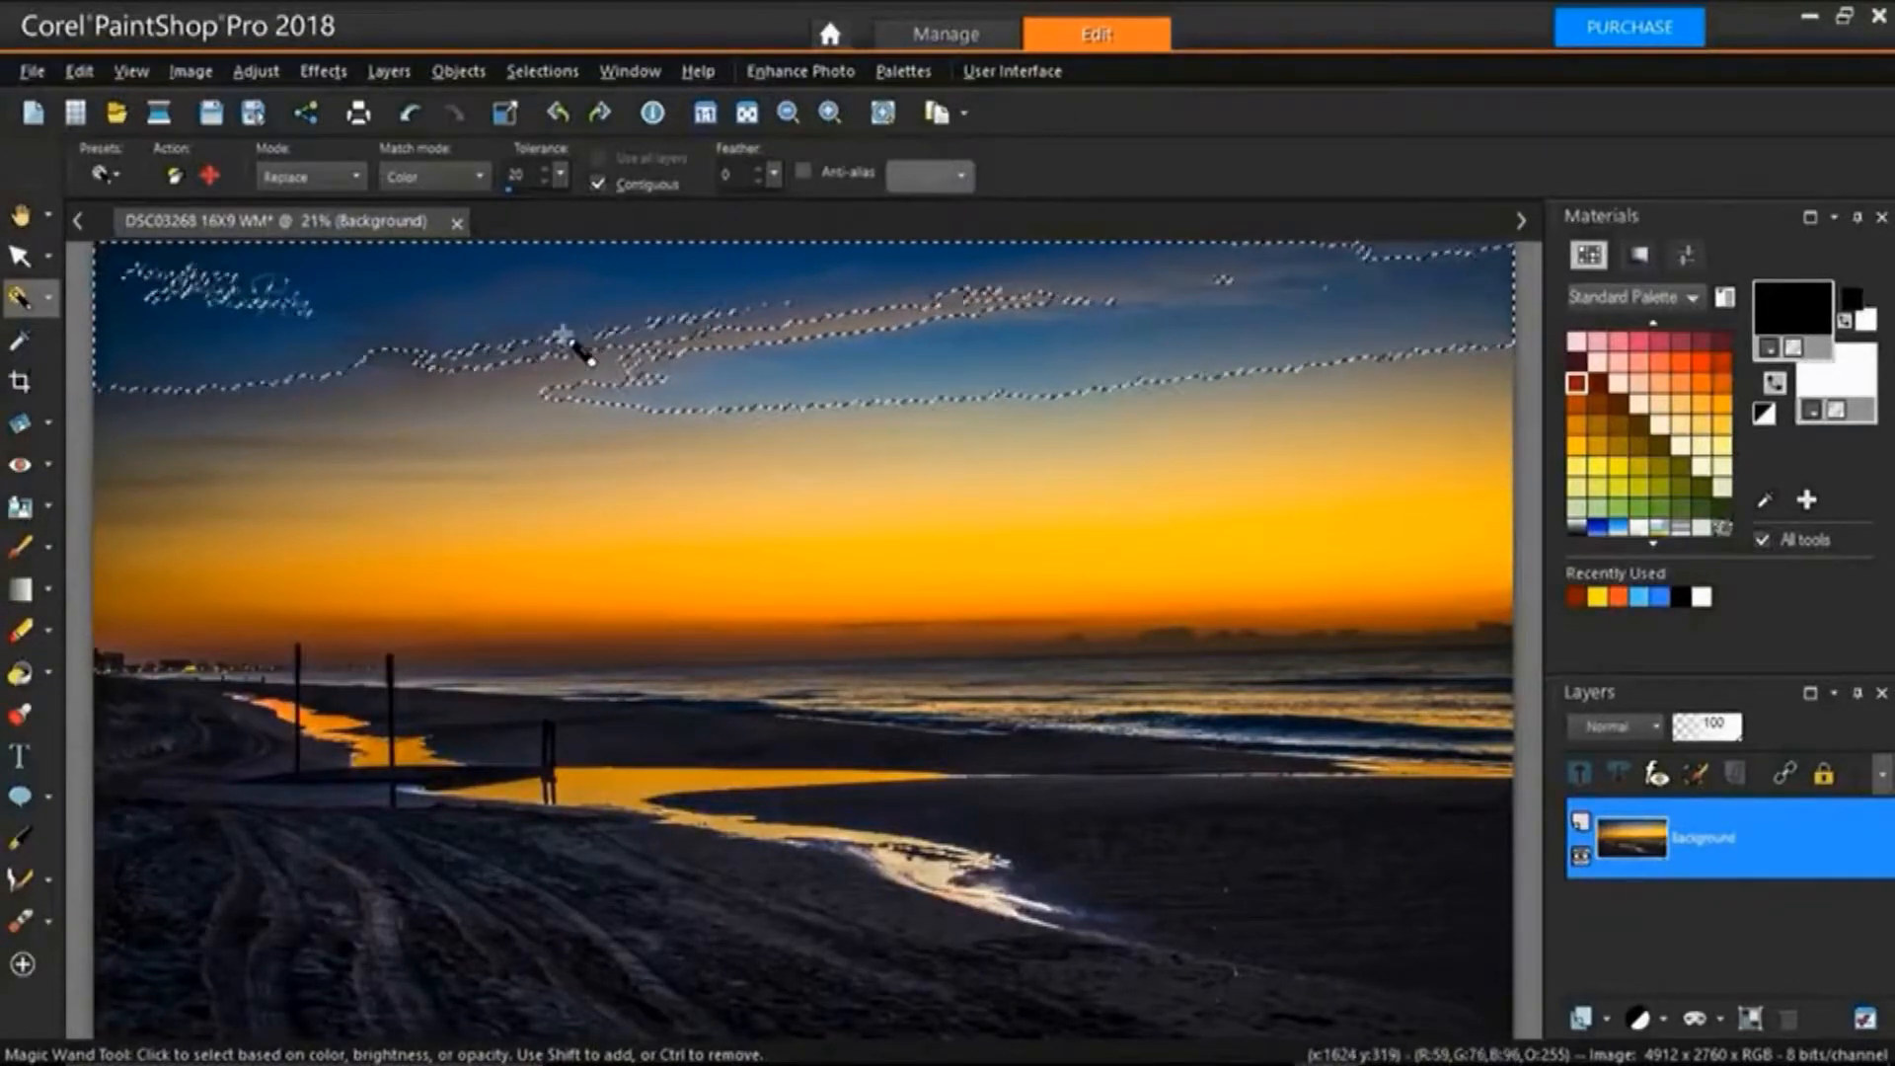
click(477, 184)
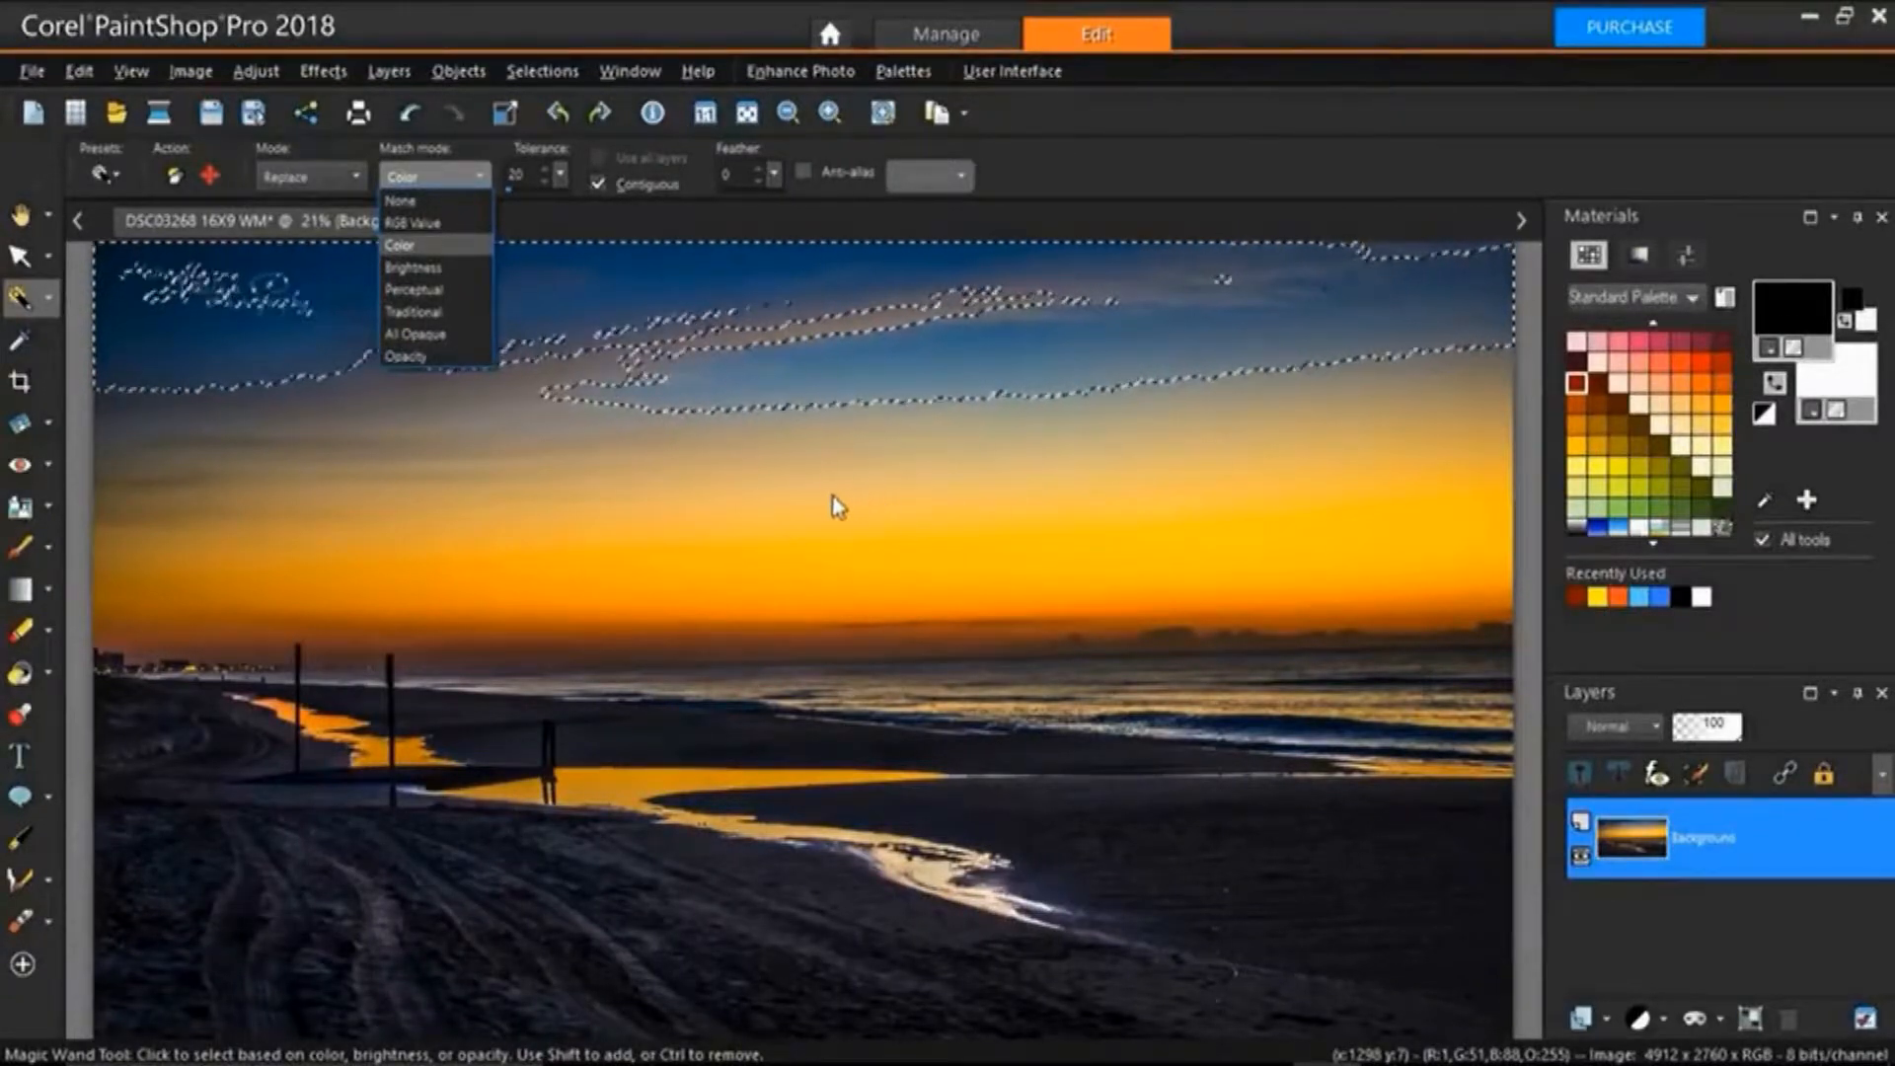
click(766, 488)
right_click(766, 487)
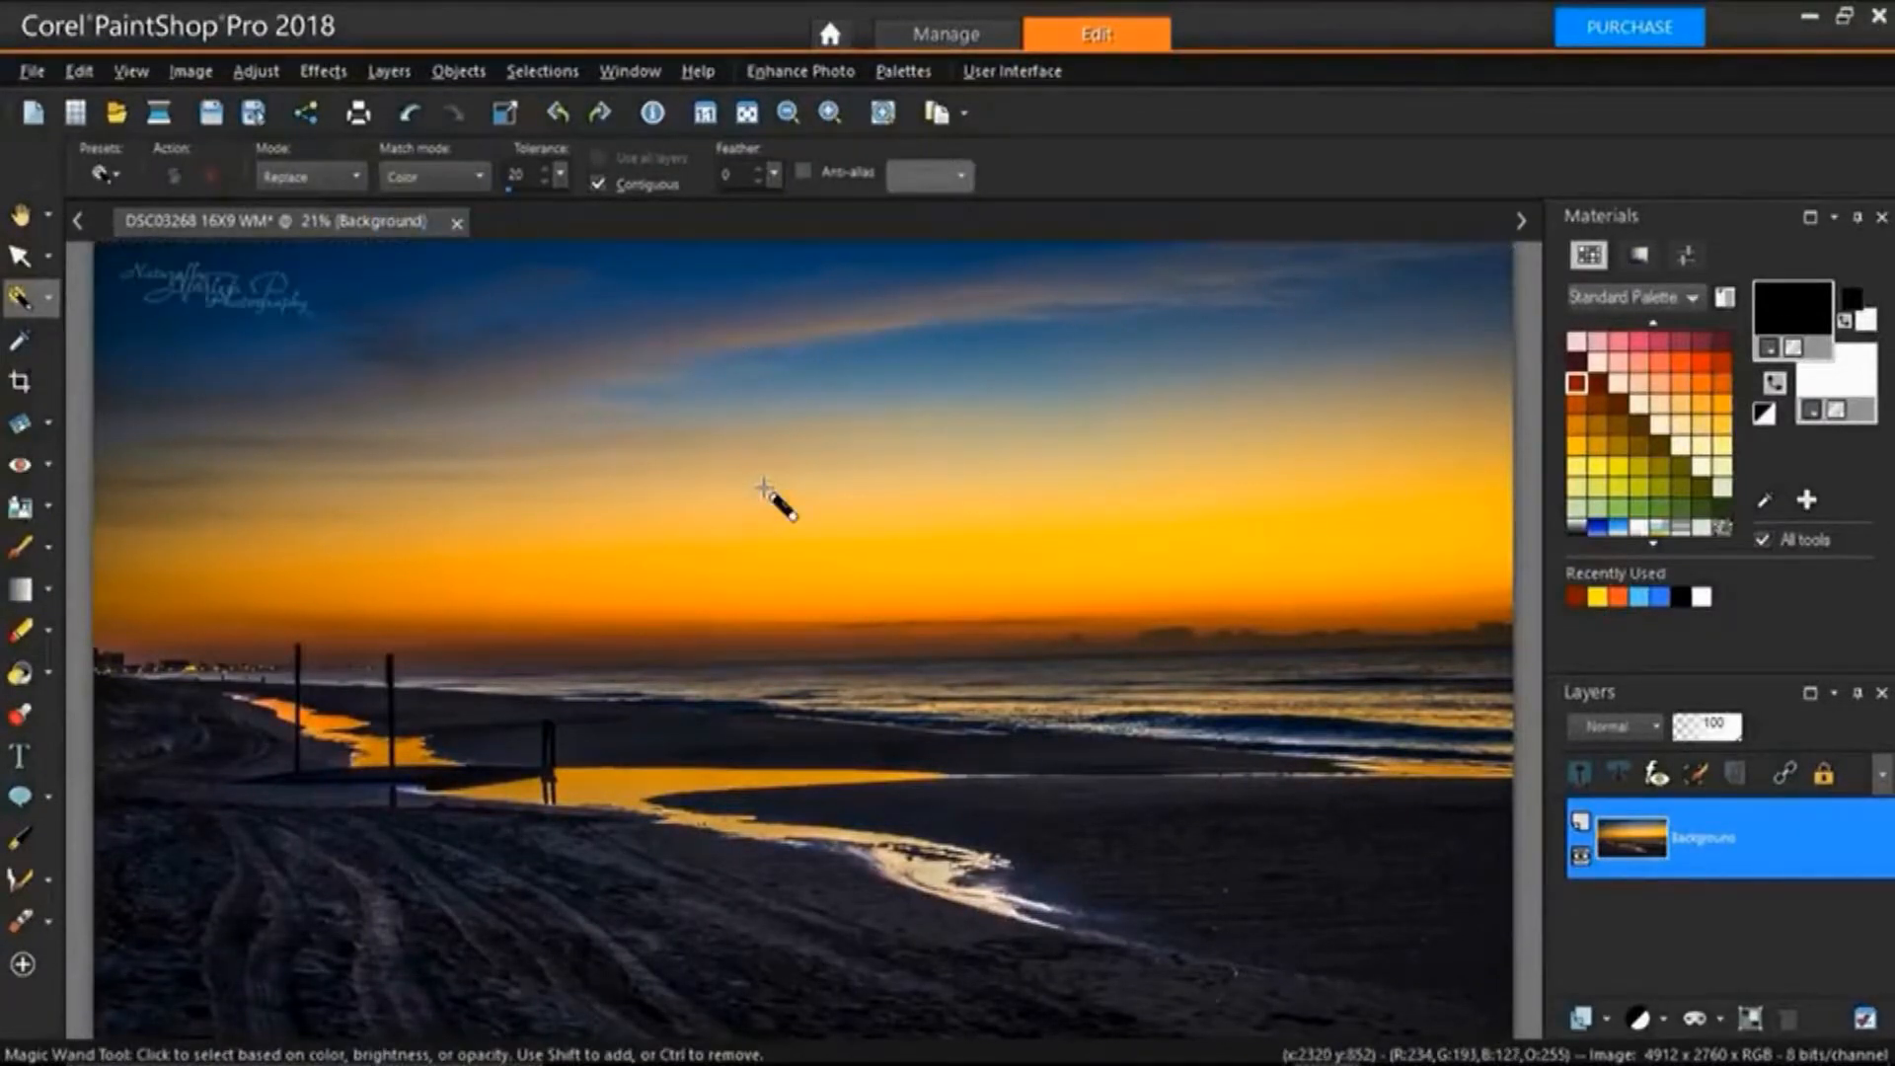
Select the bright end of the stream using the Brightness match mode, and clear the selection.
click(482, 175)
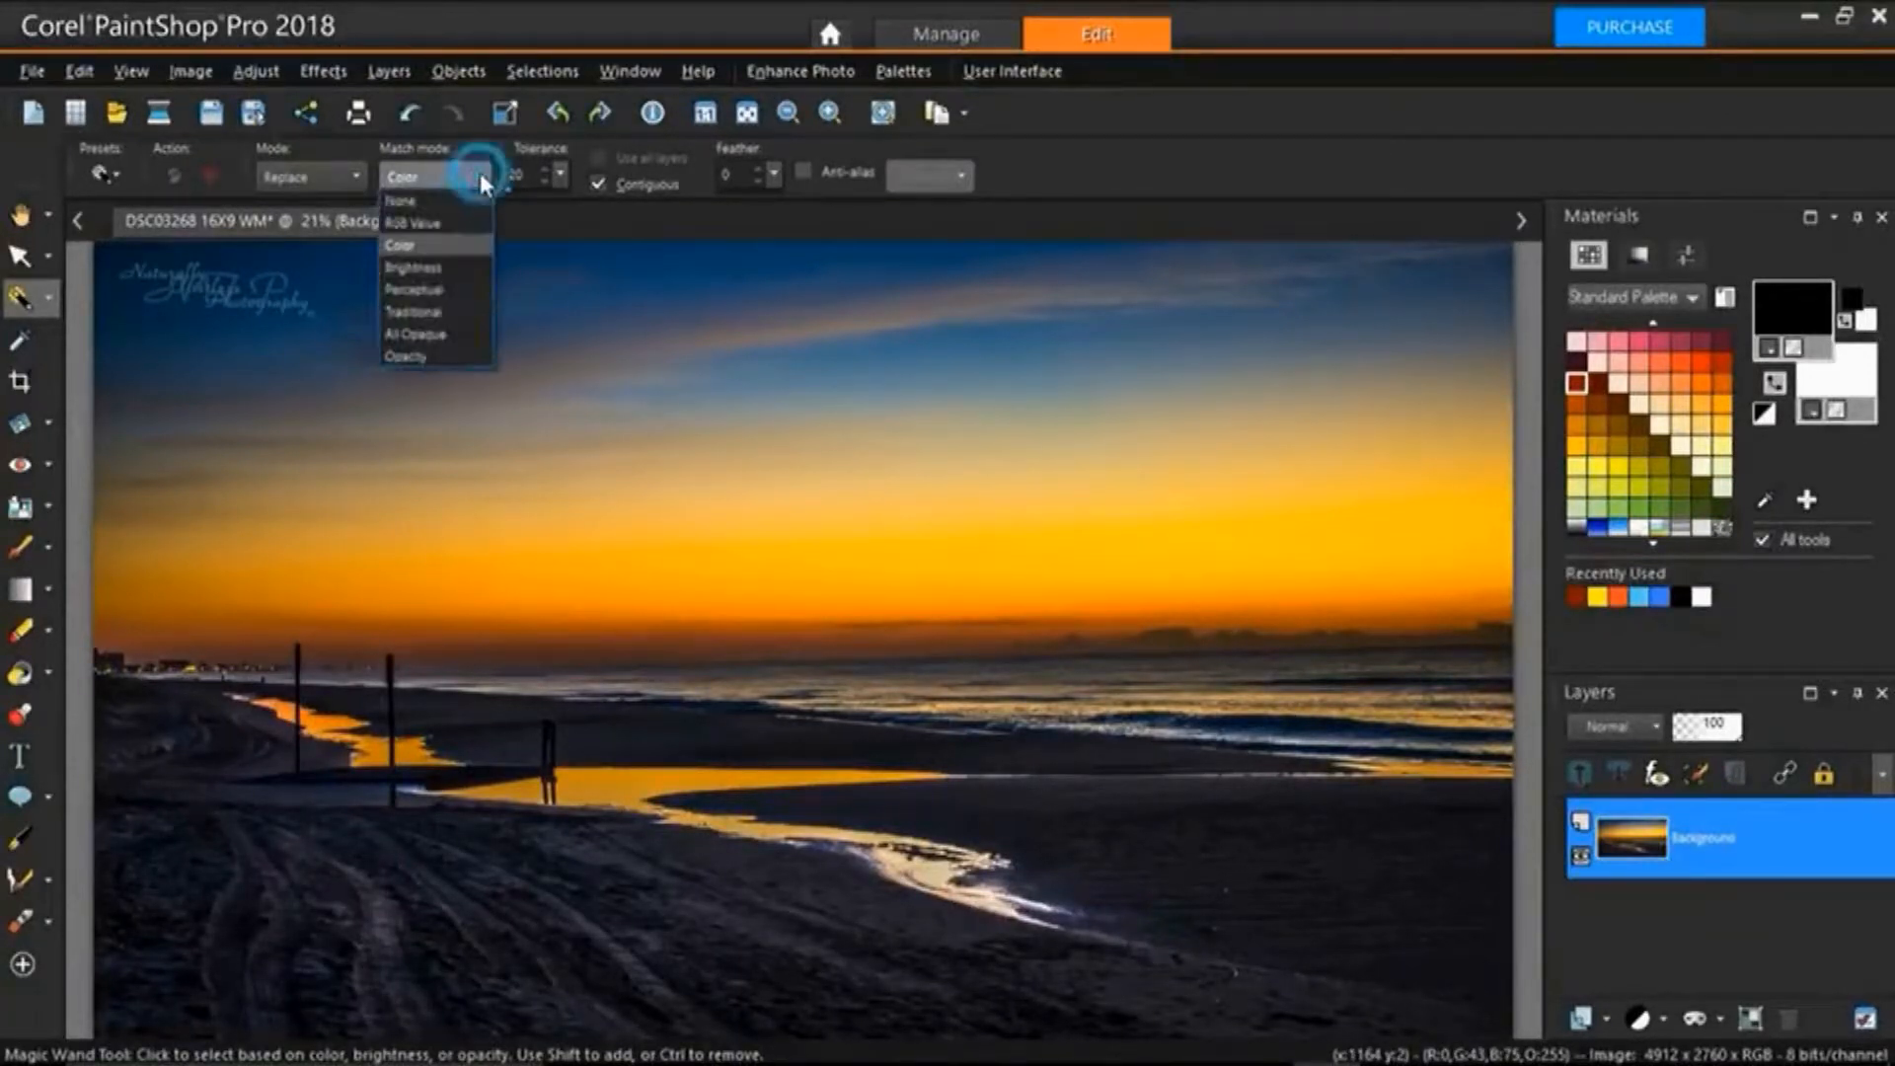
click(468, 267)
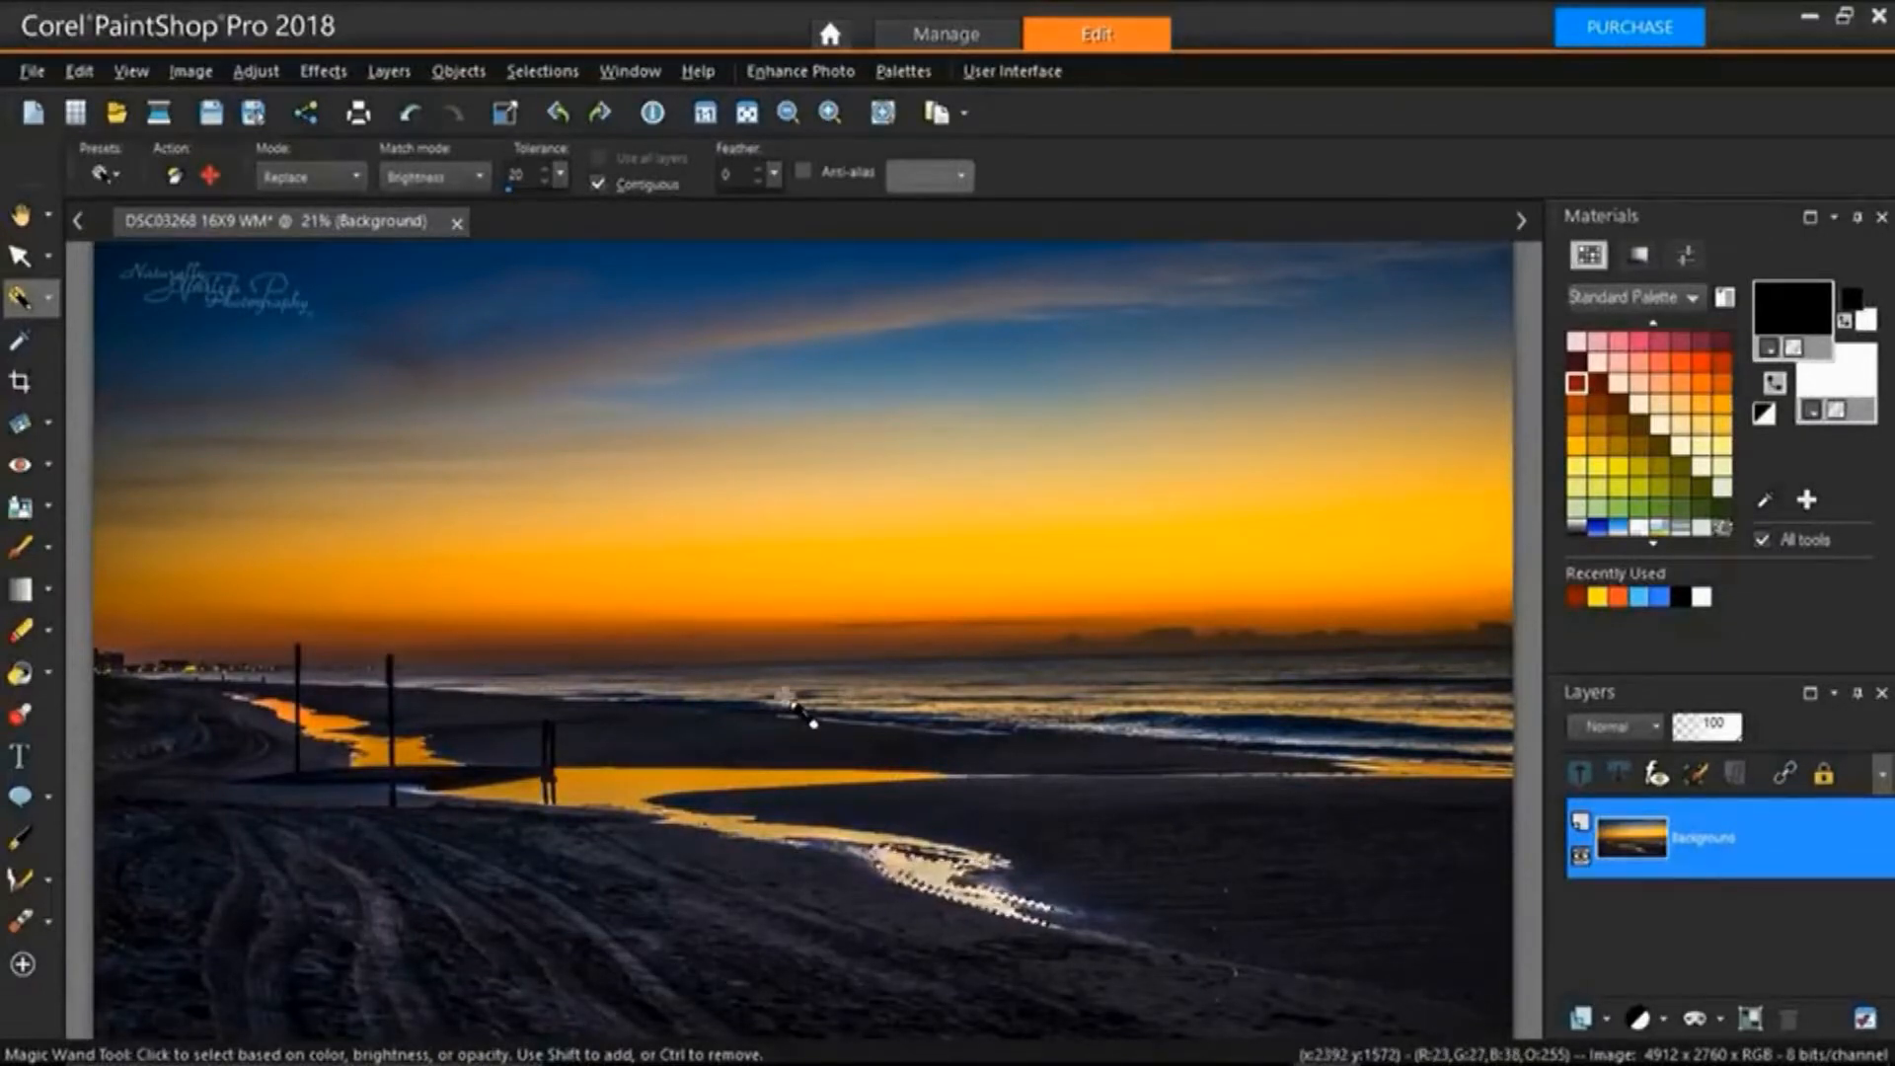
click(785, 691)
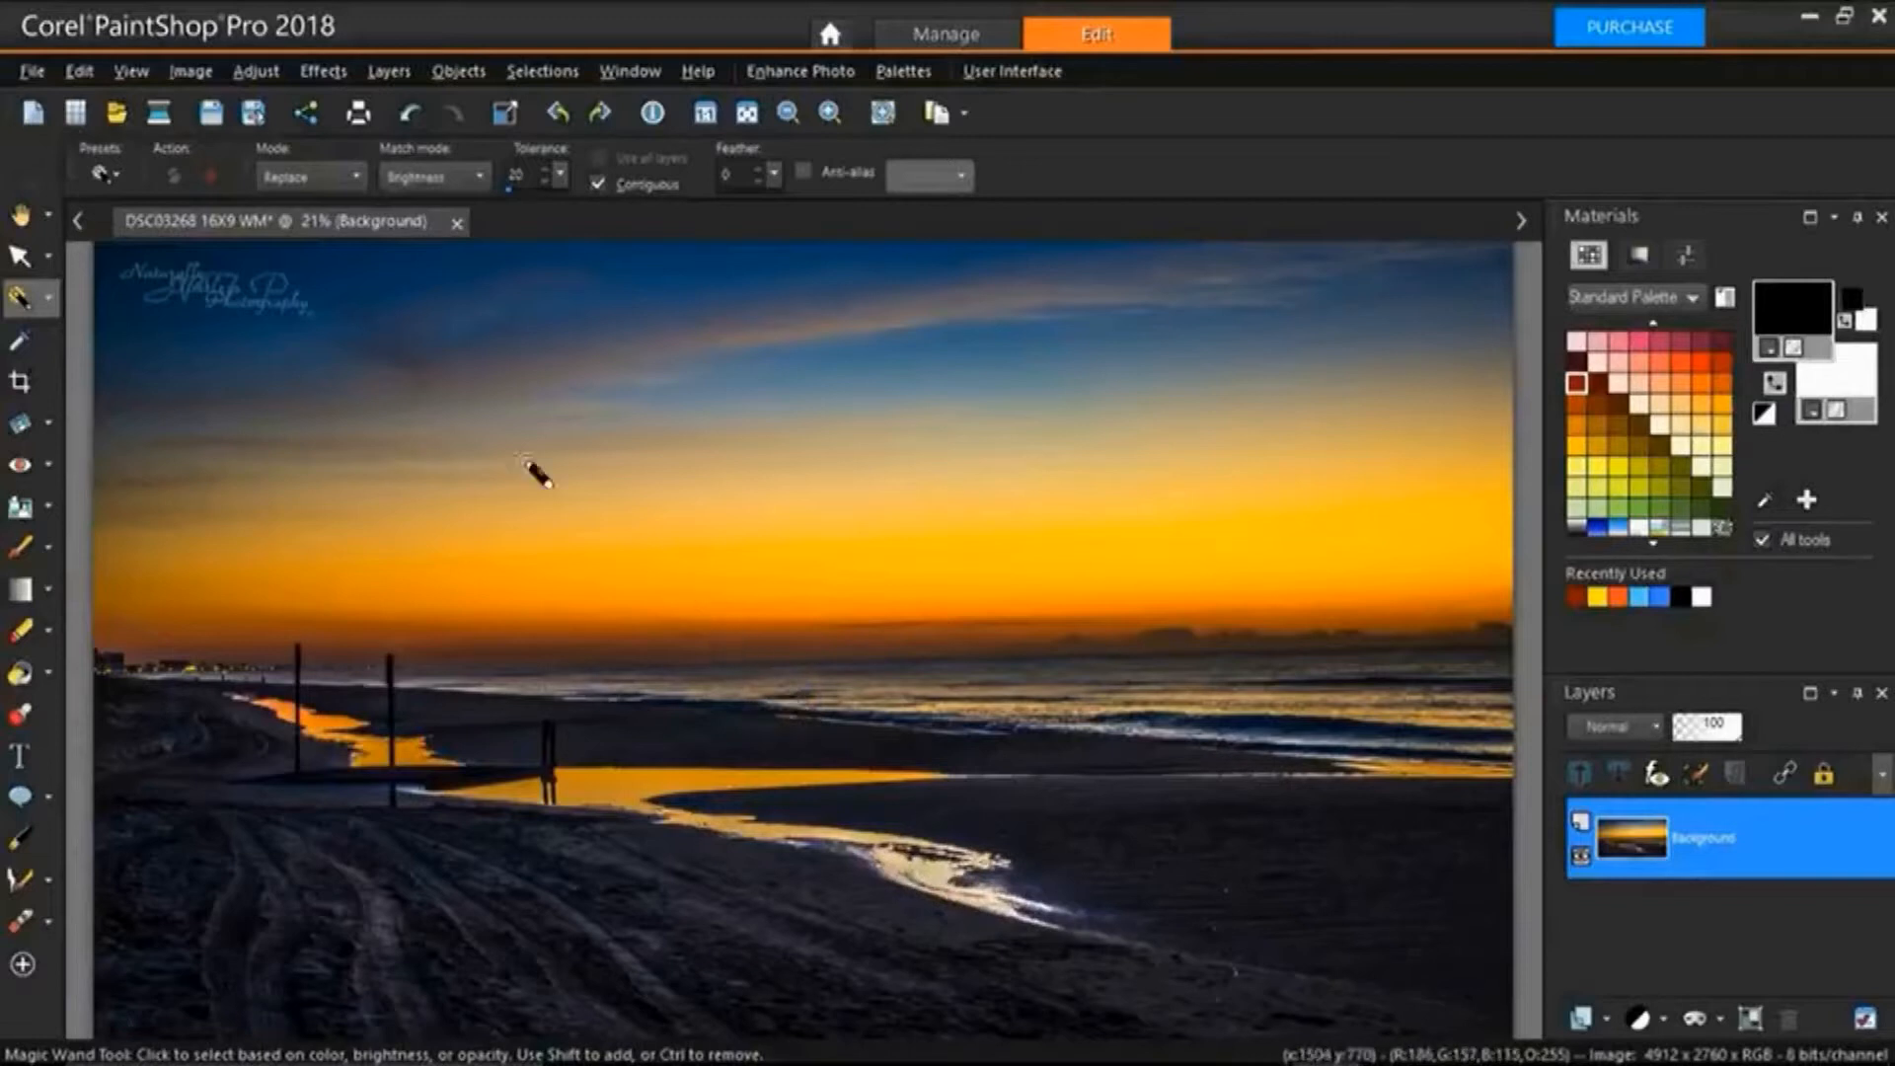
Select the orange water with the Perceptual match mode, remove its central part from the selection, and clear the rest.
click(482, 176)
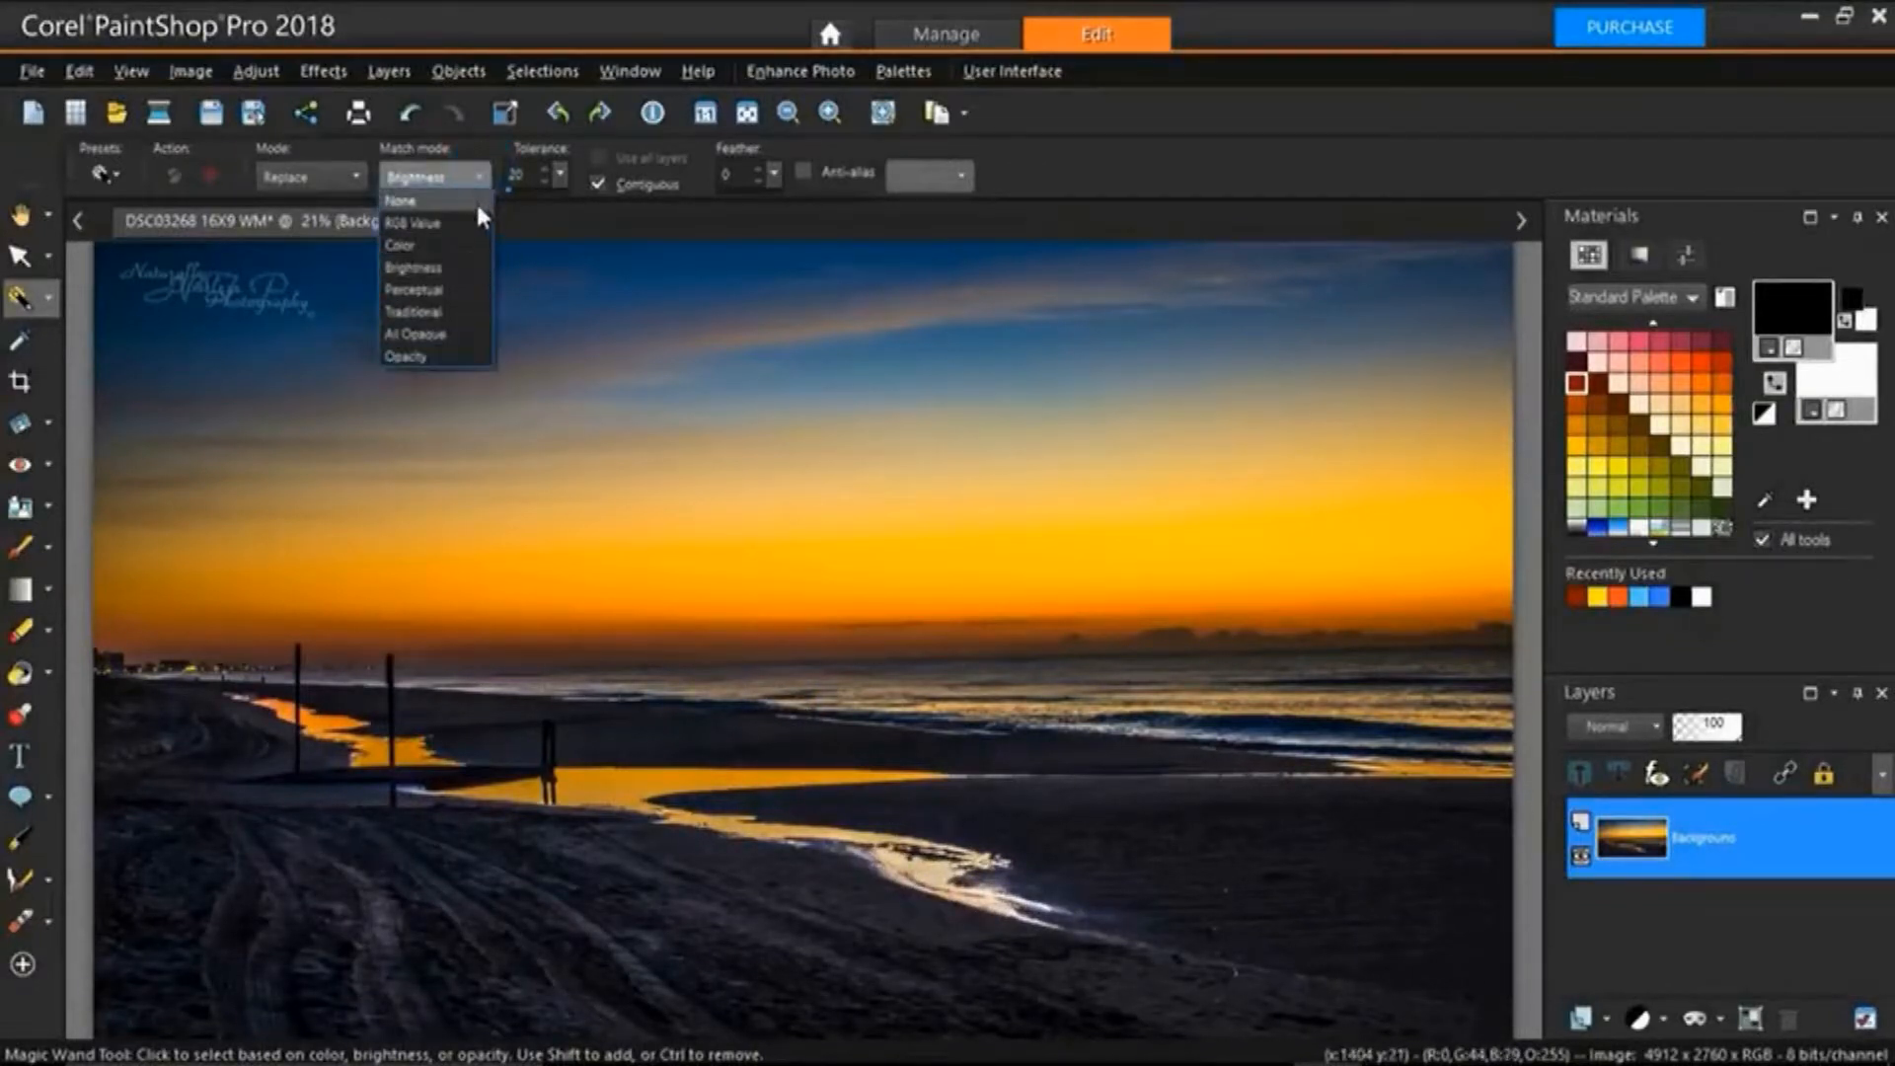
click(462, 290)
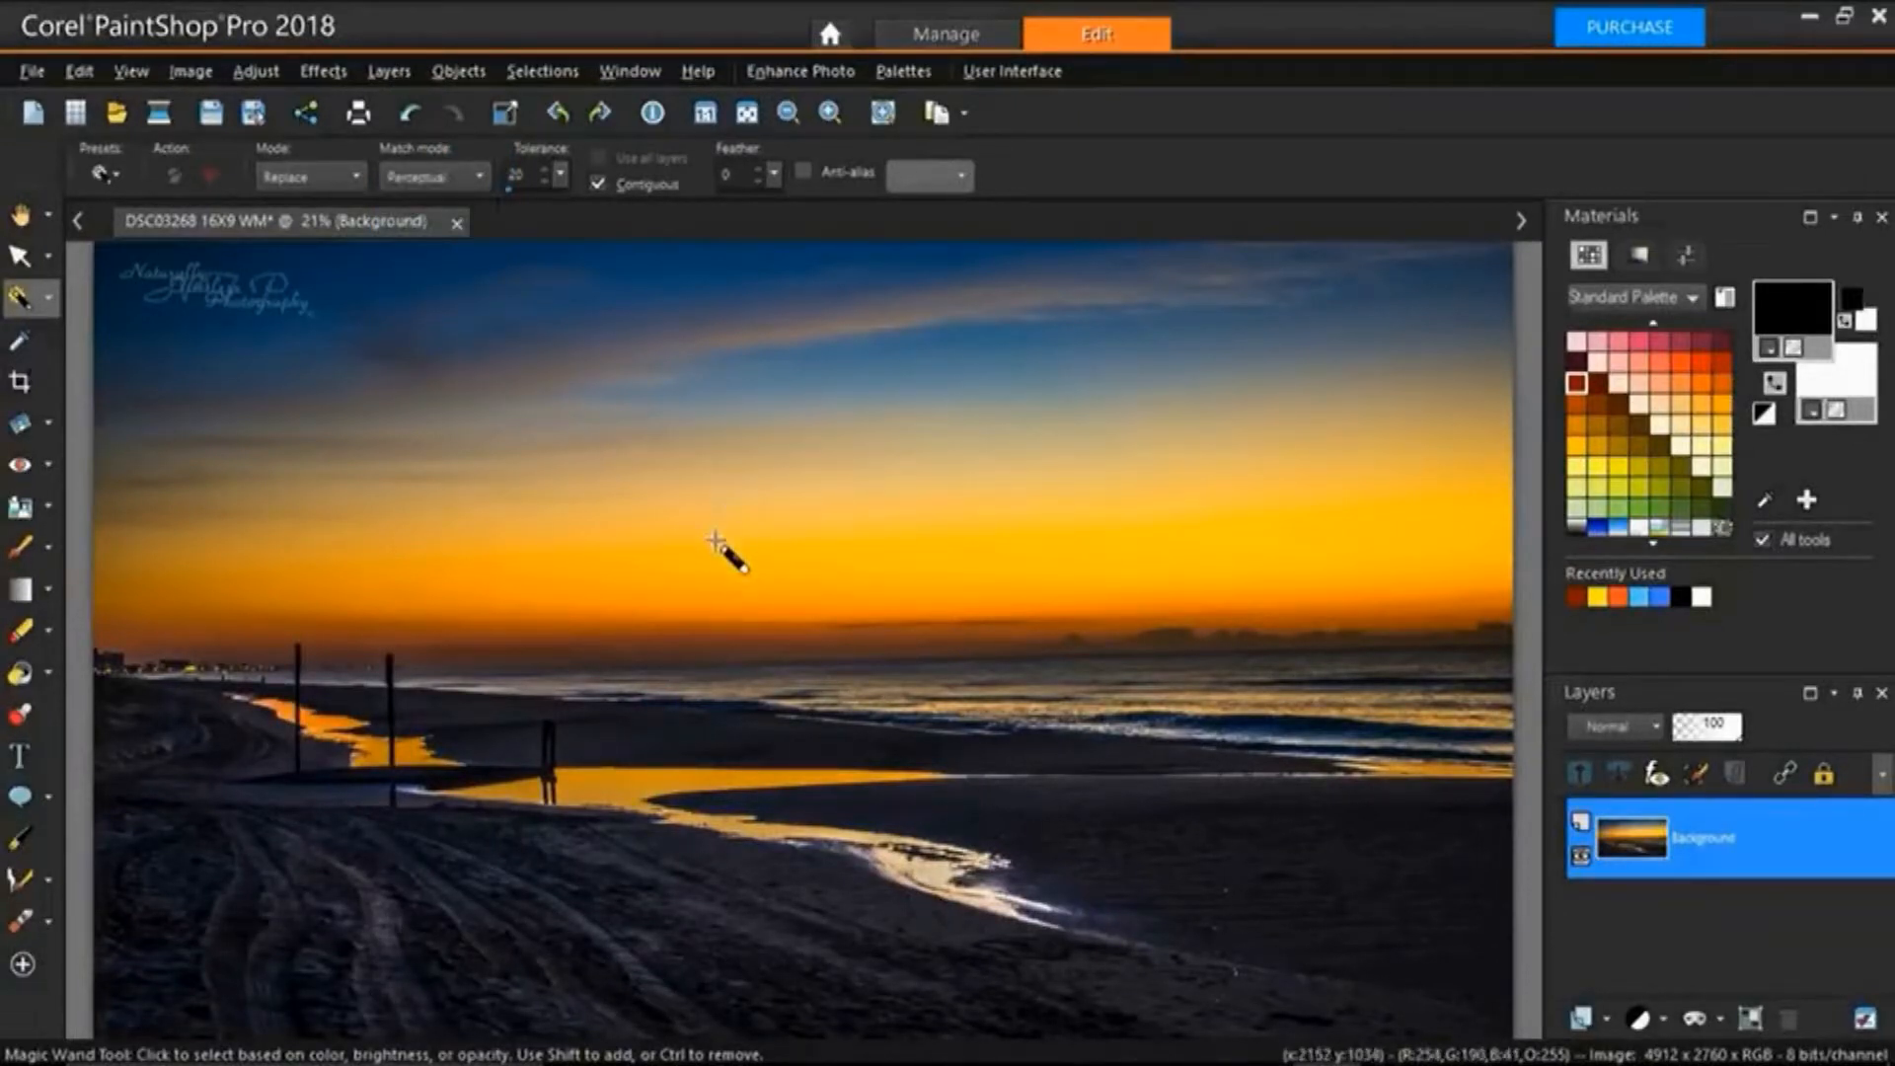
click(577, 787)
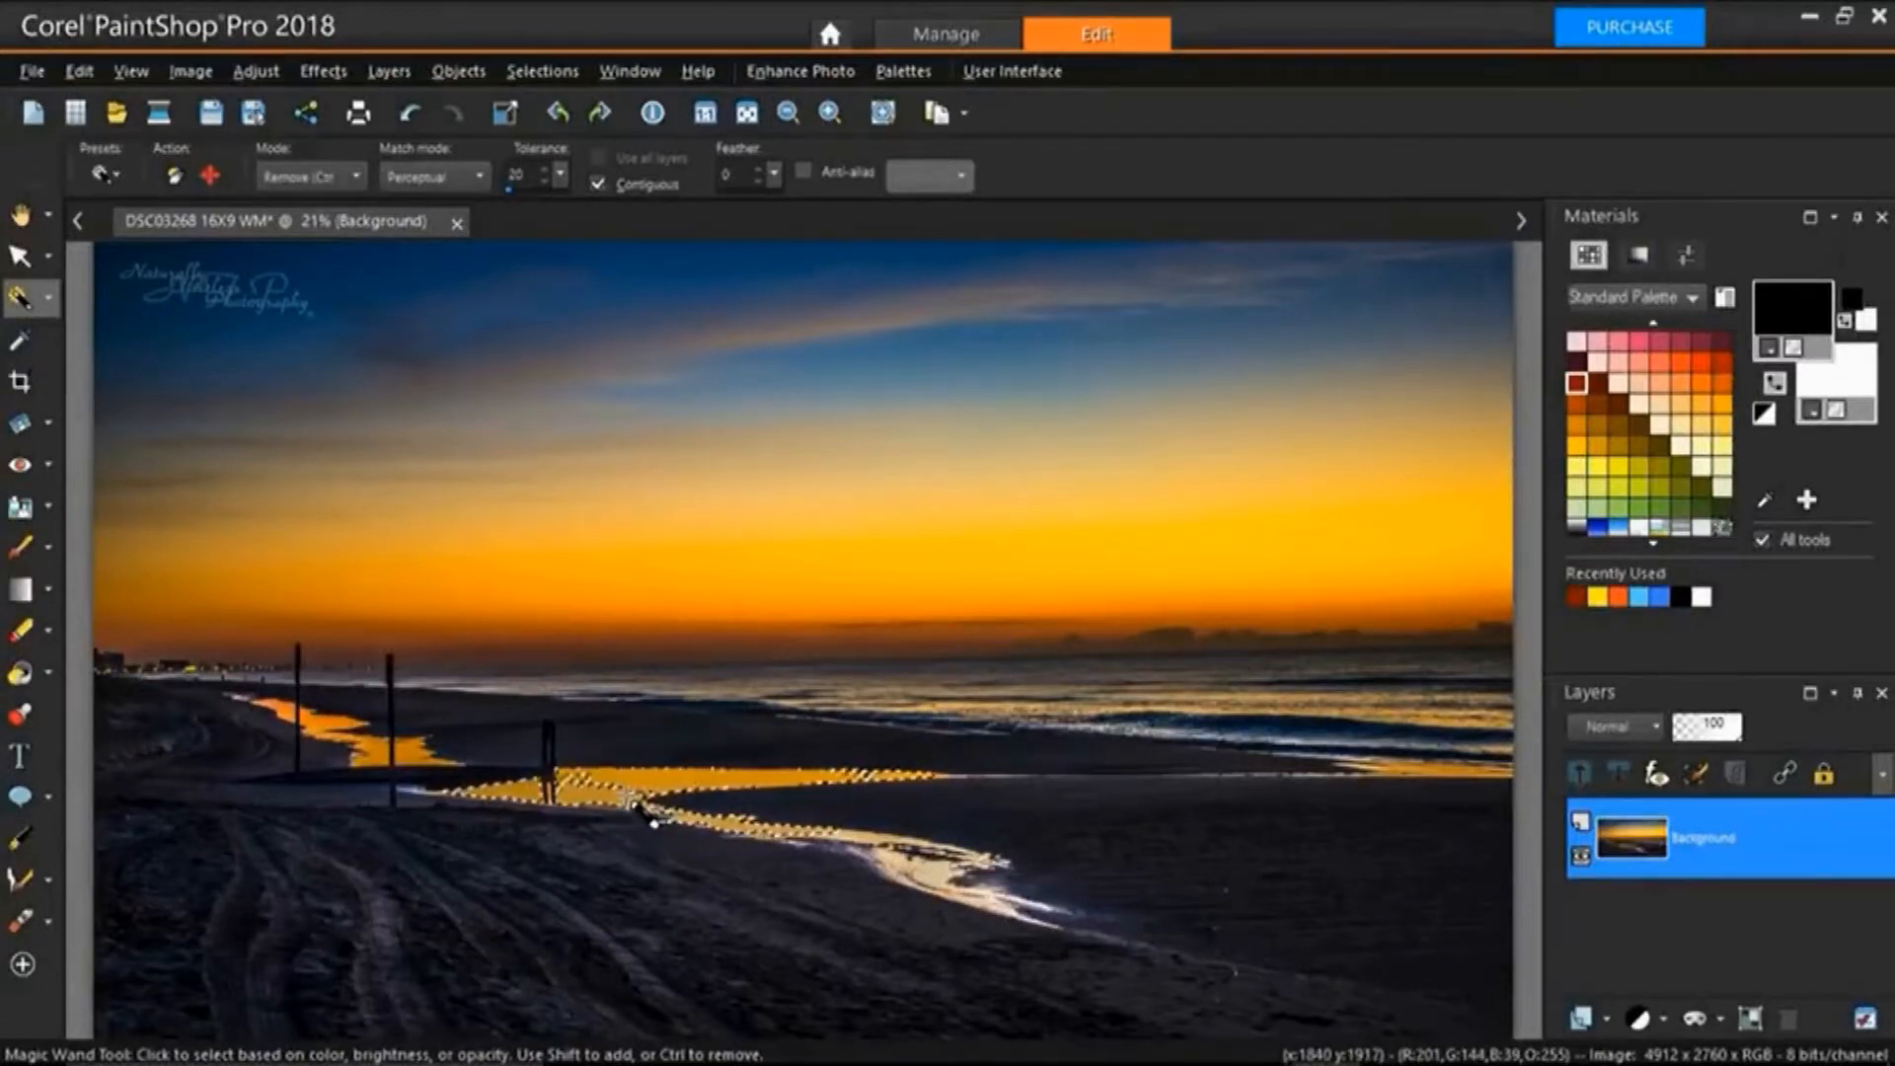
click(624, 795)
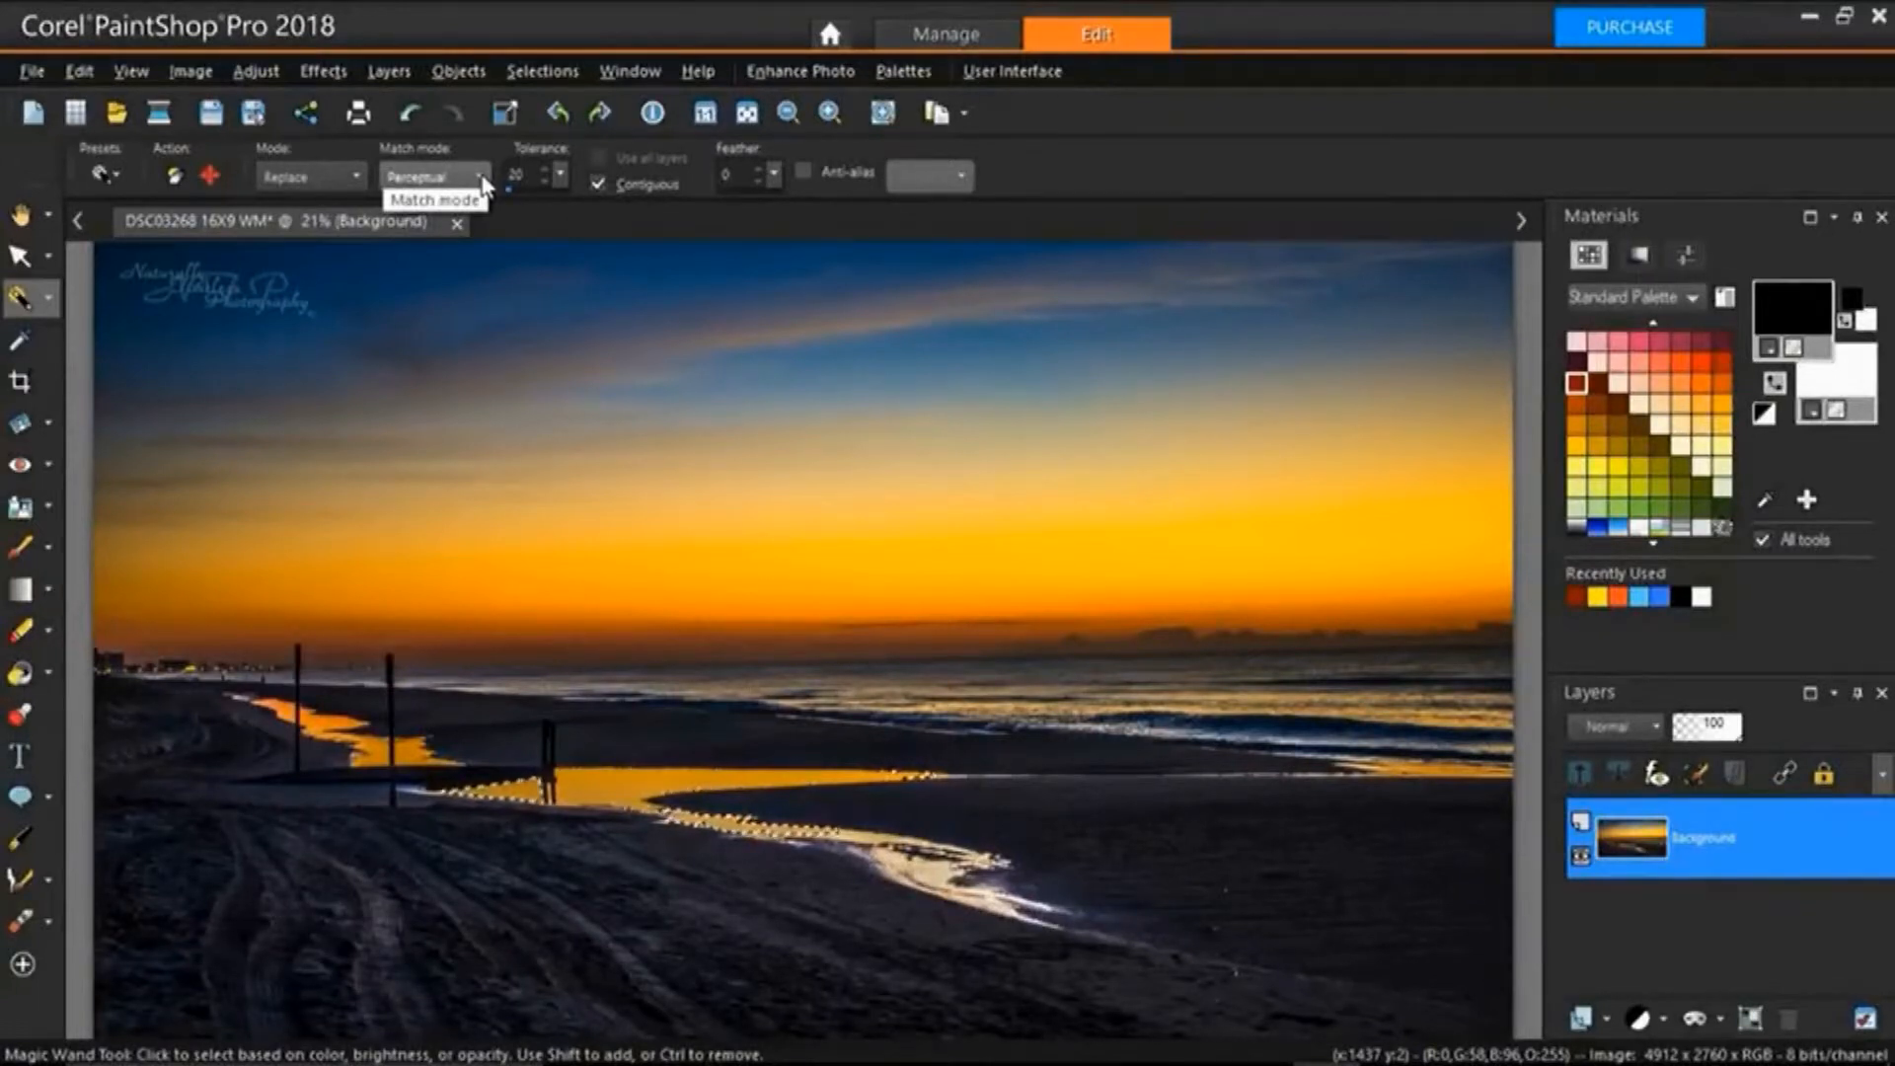
right_click(691, 575)
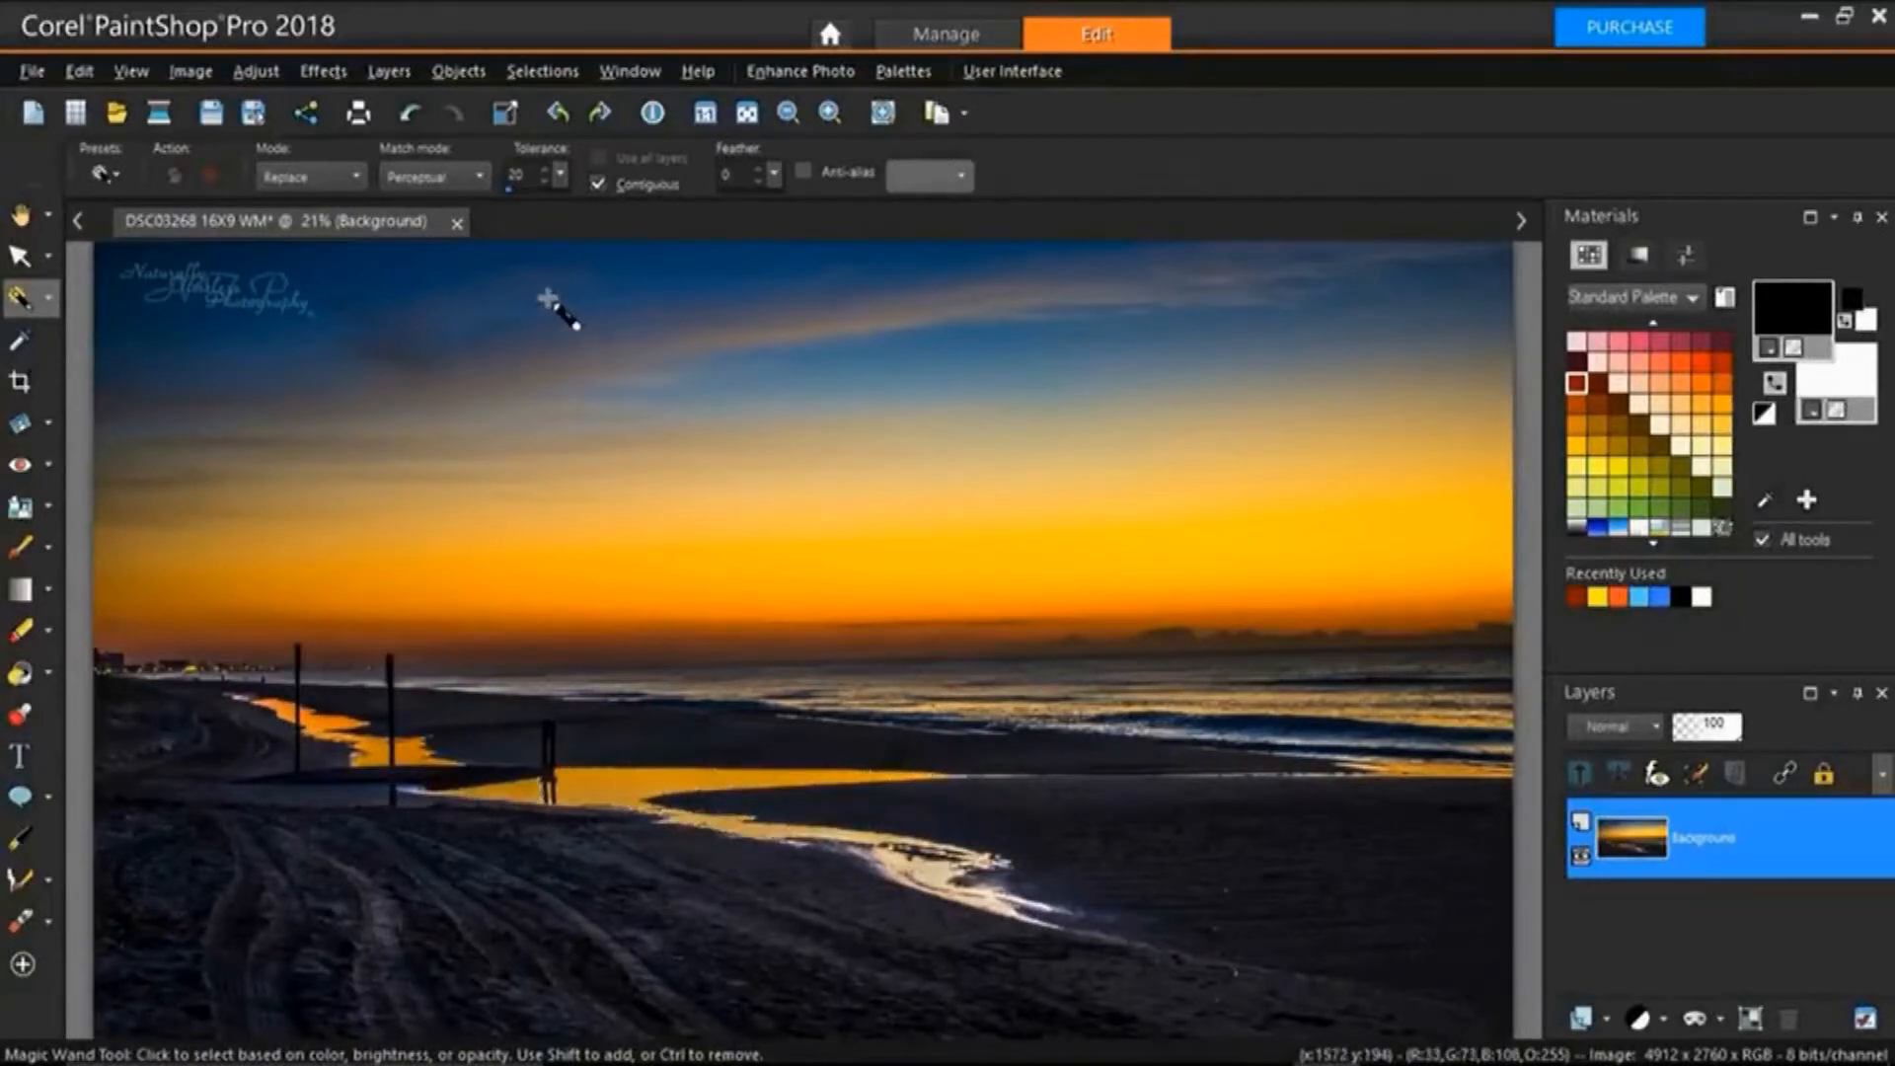
Set the match mode to Traditional and sample several spots of the yellow-orange sky, ending with the bright band above the horizon selected.
click(483, 177)
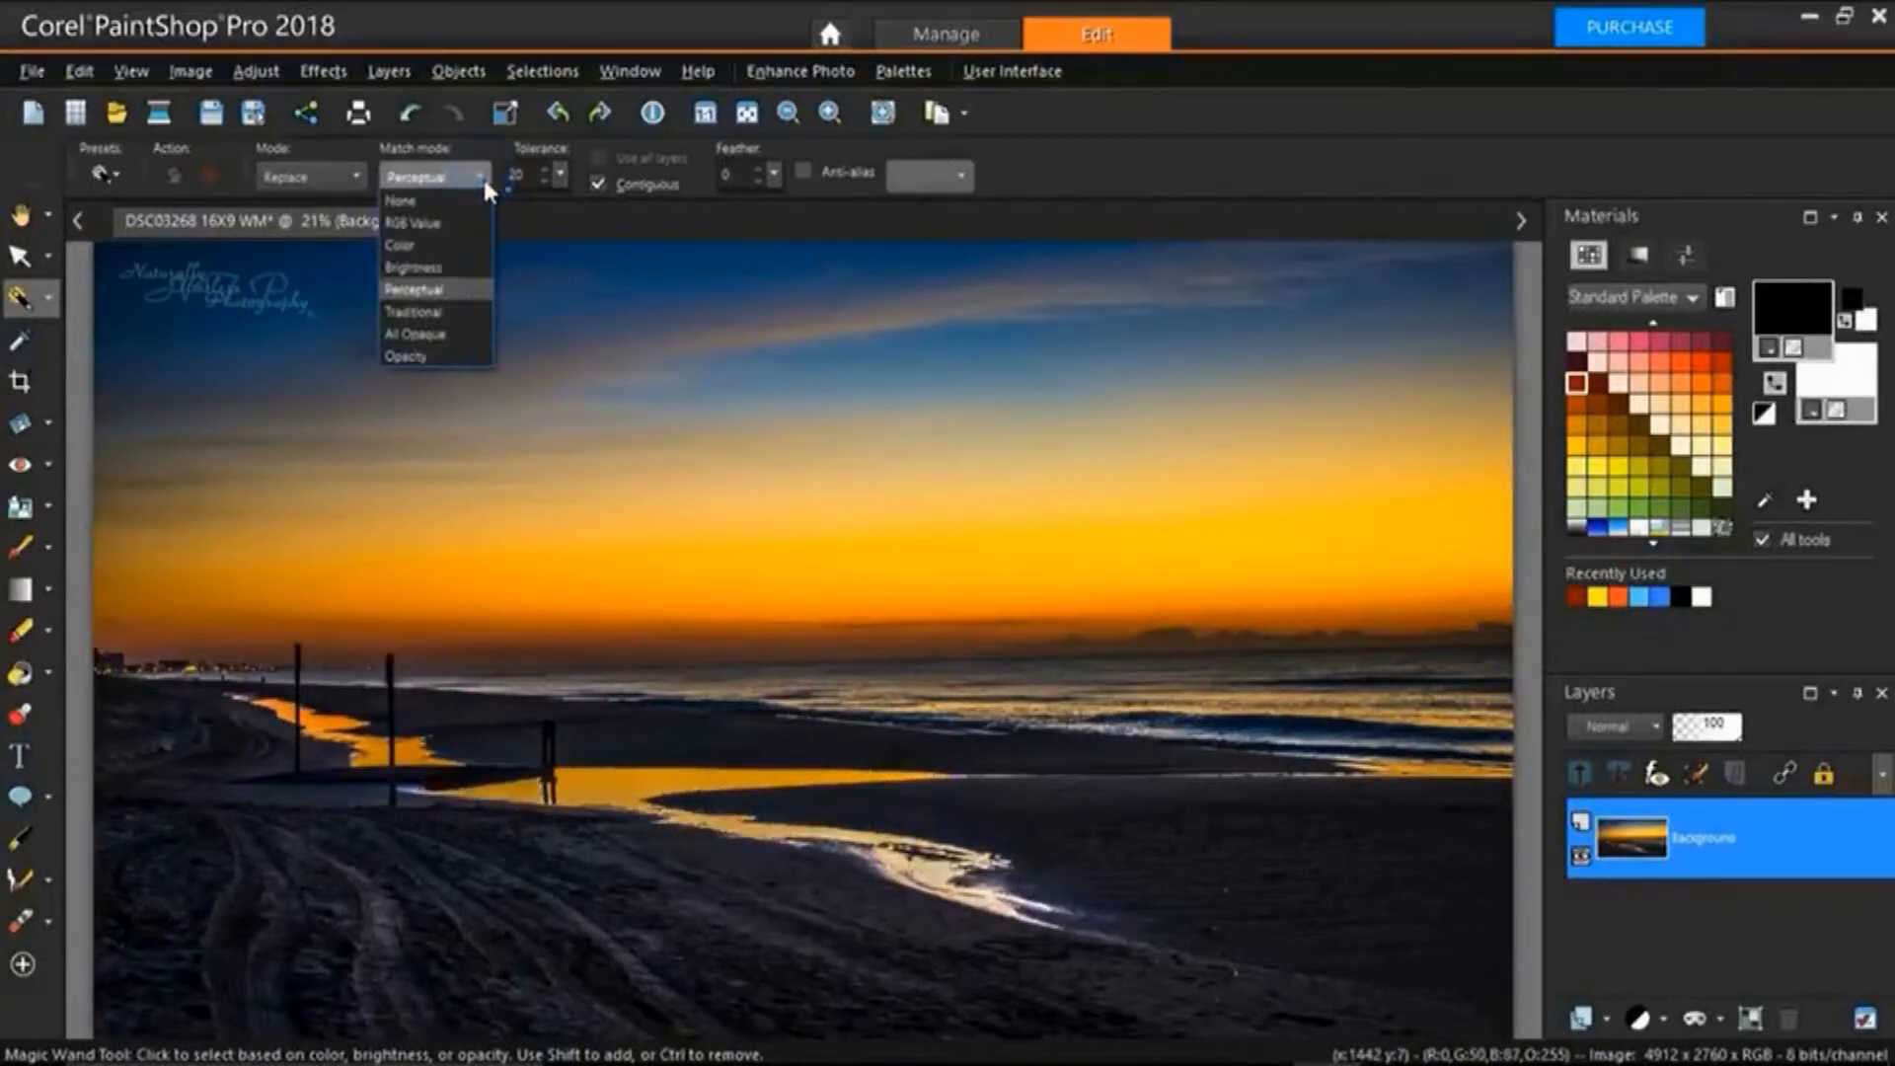
click(453, 314)
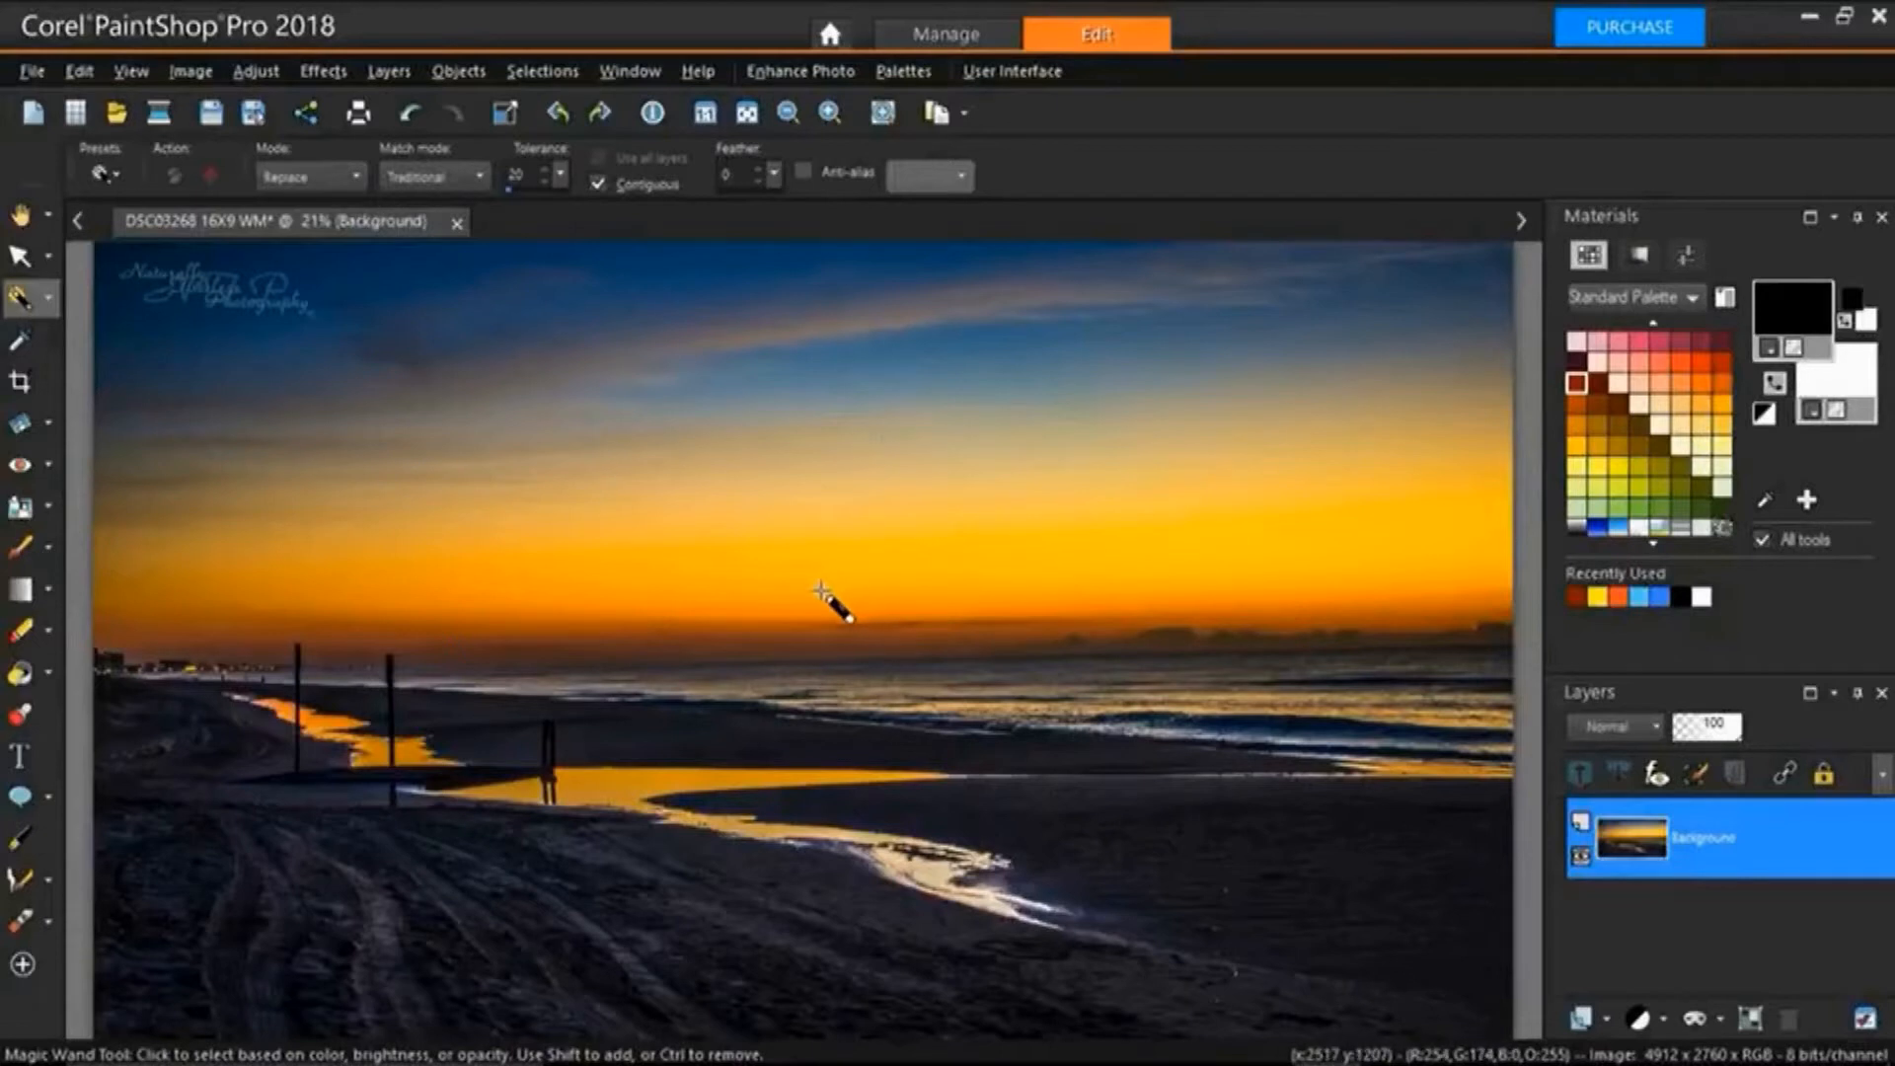
click(804, 563)
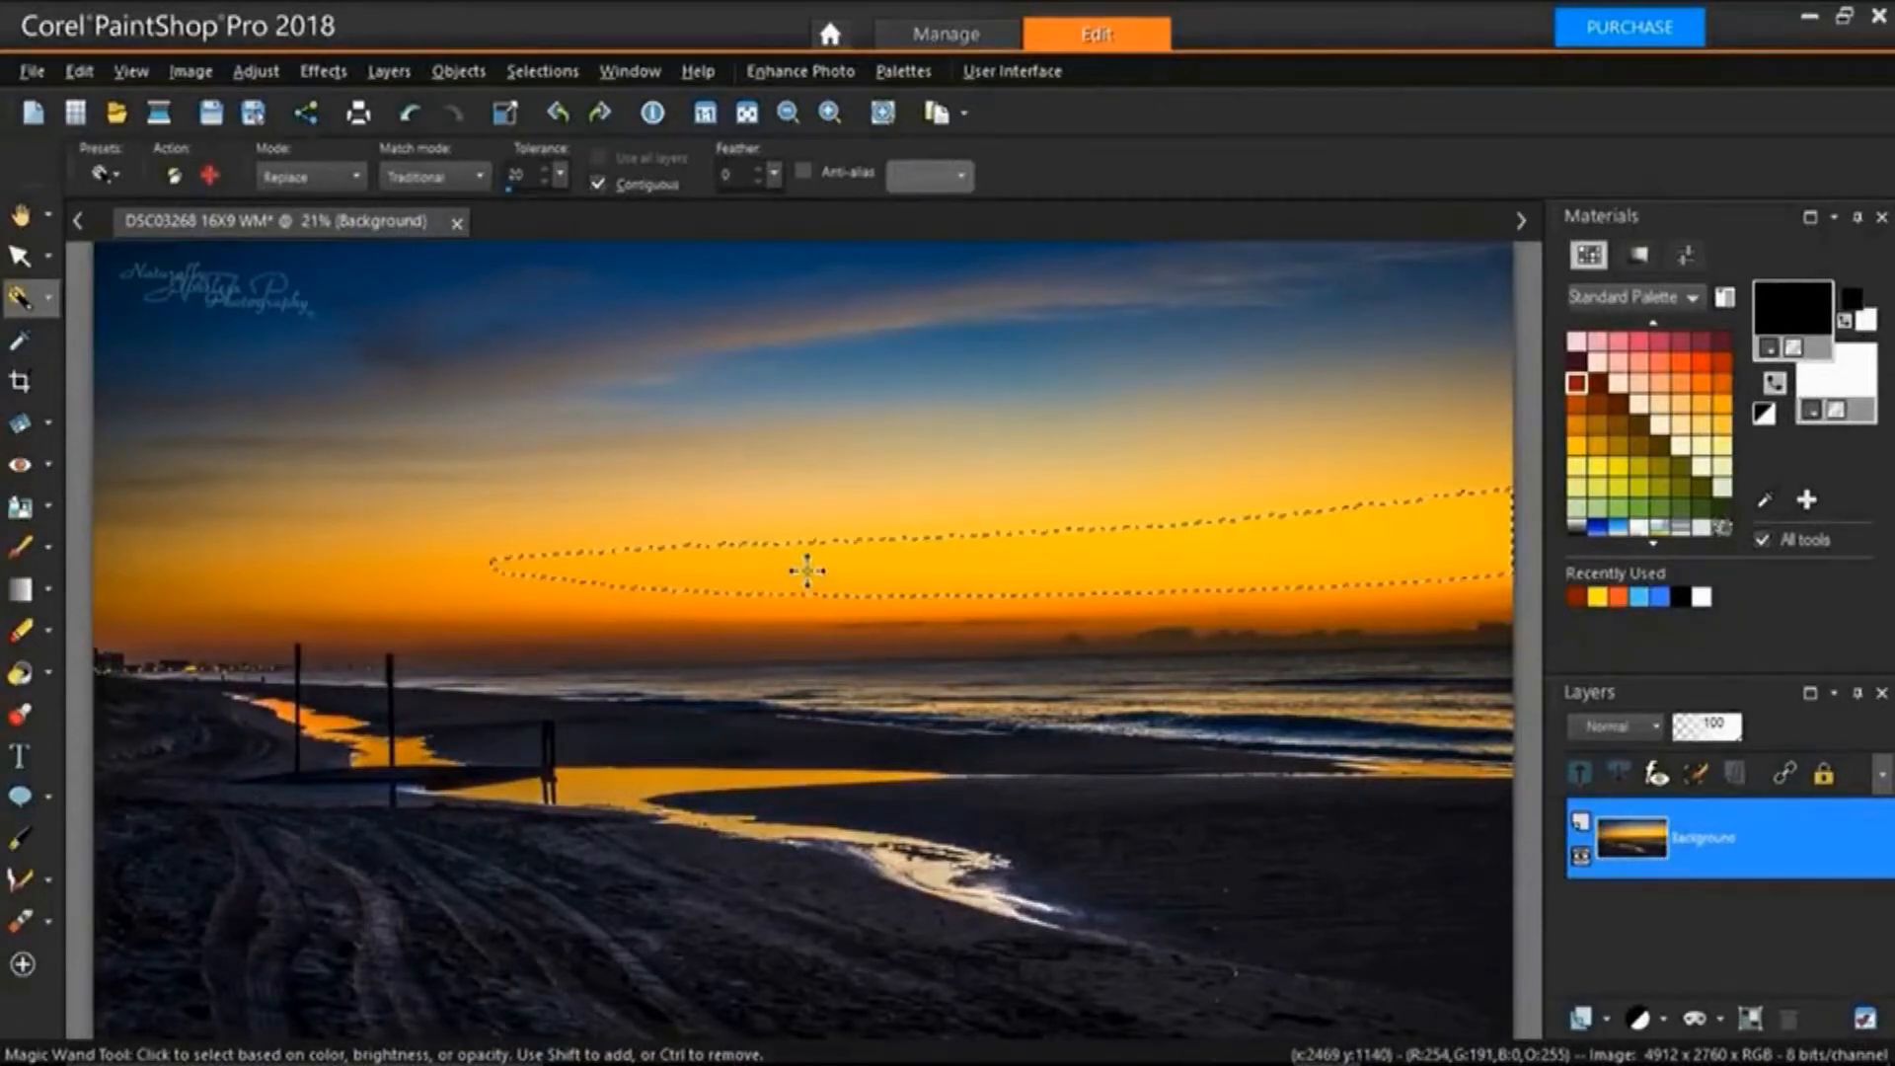
click(829, 505)
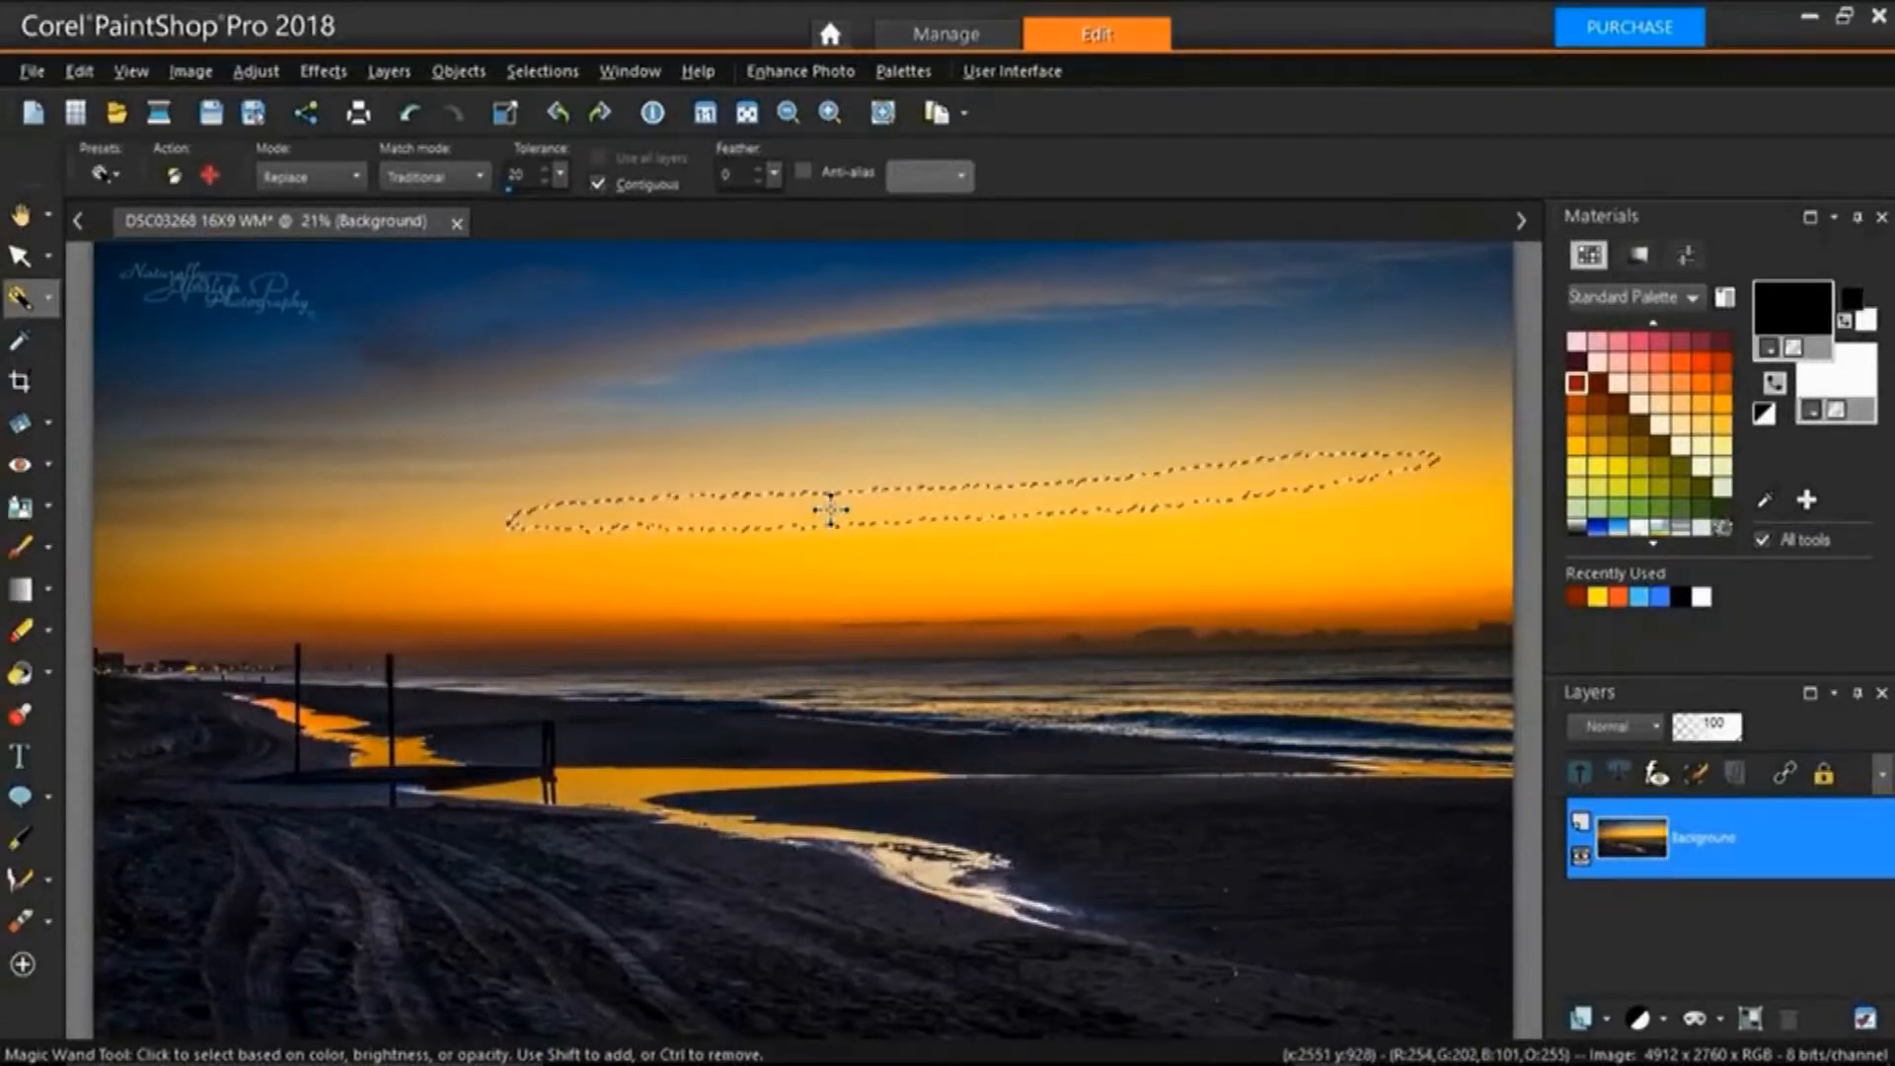
click(672, 565)
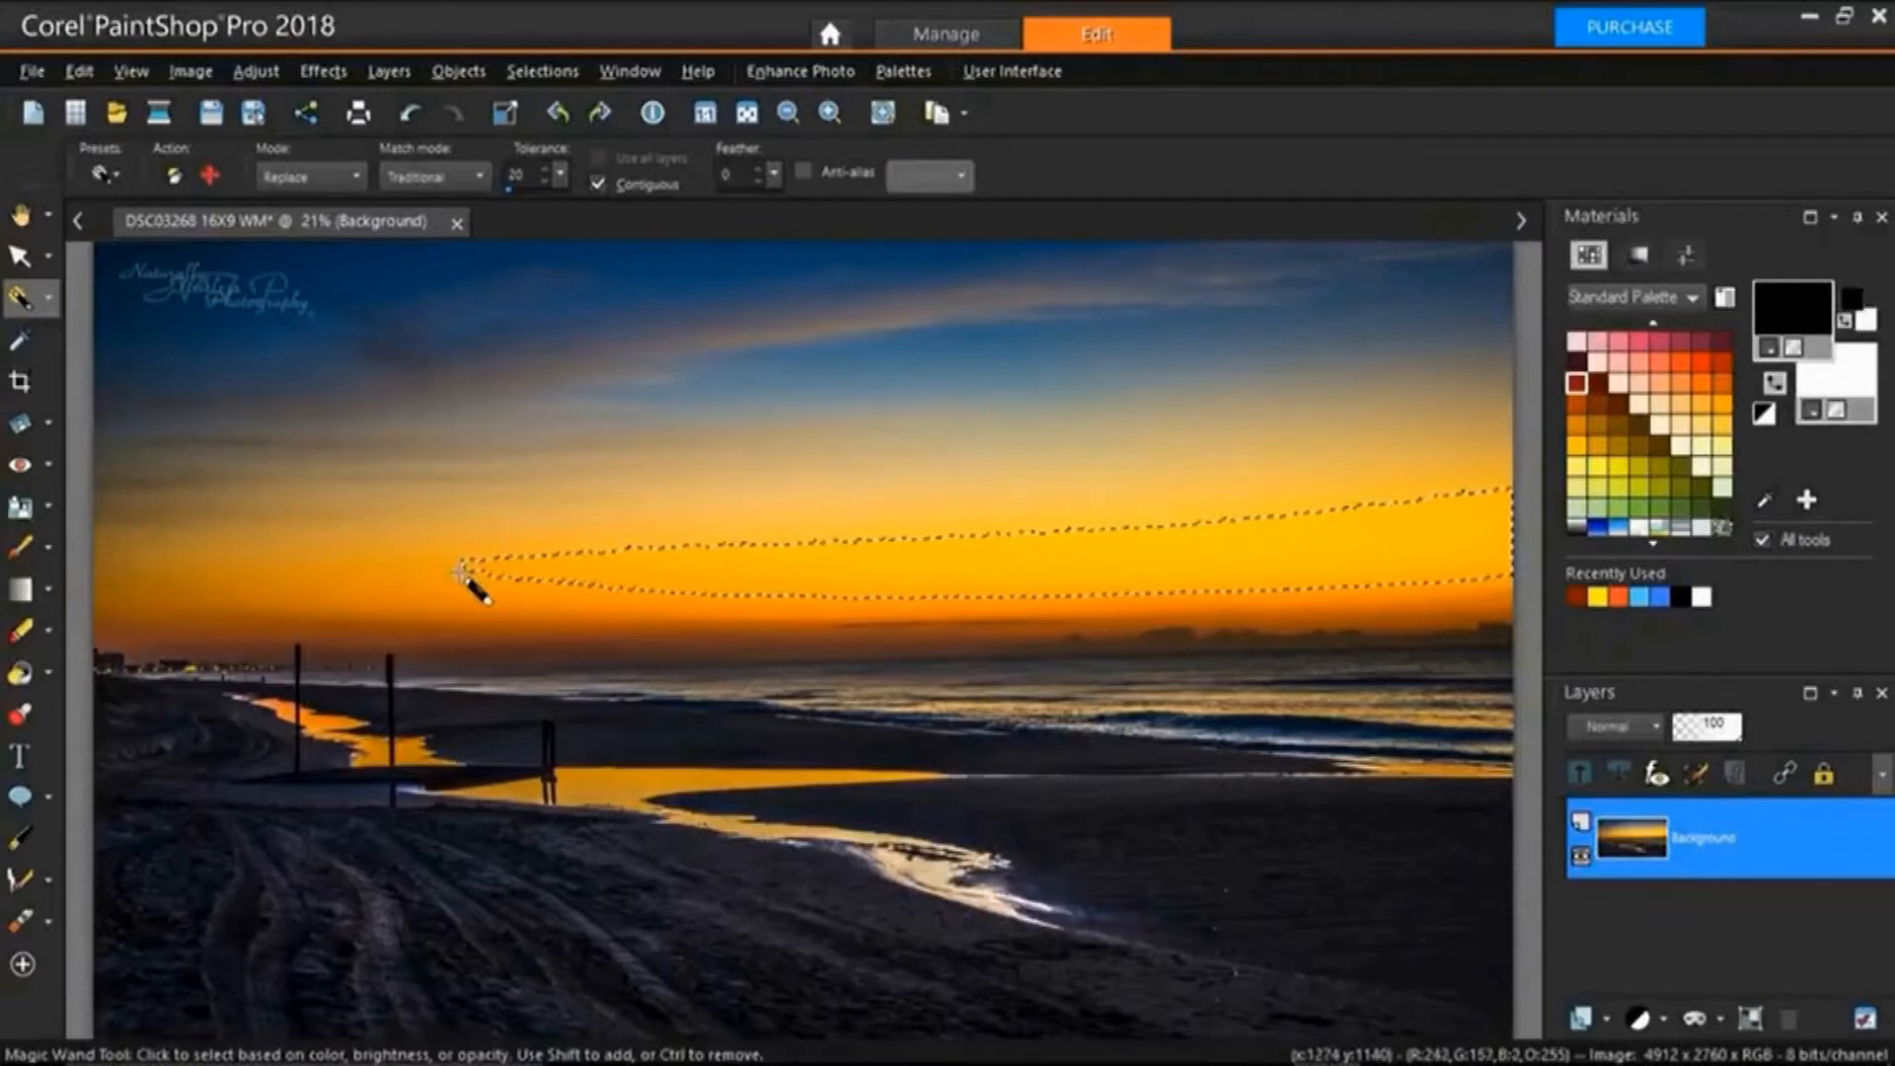
Sample the deeper orange sky low above the horizon with the Traditional match mode, and clear the selection.
click(426, 583)
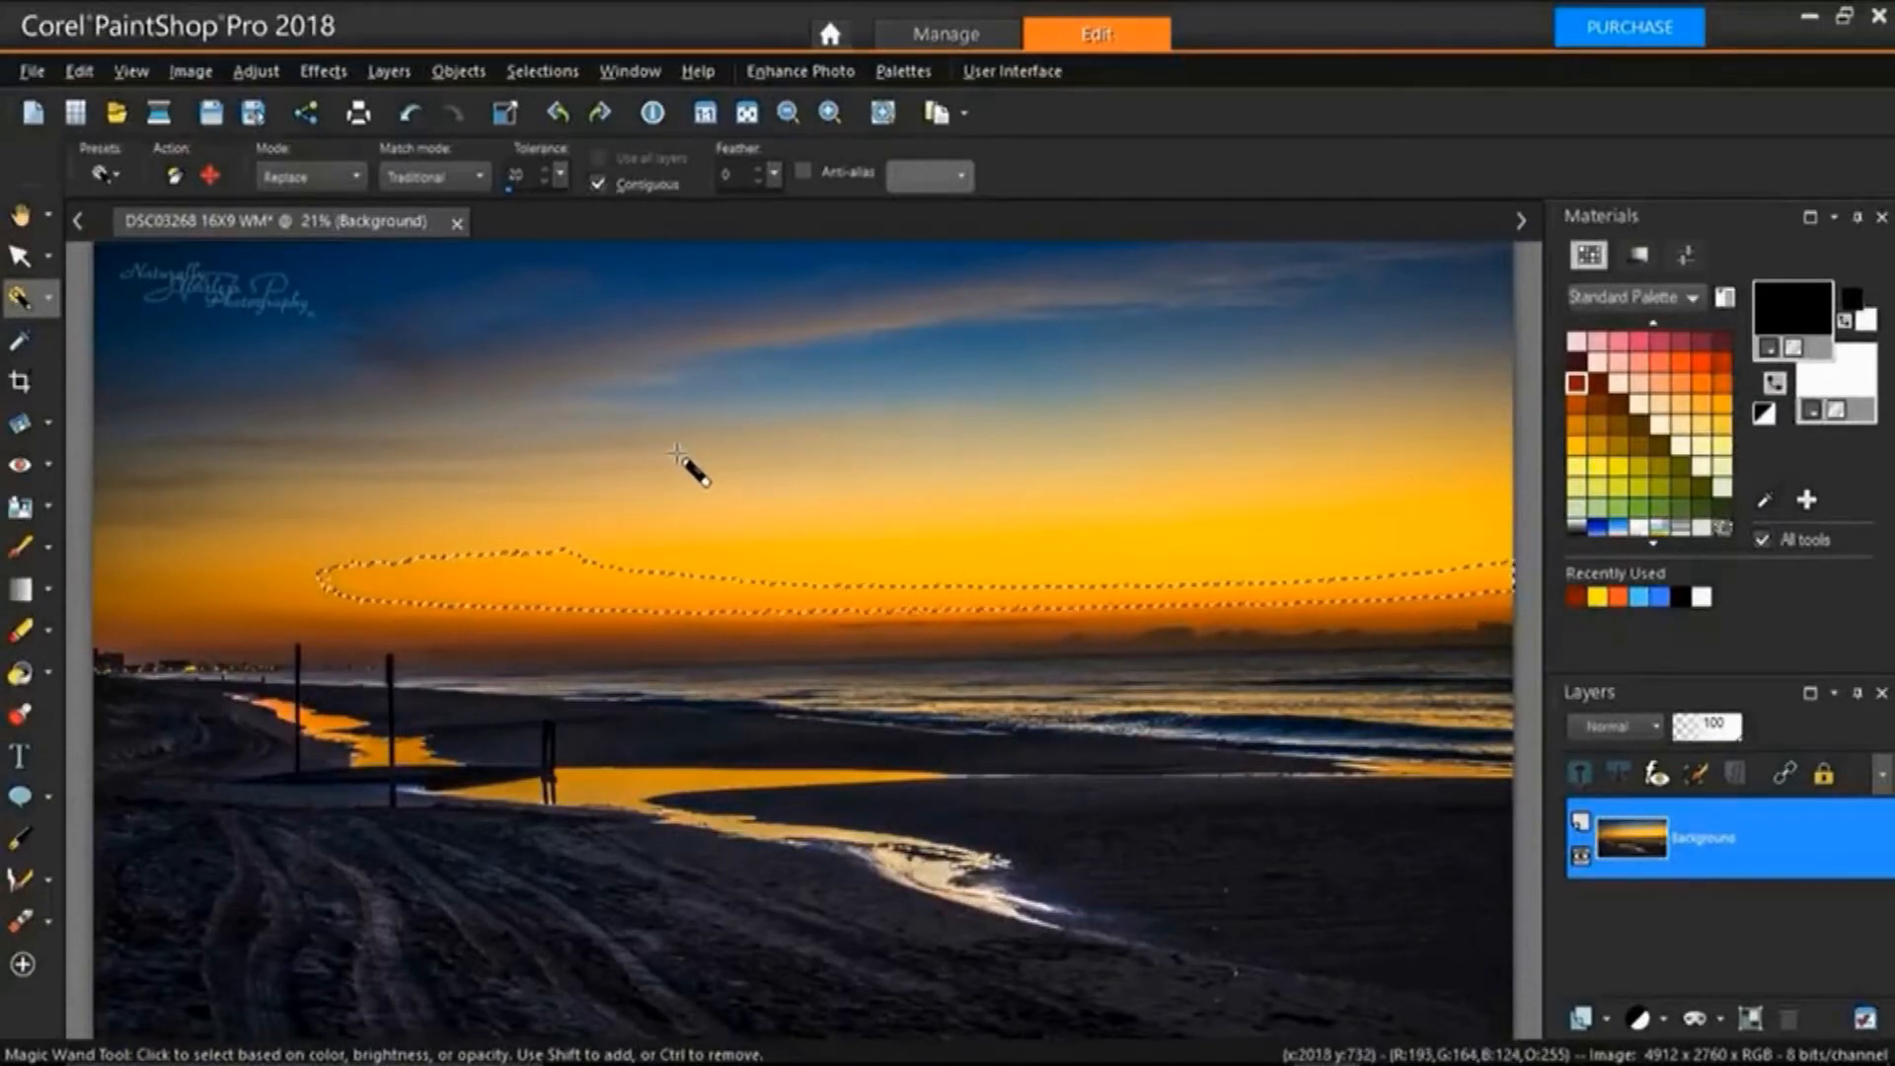
key(ctrl+d)
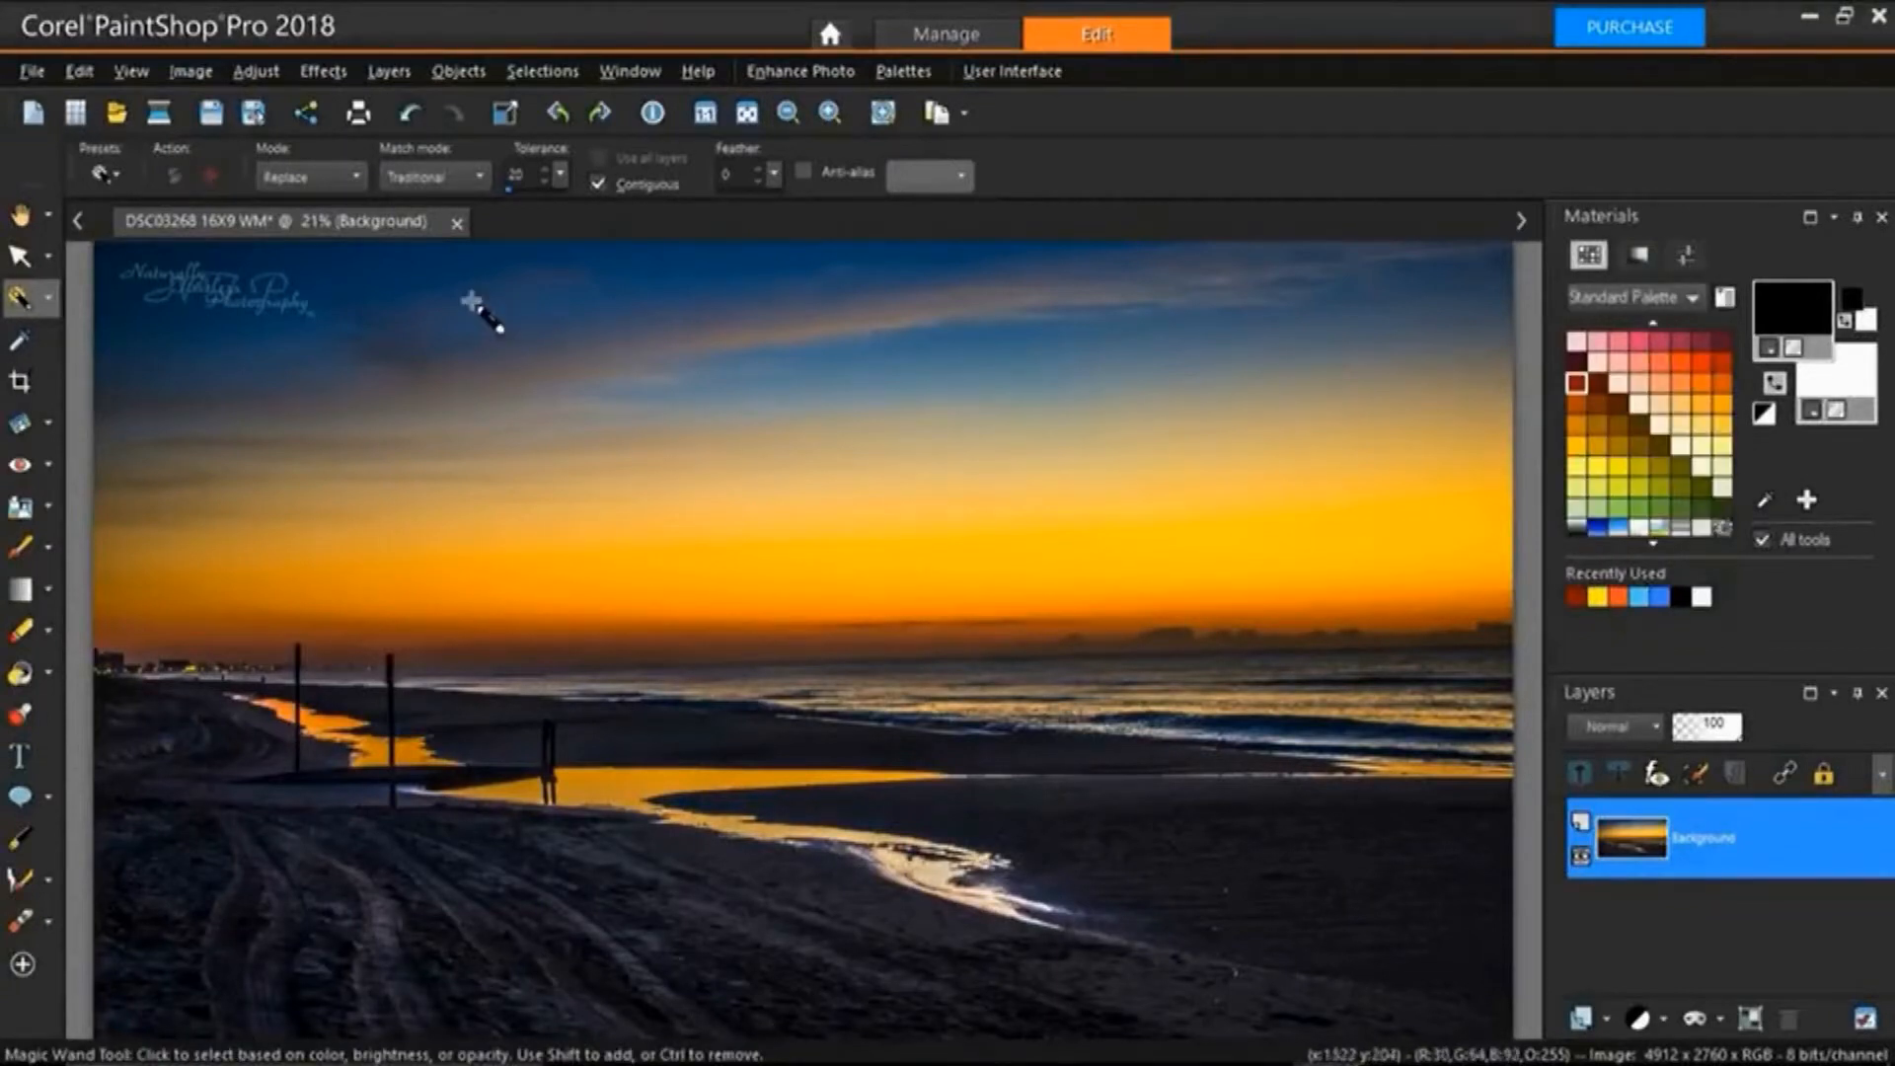
Set the match mode to All Opaque, select the whole photo by sampling the orange sky, and clear the selection.
click(483, 177)
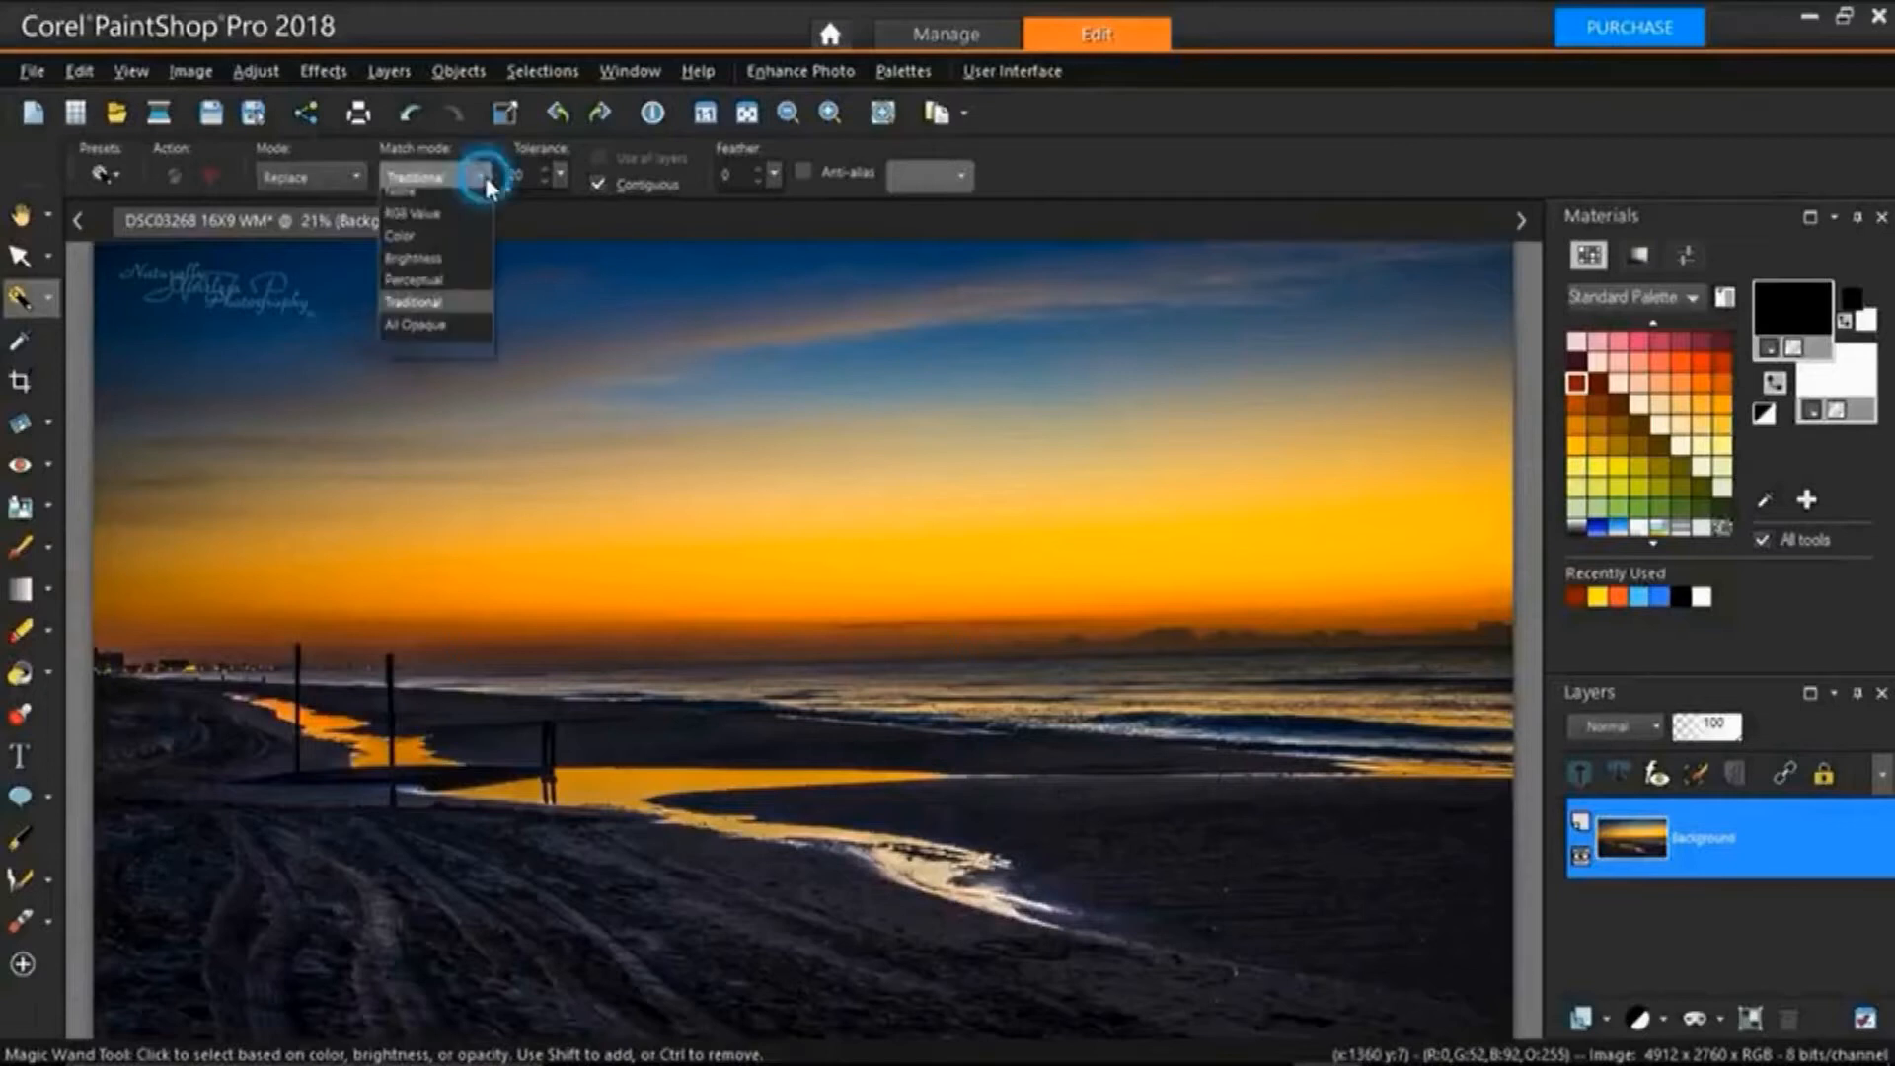
click(468, 333)
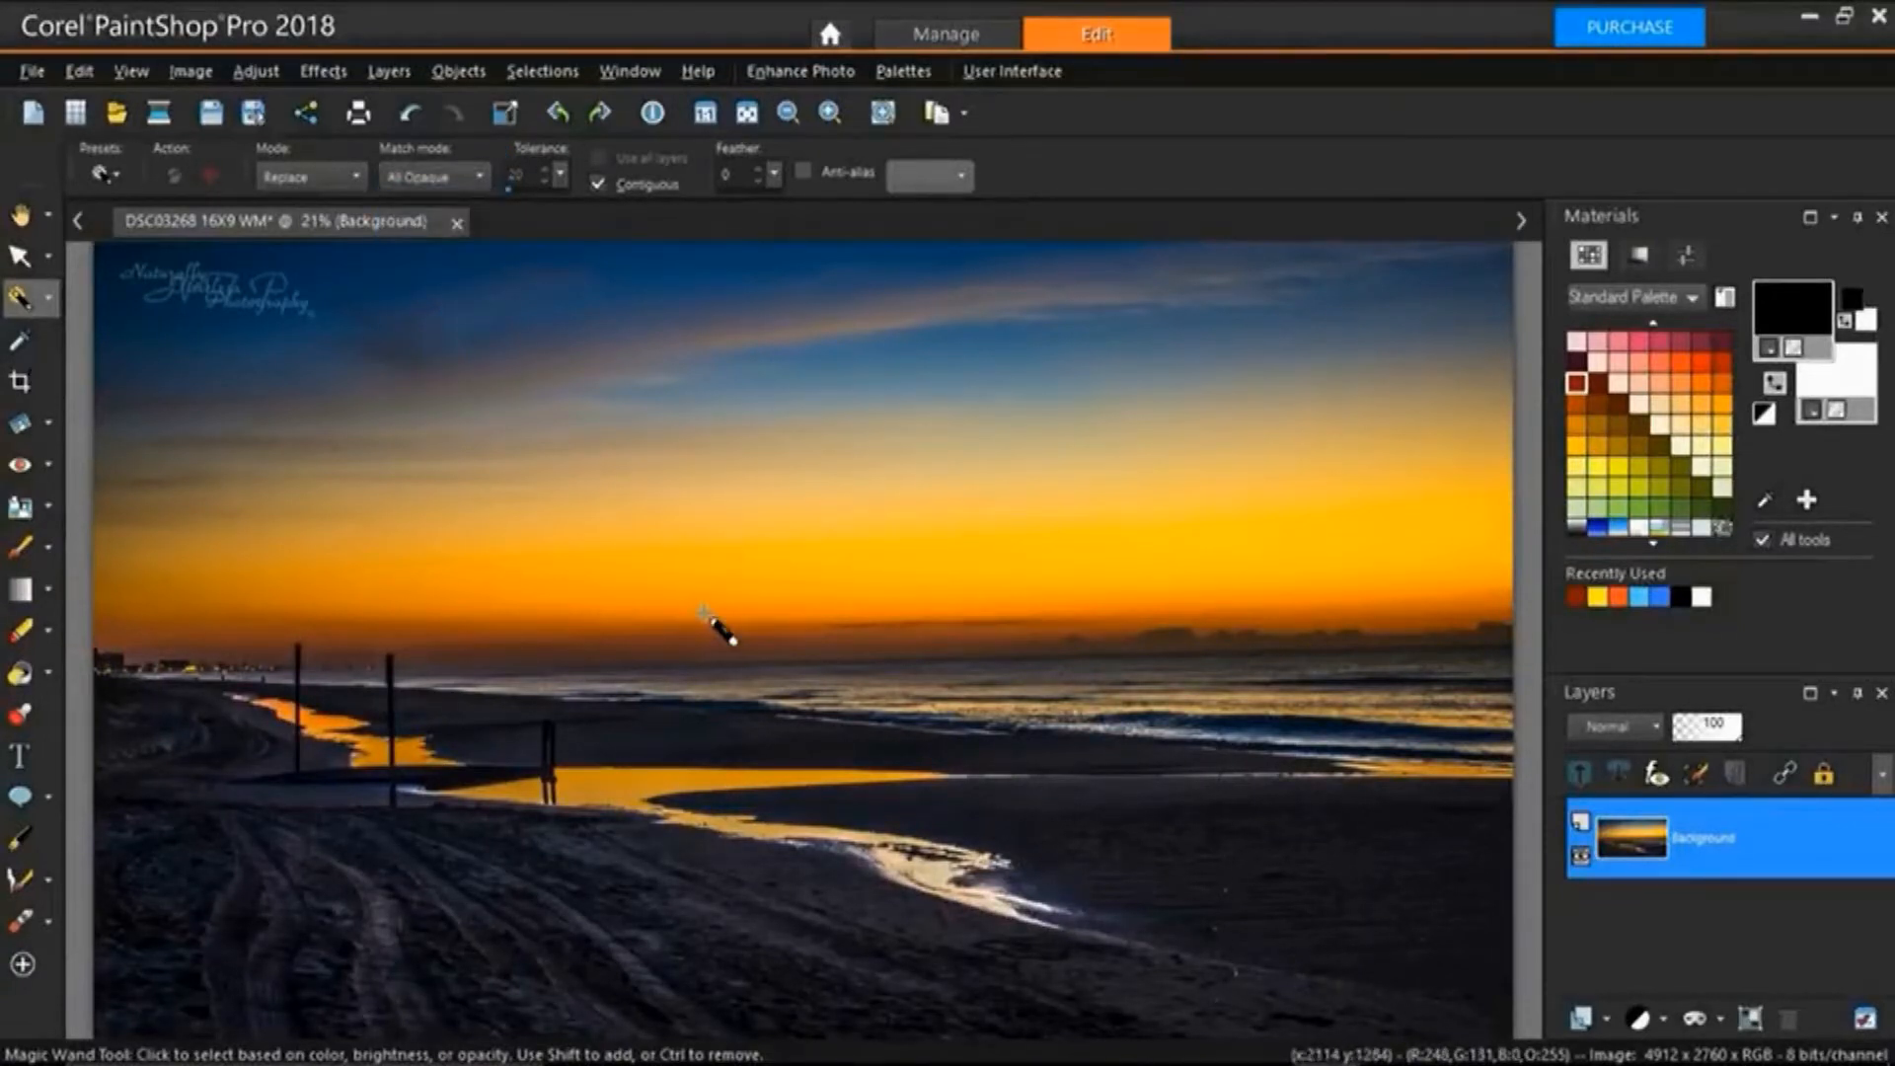
click(743, 561)
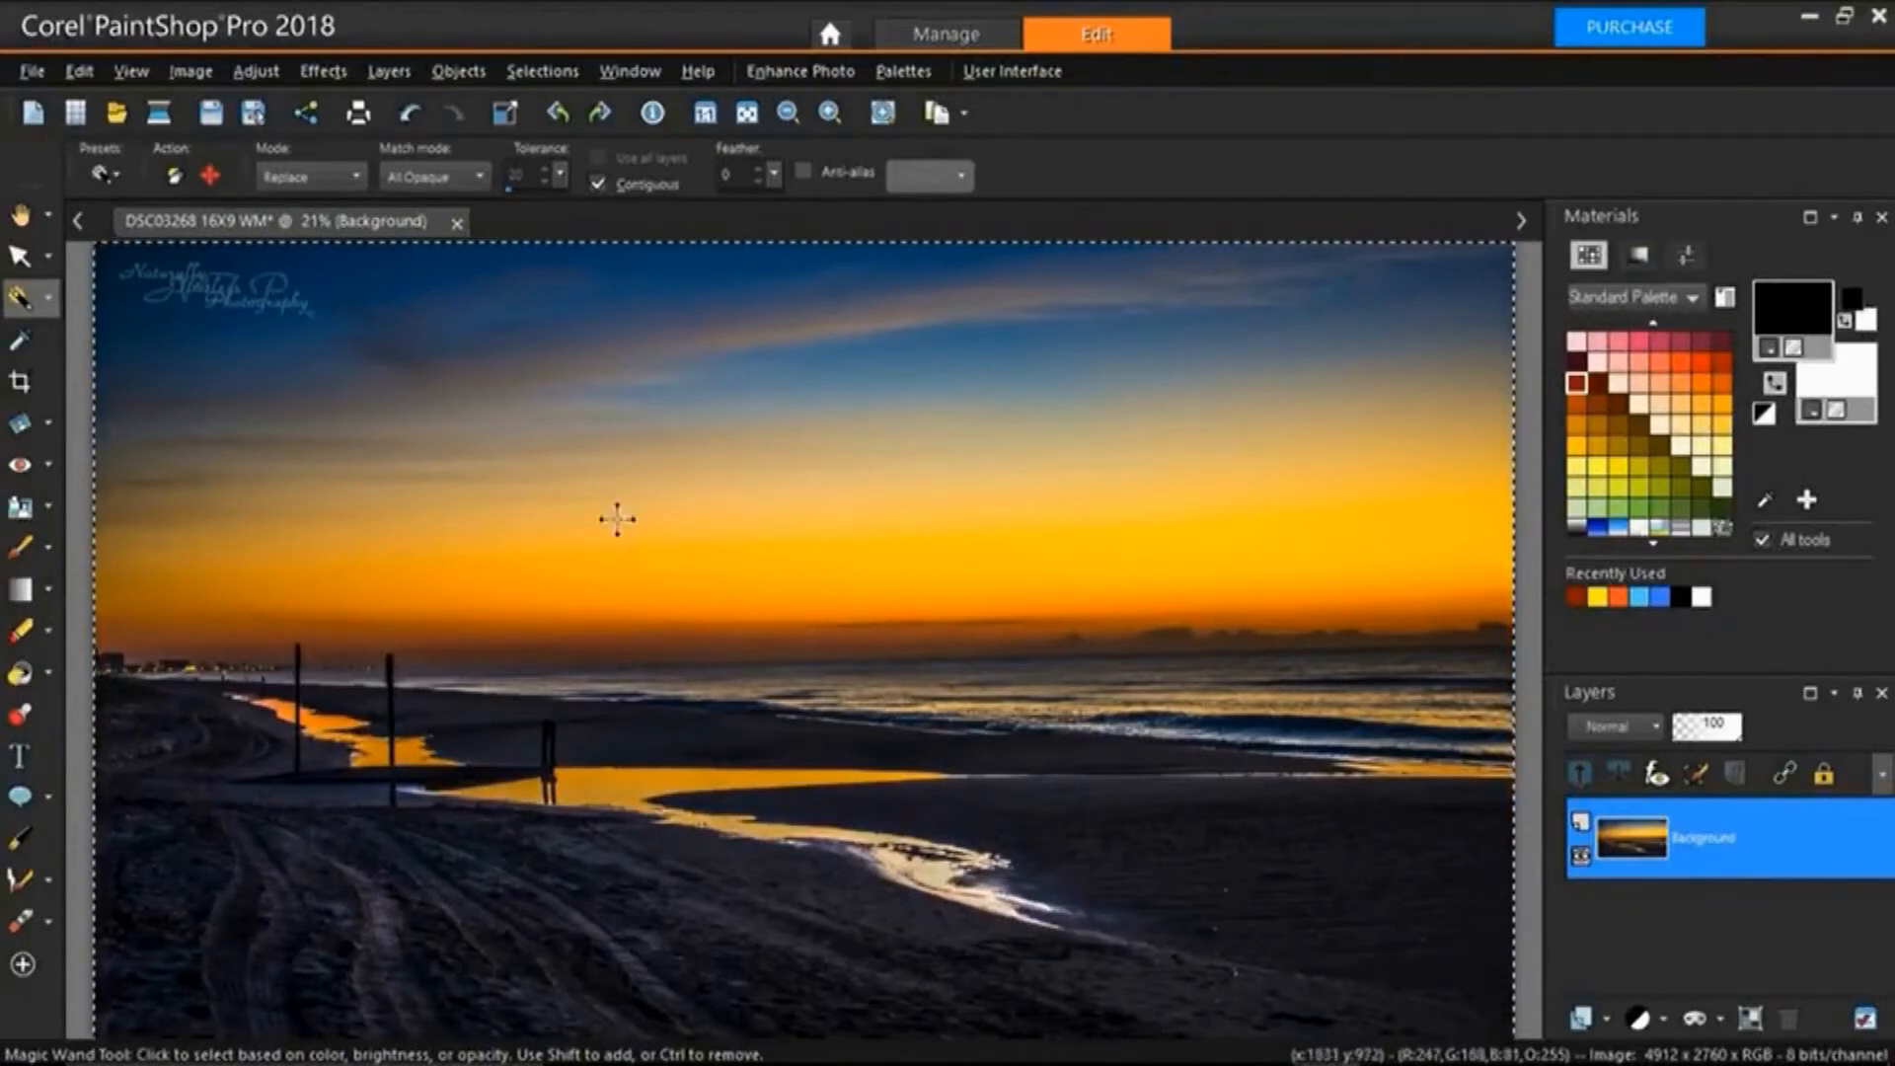
click(480, 176)
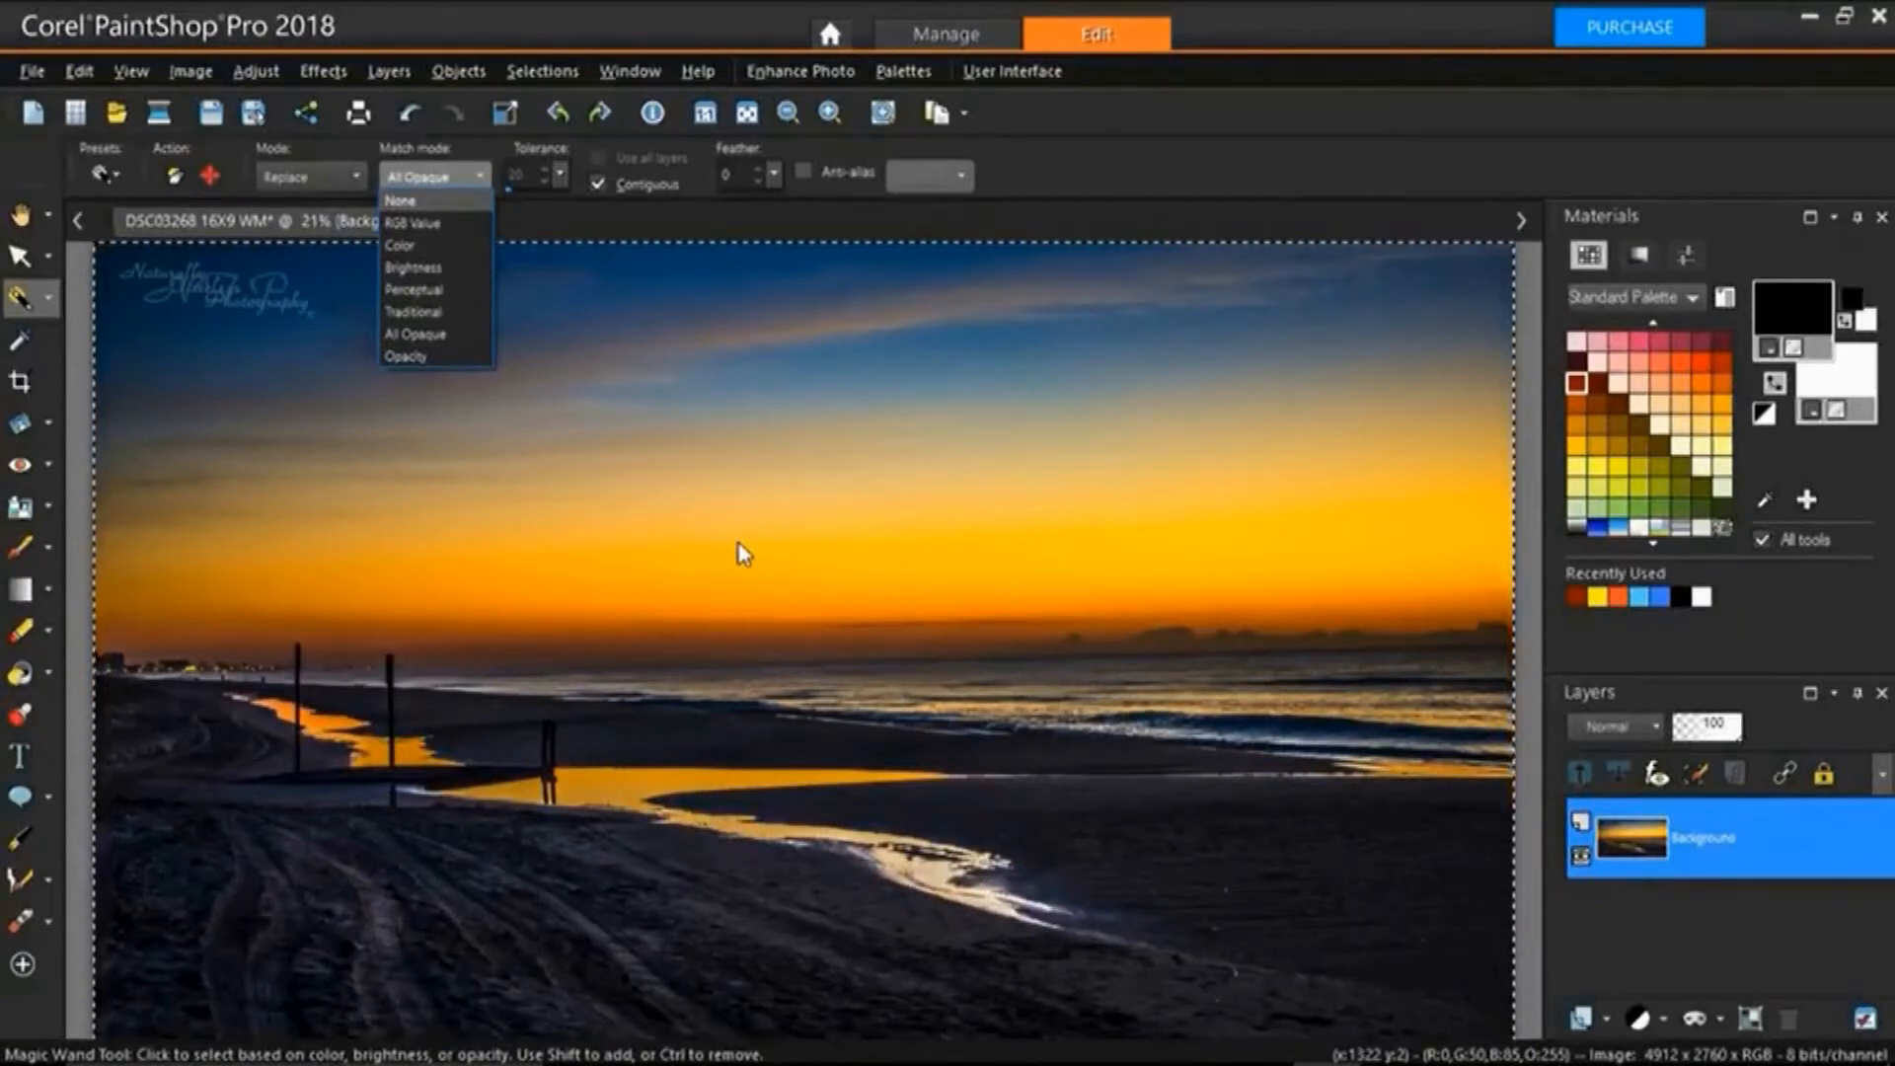
click(738, 541)
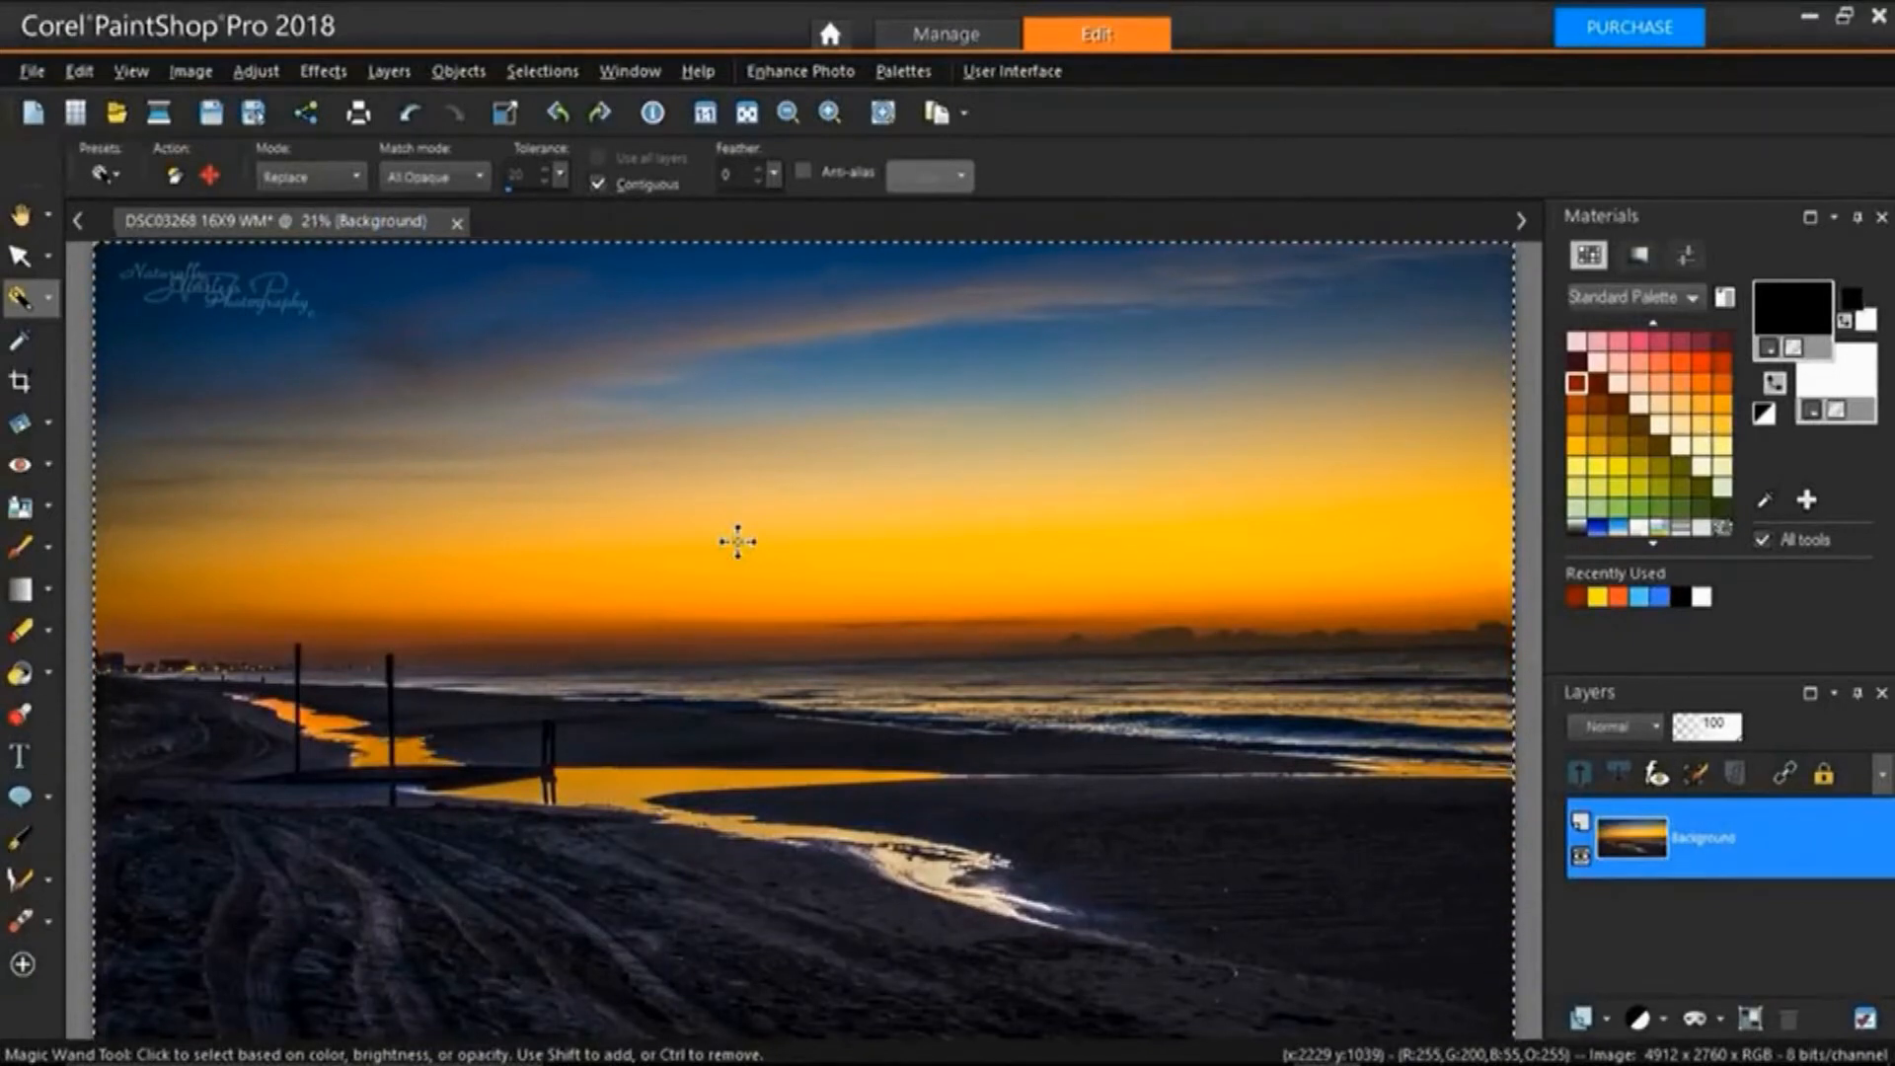
key(ctrl+d)
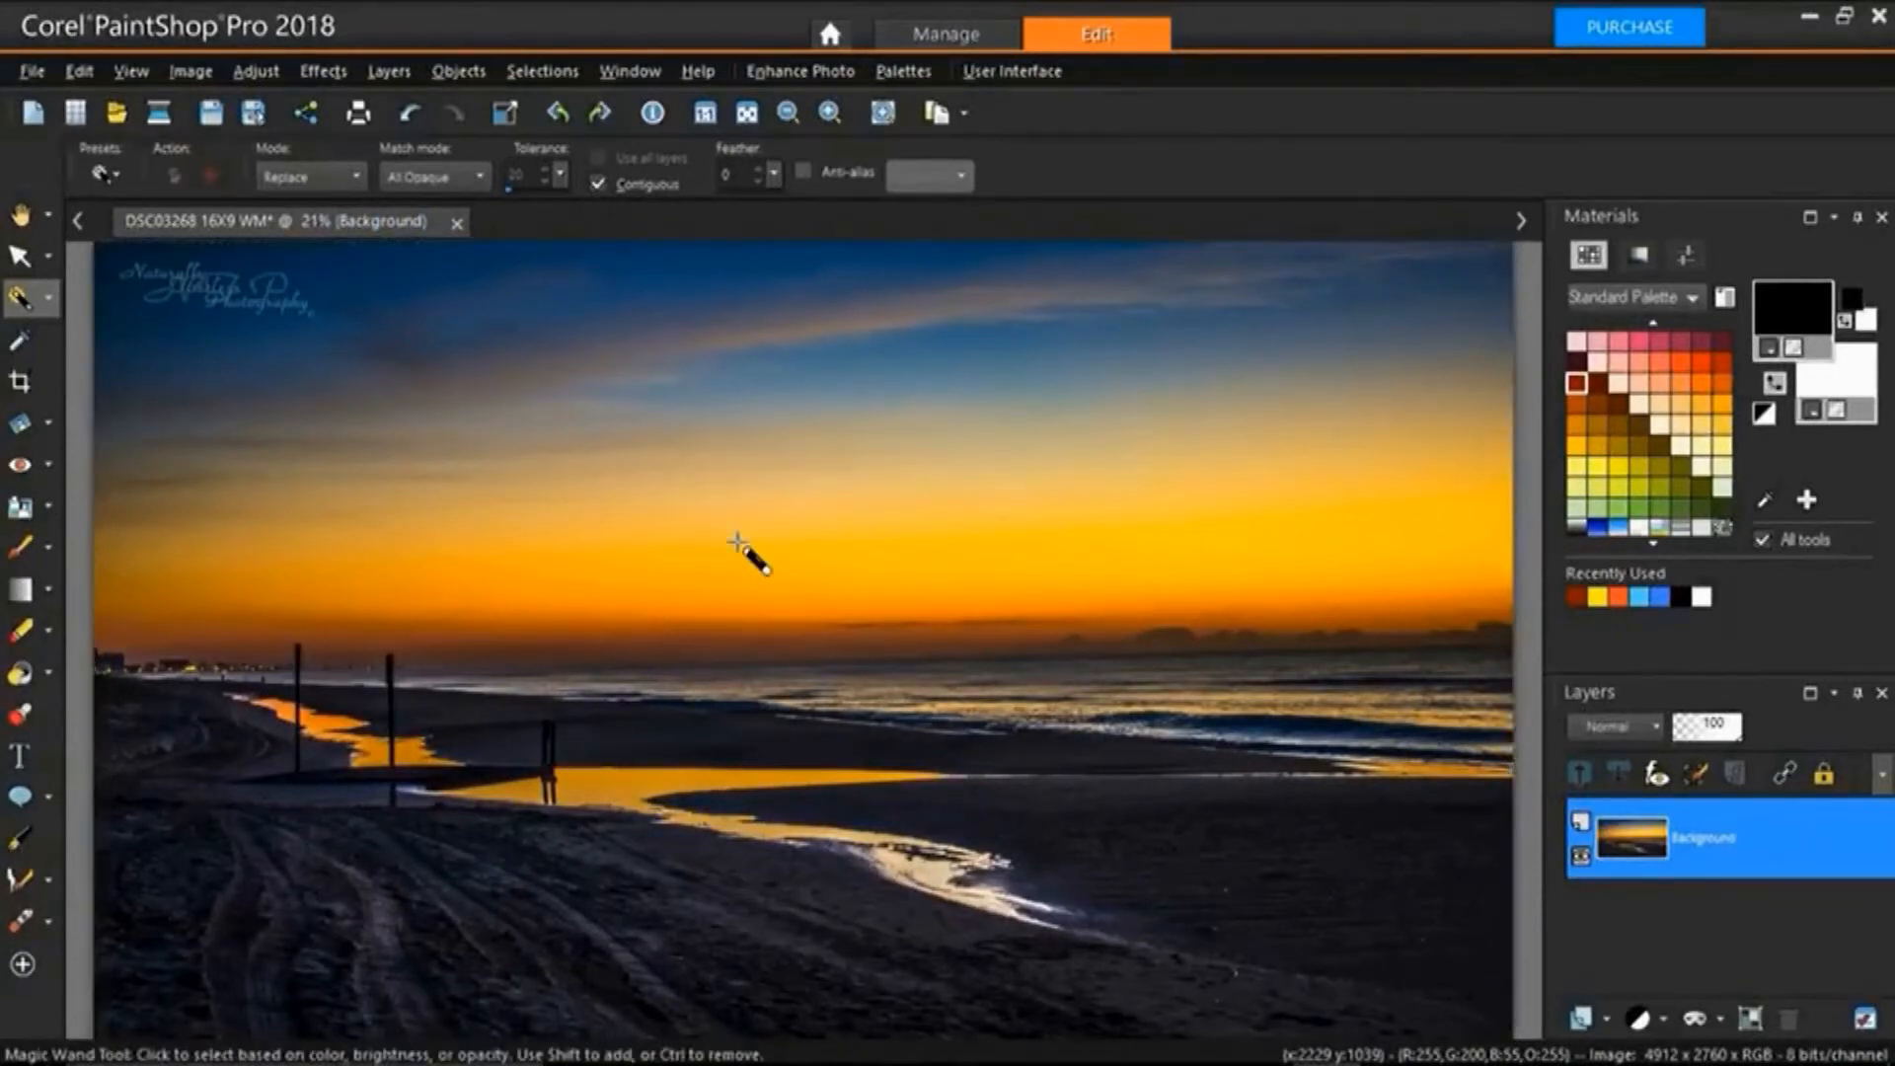
Set the match mode to Opacity and sample the sky, the bright stream, the dark sand and the surf, clearing the selections.
click(481, 176)
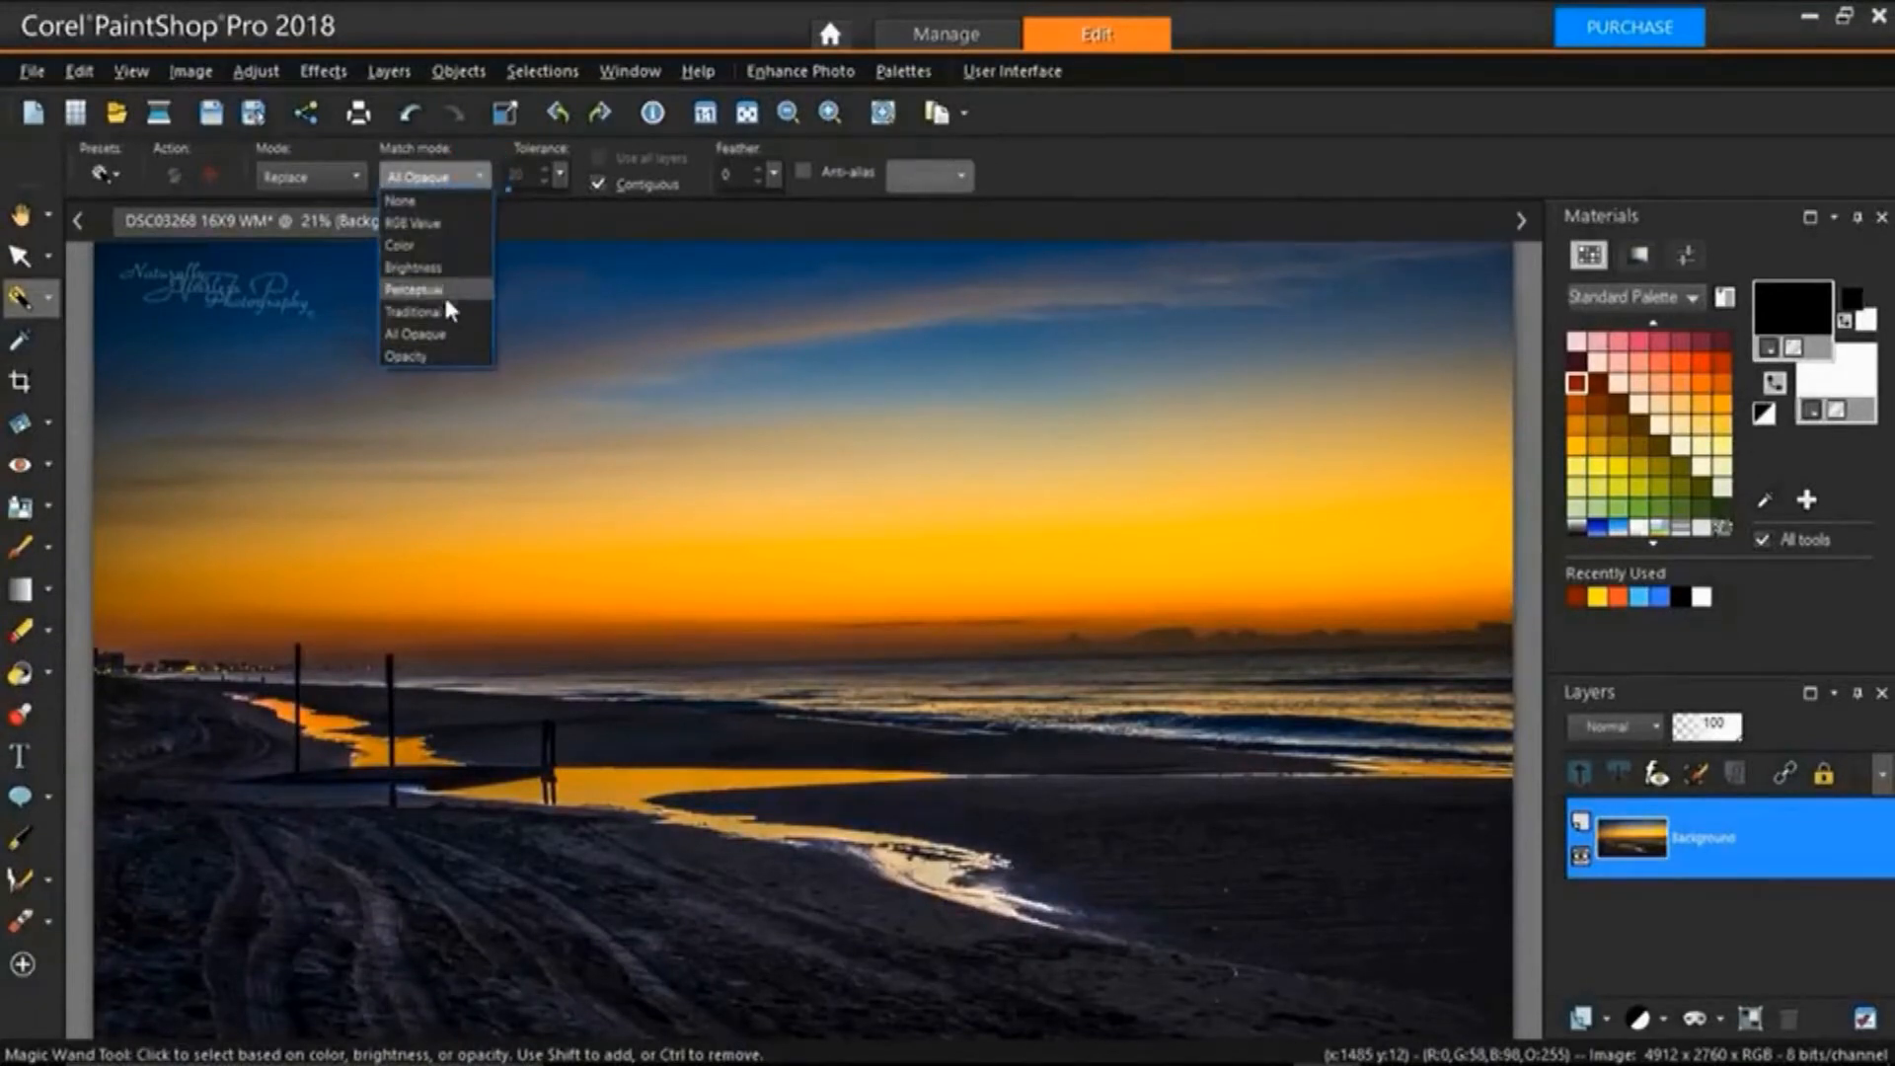
click(458, 353)
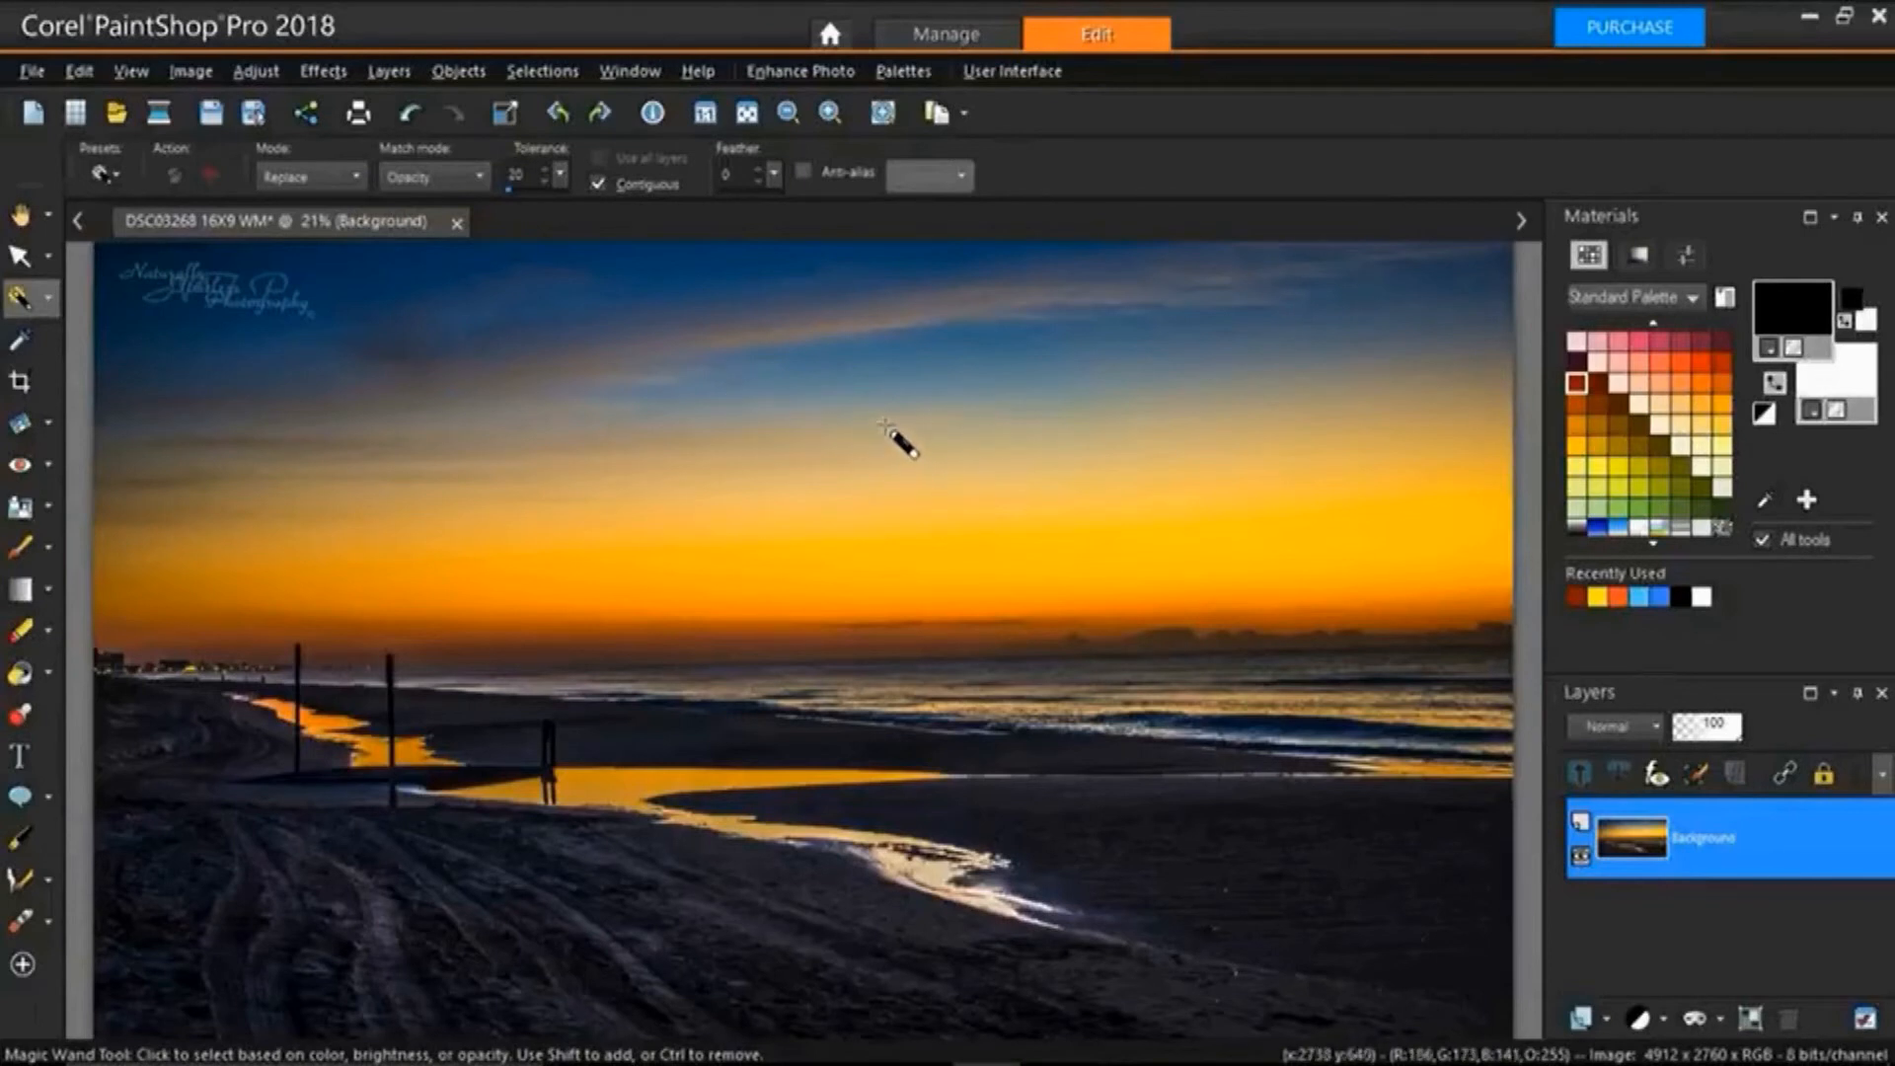
click(889, 376)
key(ctrl+d)
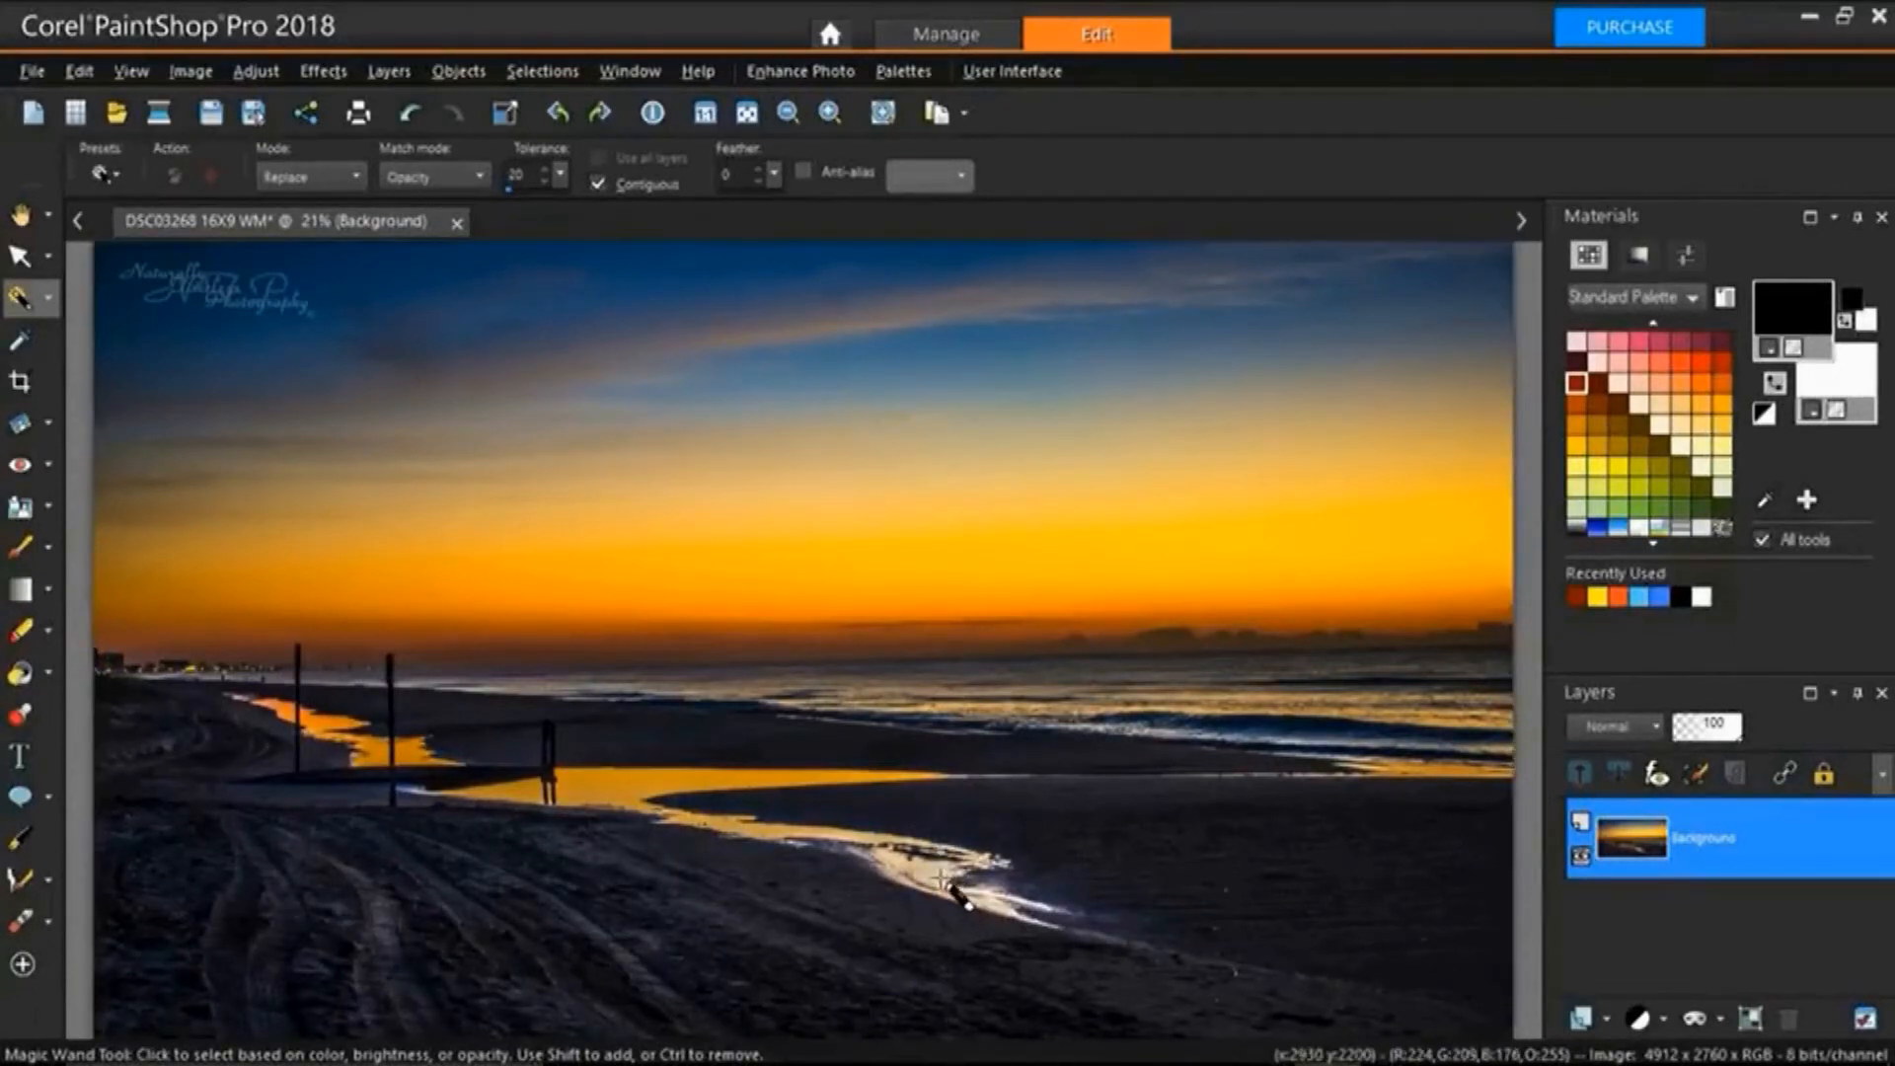
click(939, 877)
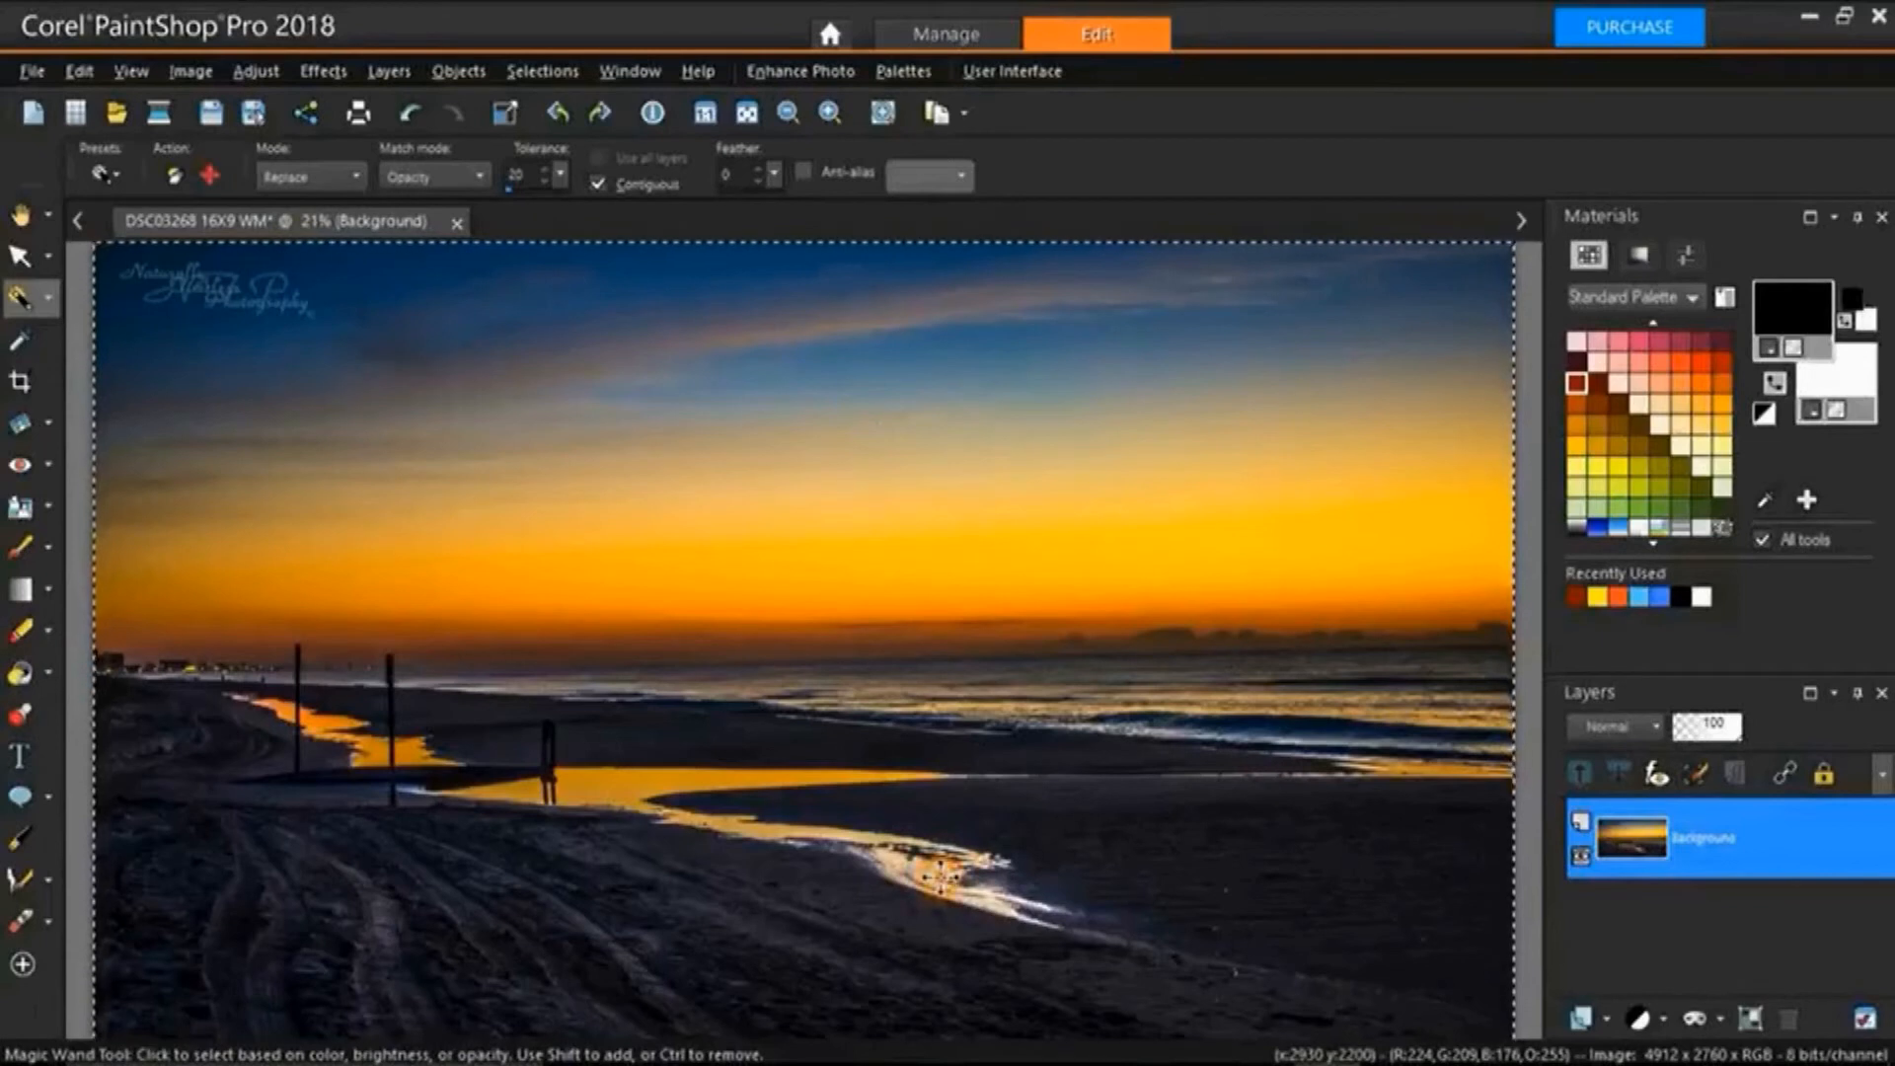
key(ctrl+d)
click(435, 861)
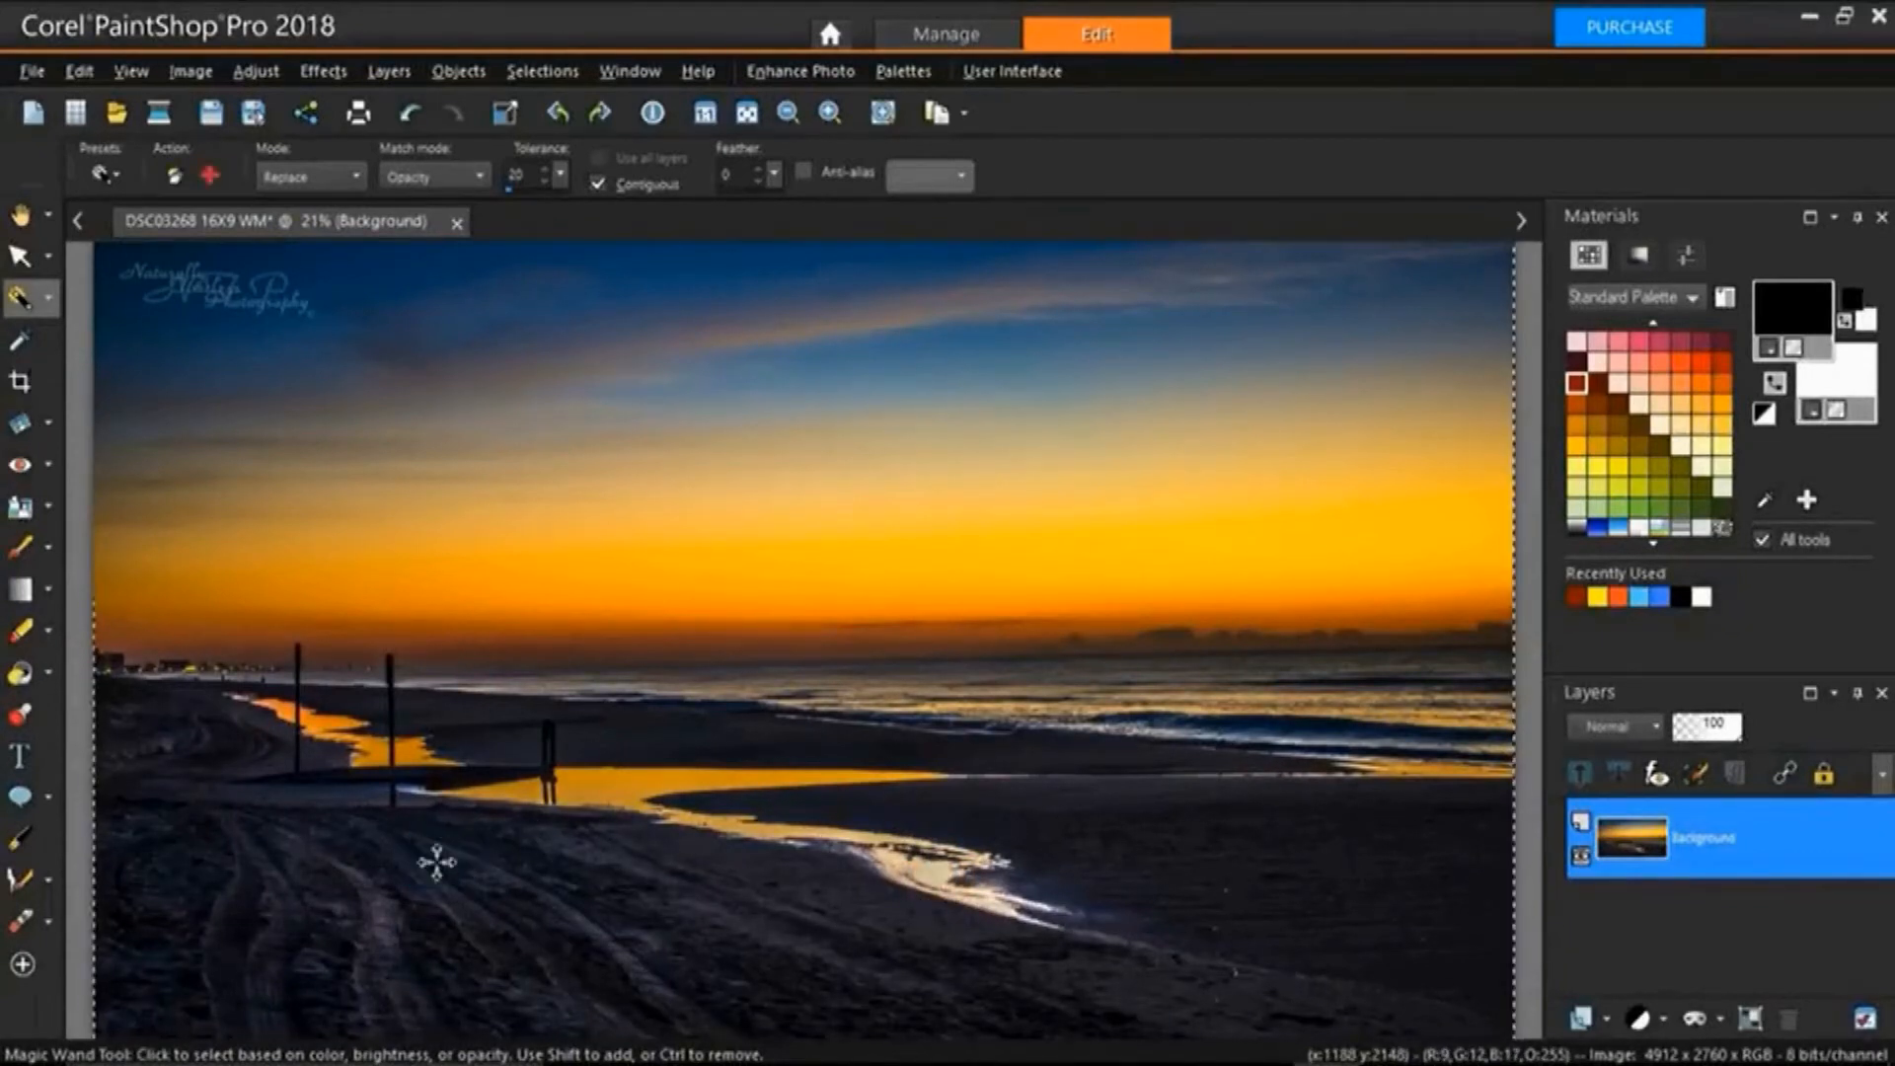
click(834, 718)
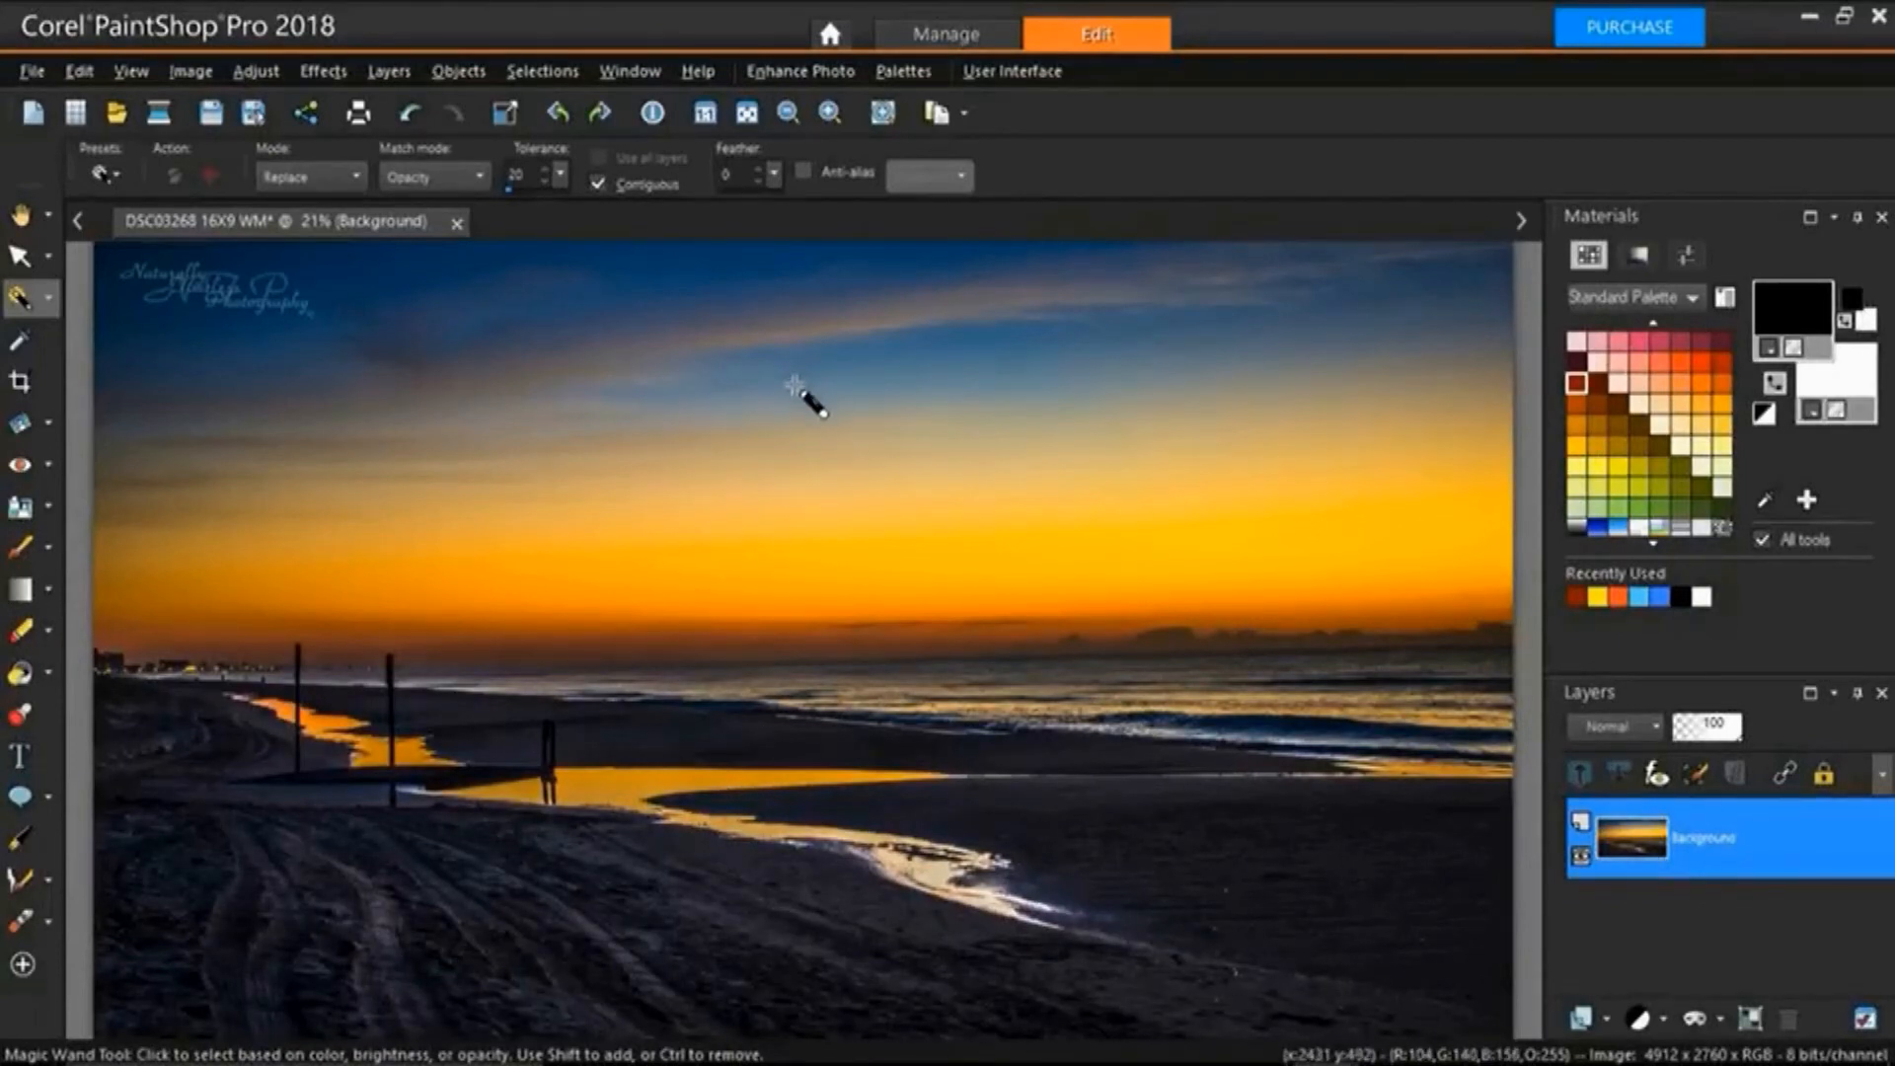
click(479, 178)
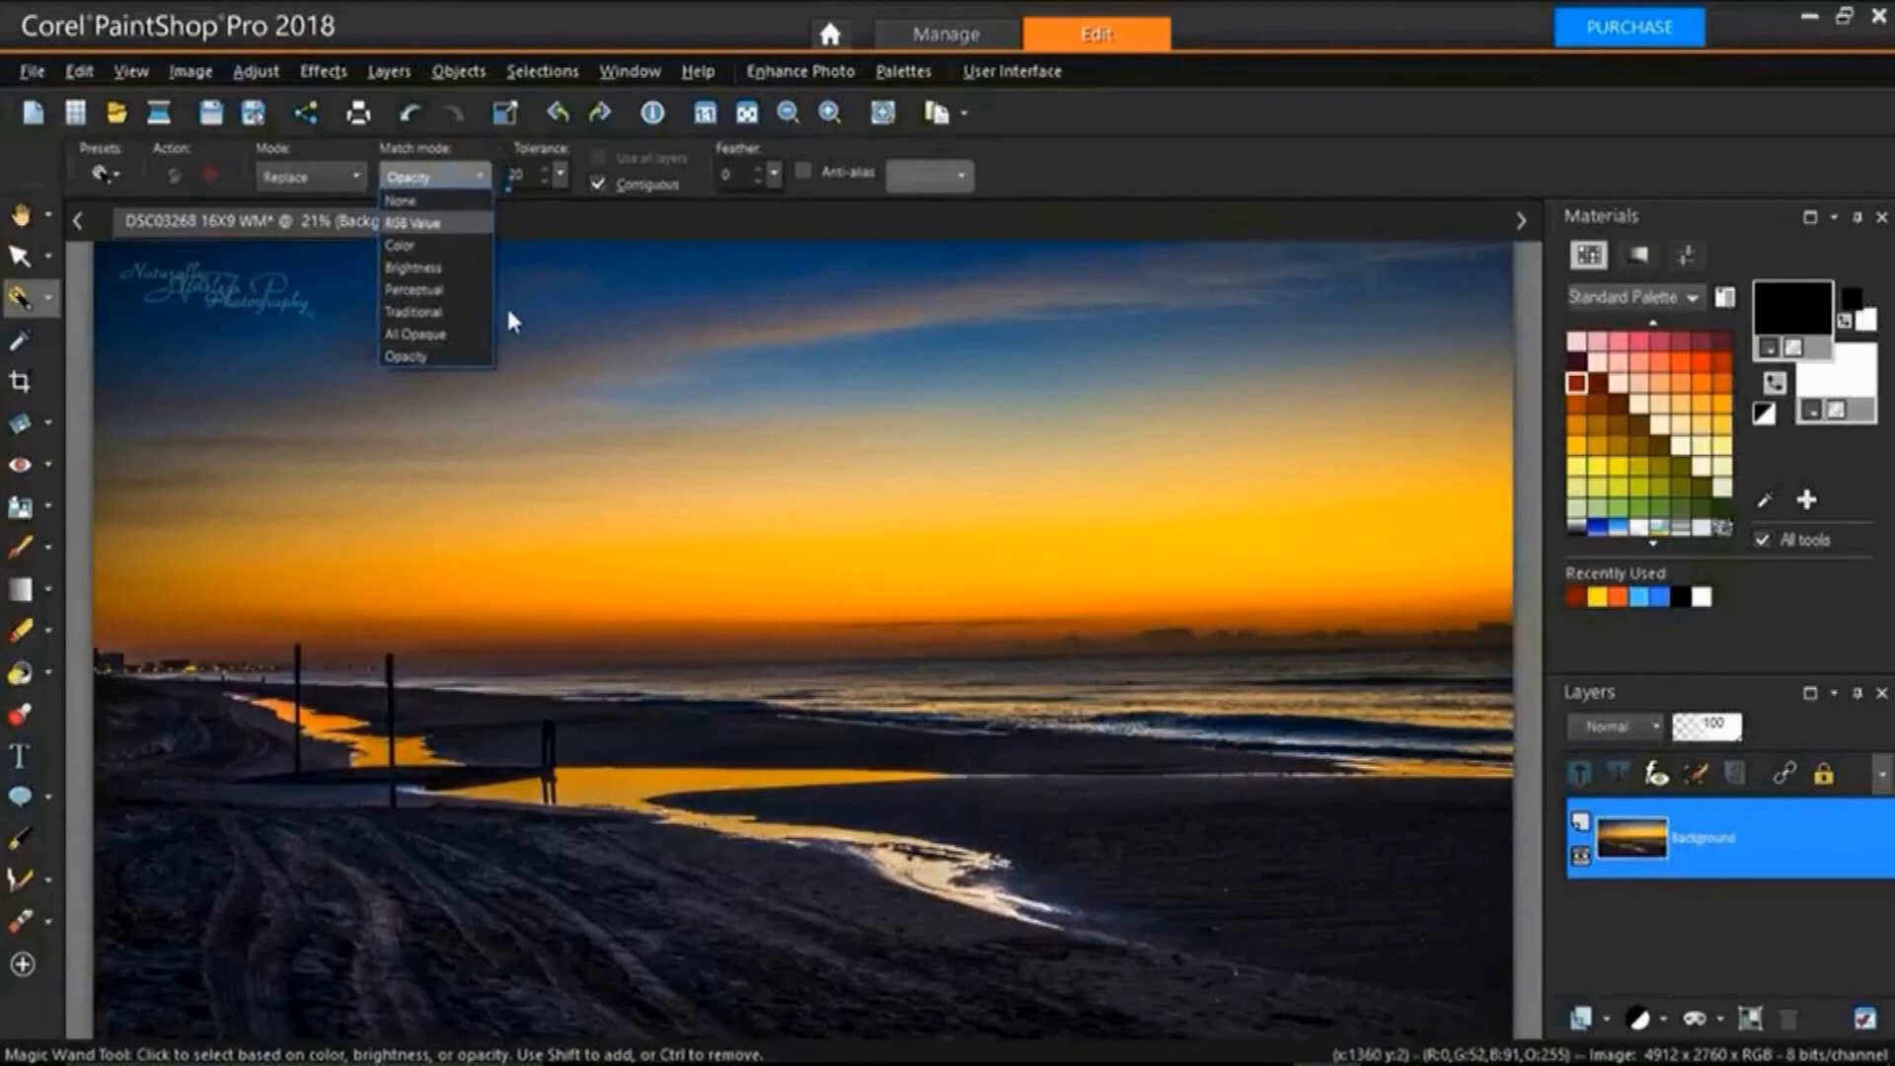
click(494, 373)
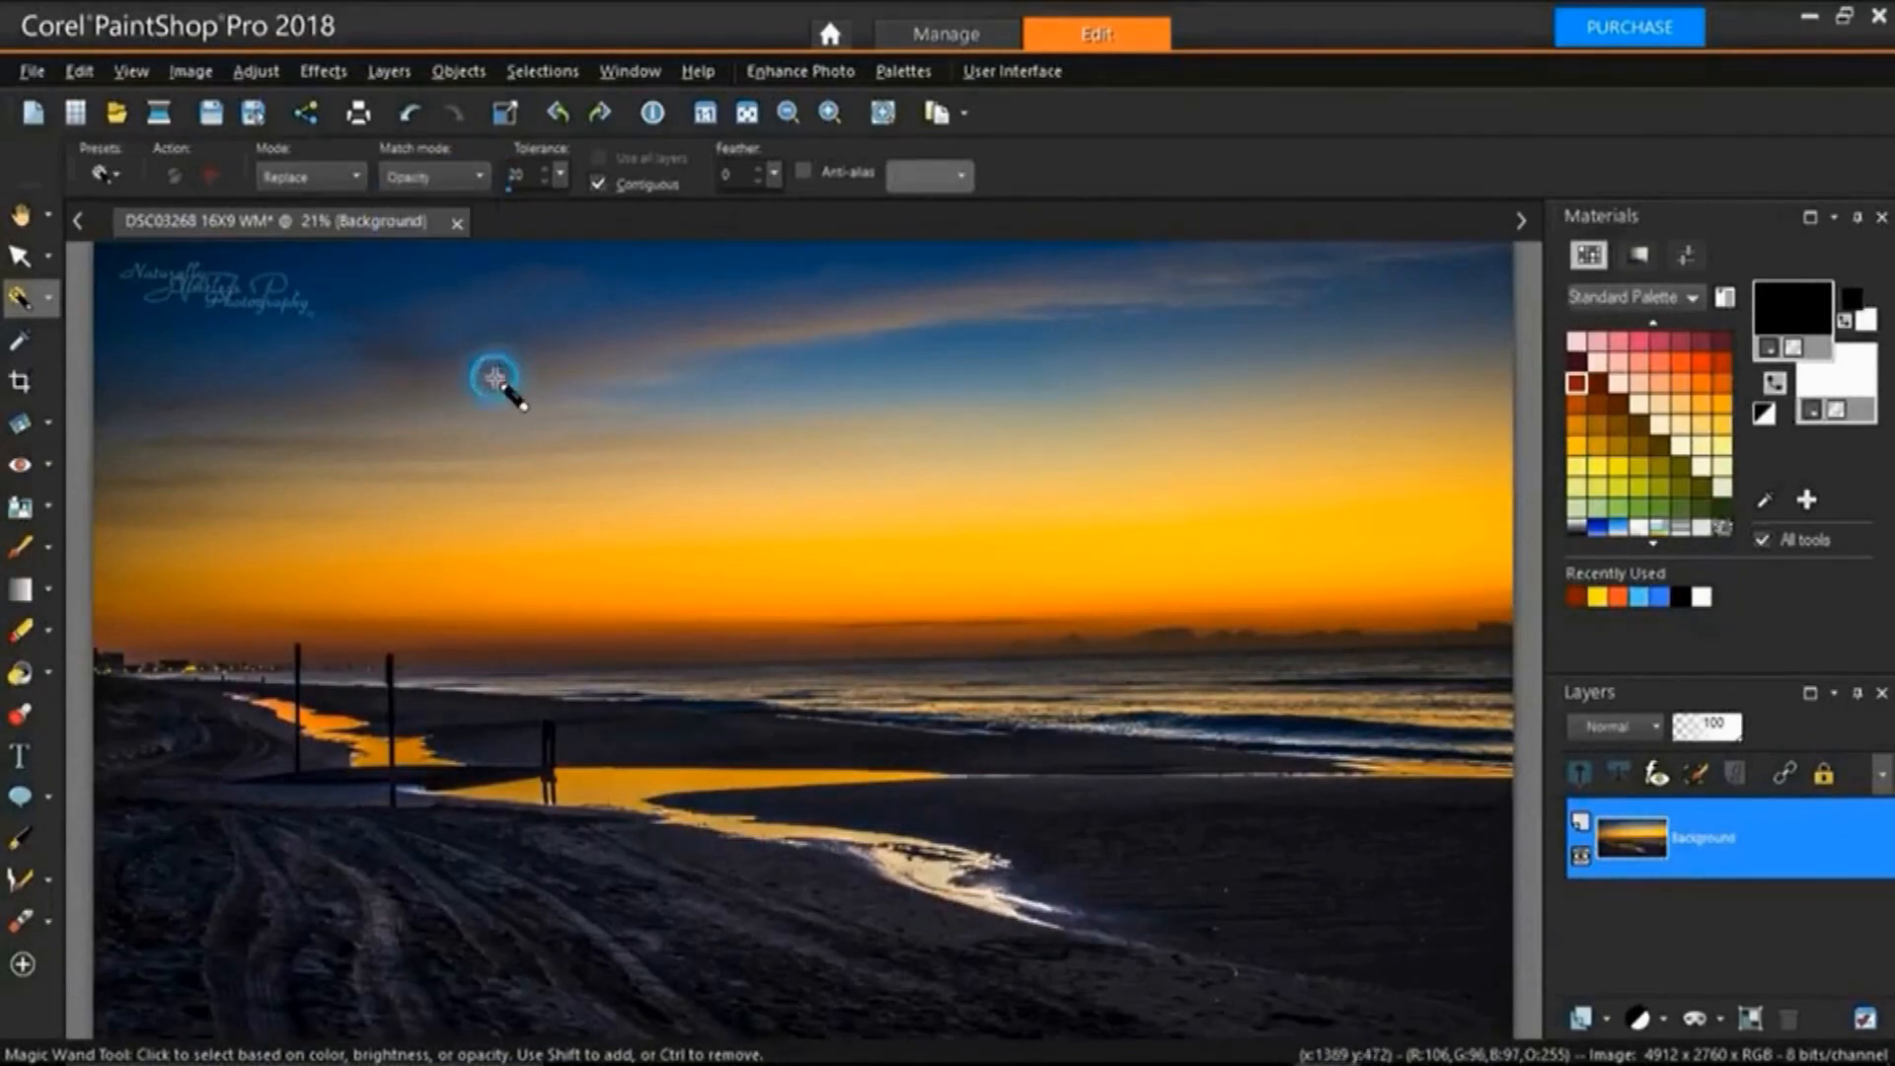
Show the selection tools that are grouped with the Magic Wand.
click(46, 296)
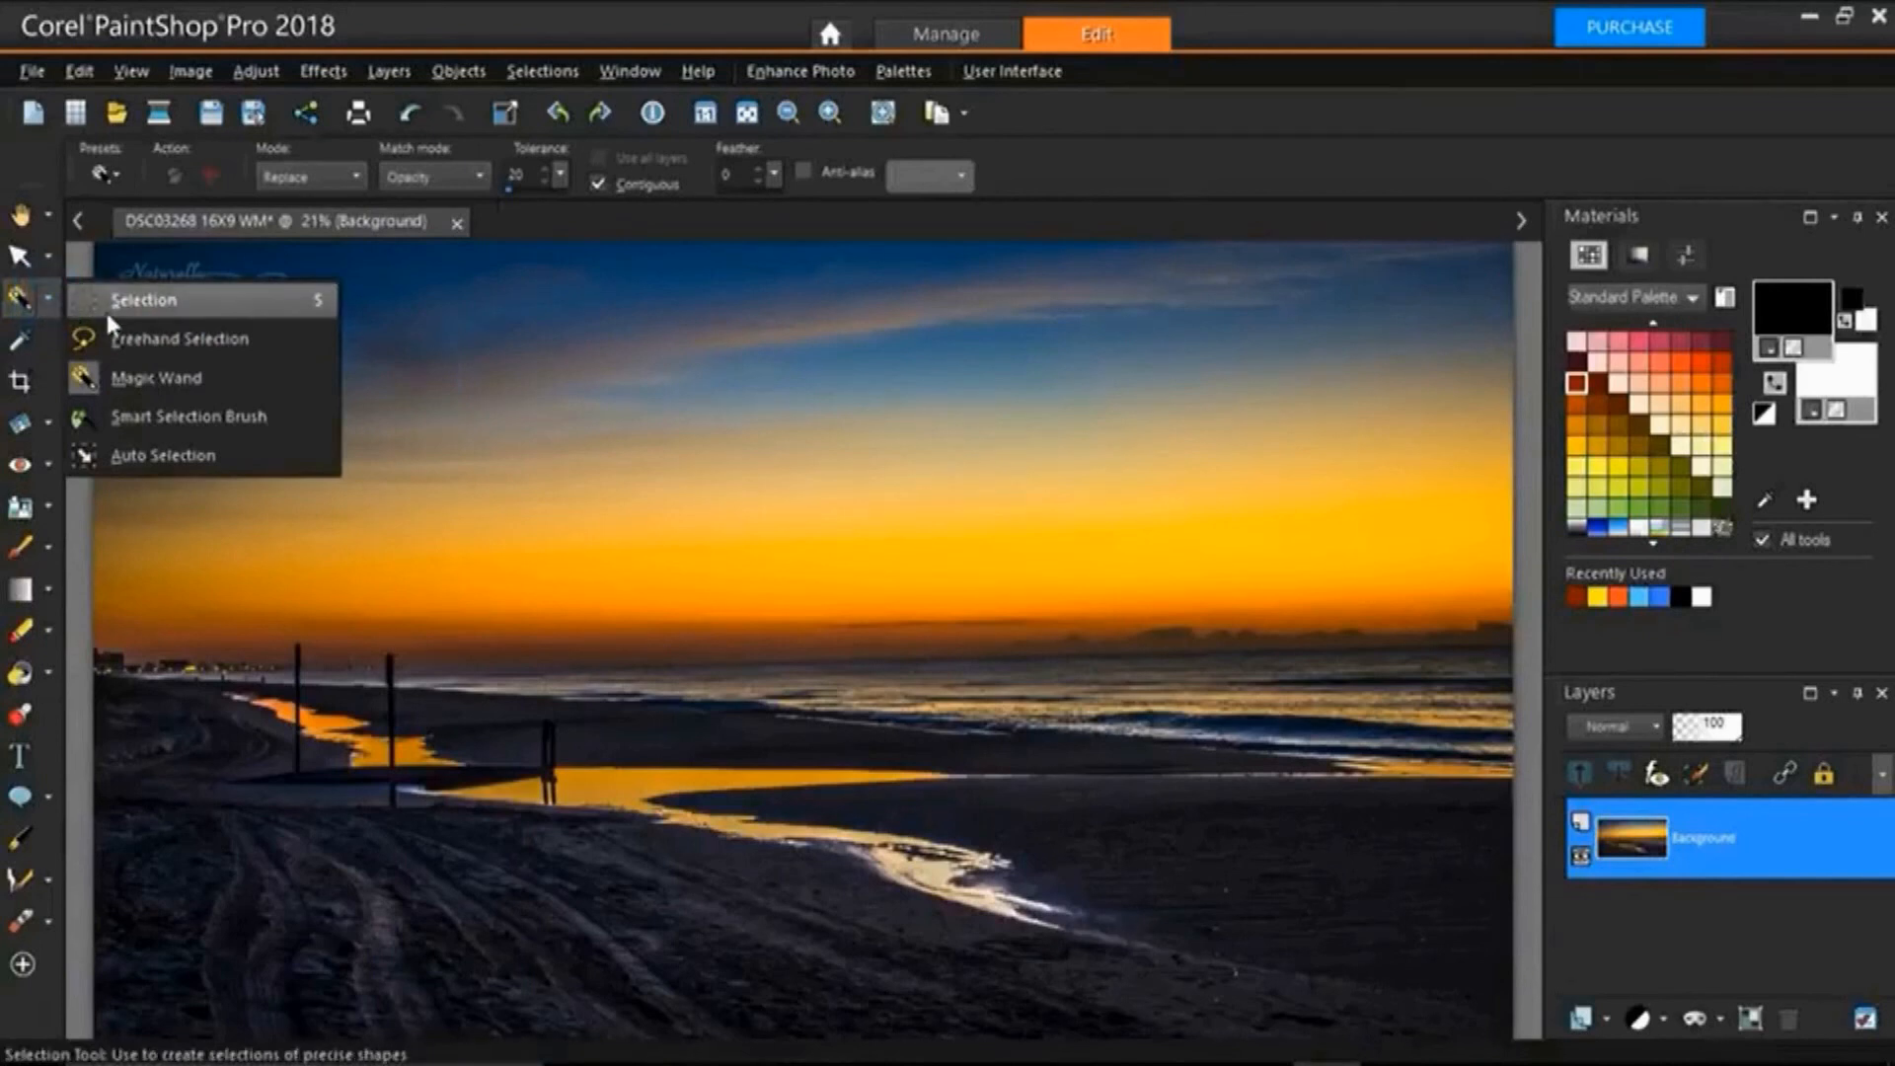